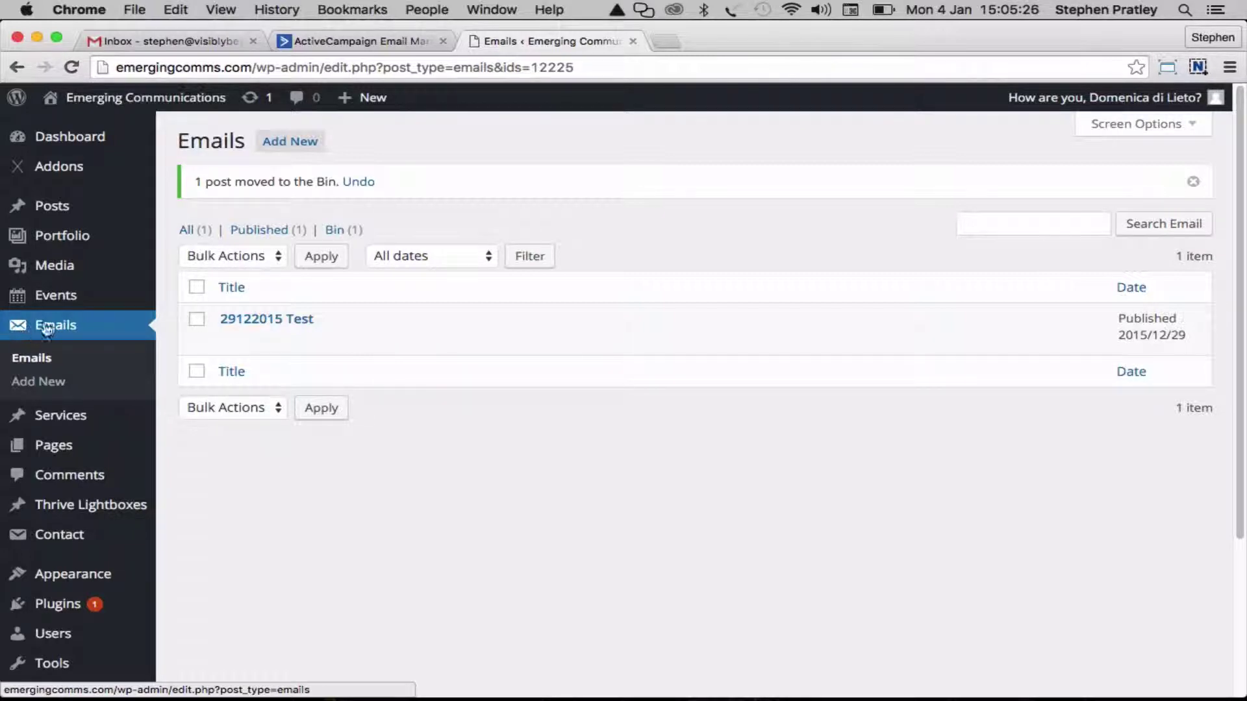
Start a new email post with Add New from the Emails screen
mouse_move(61, 211)
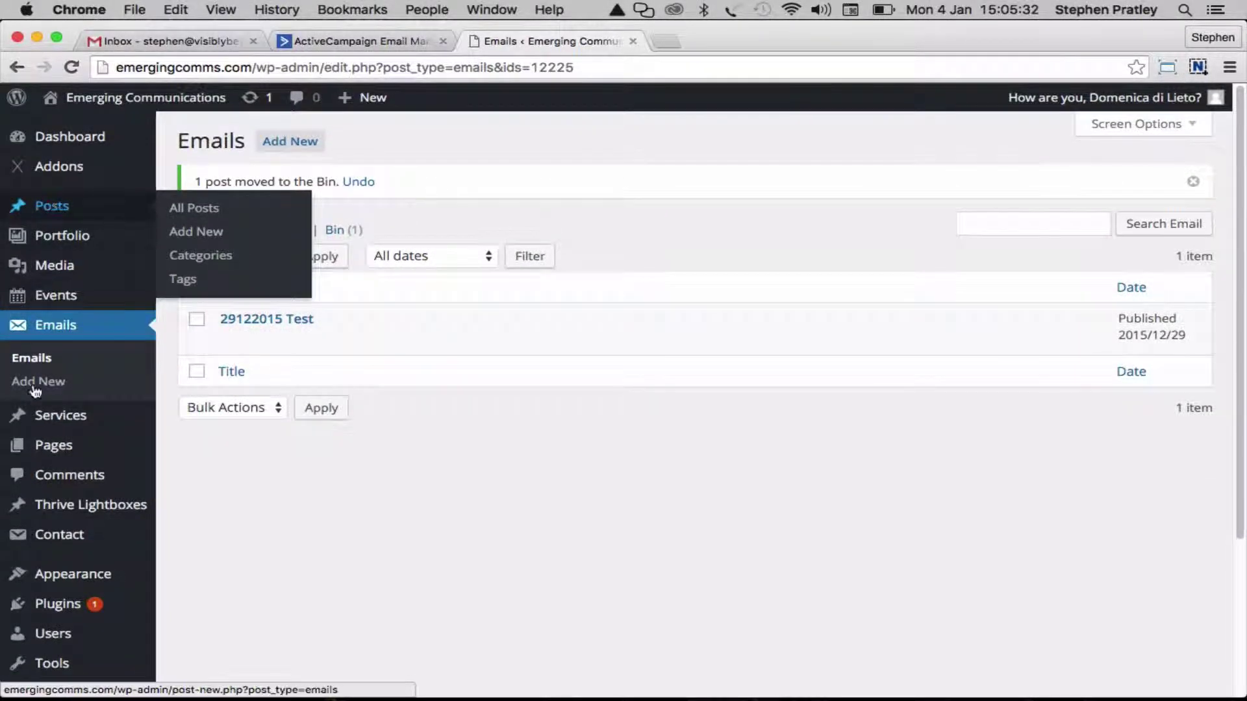
mouse_move(62, 445)
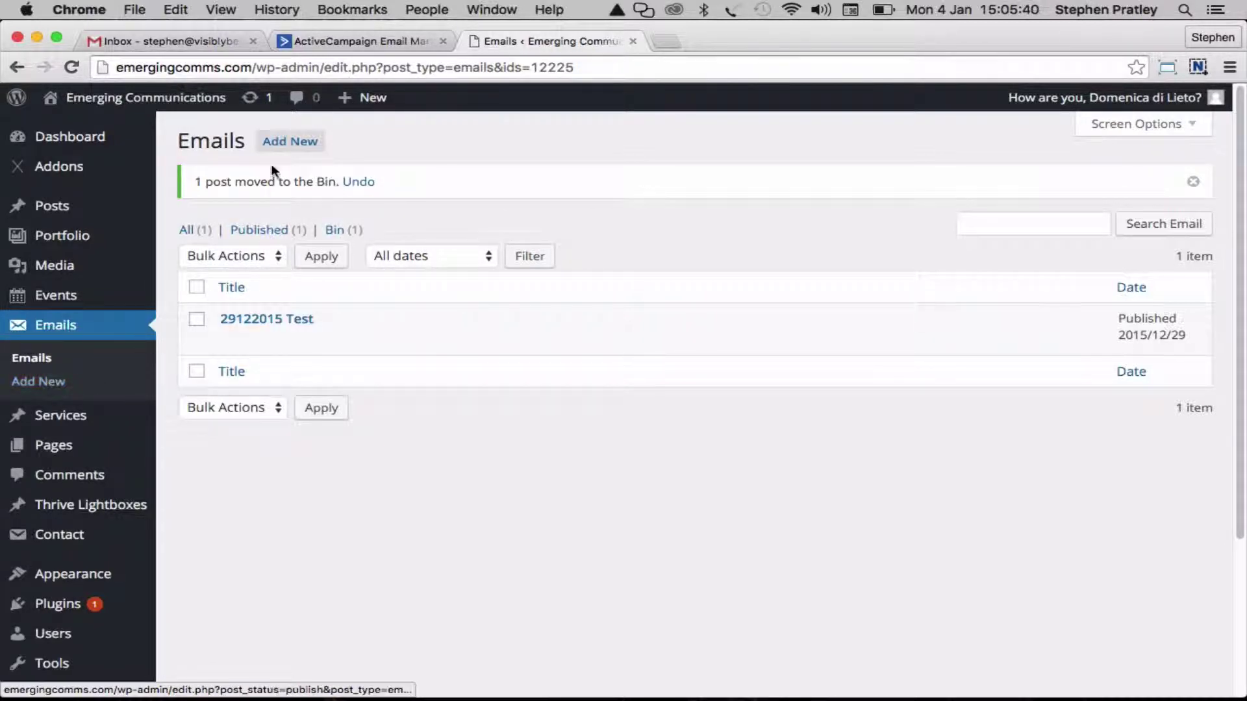
left_click(289, 142)
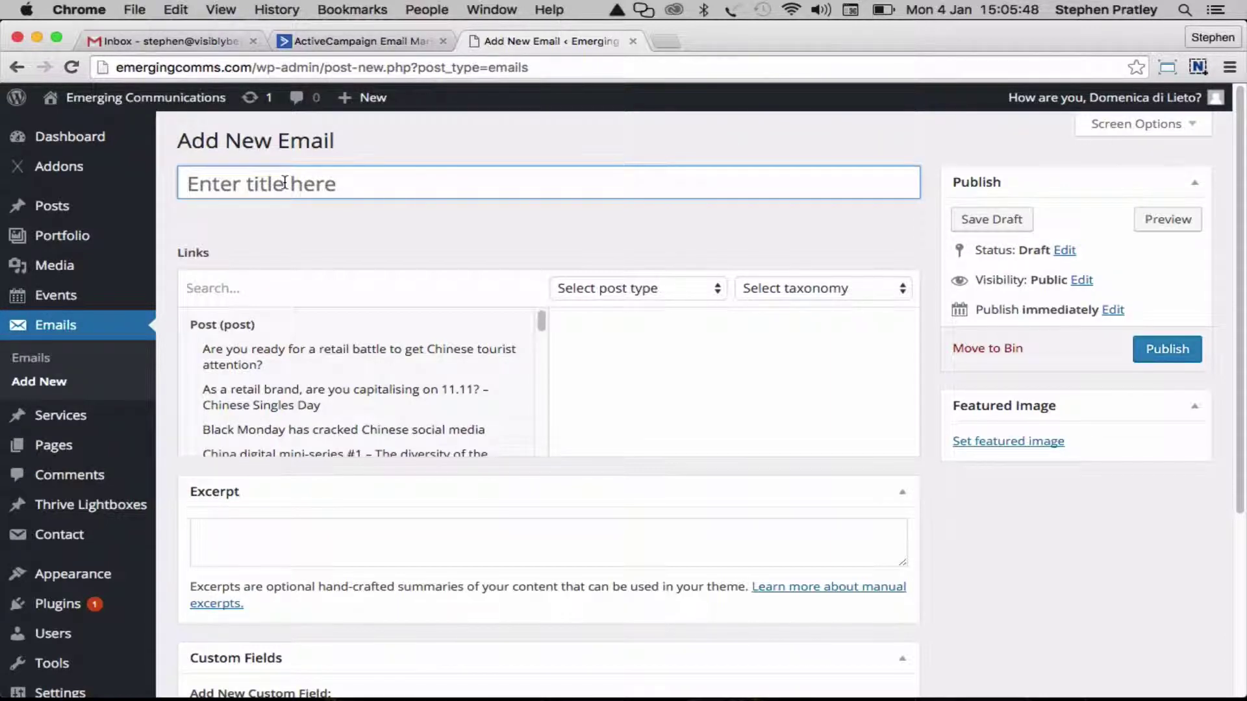
Title the new email '20150104 Test Email' and let its permalink generate
type("201")
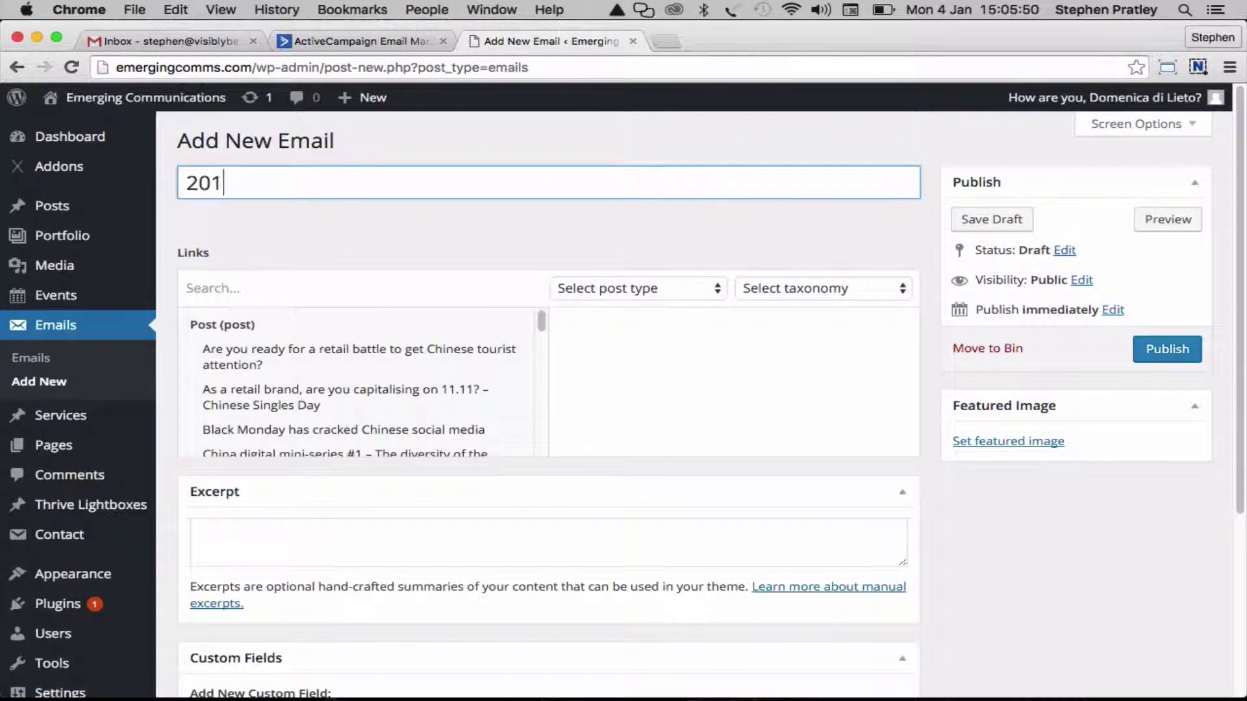
type("50104 Test Email")
left_click(456, 214)
Link the retail battle post, 11.11 Singles Day post and Localisation Workshop event, then save the draft
scroll(455, 214, "down", 1)
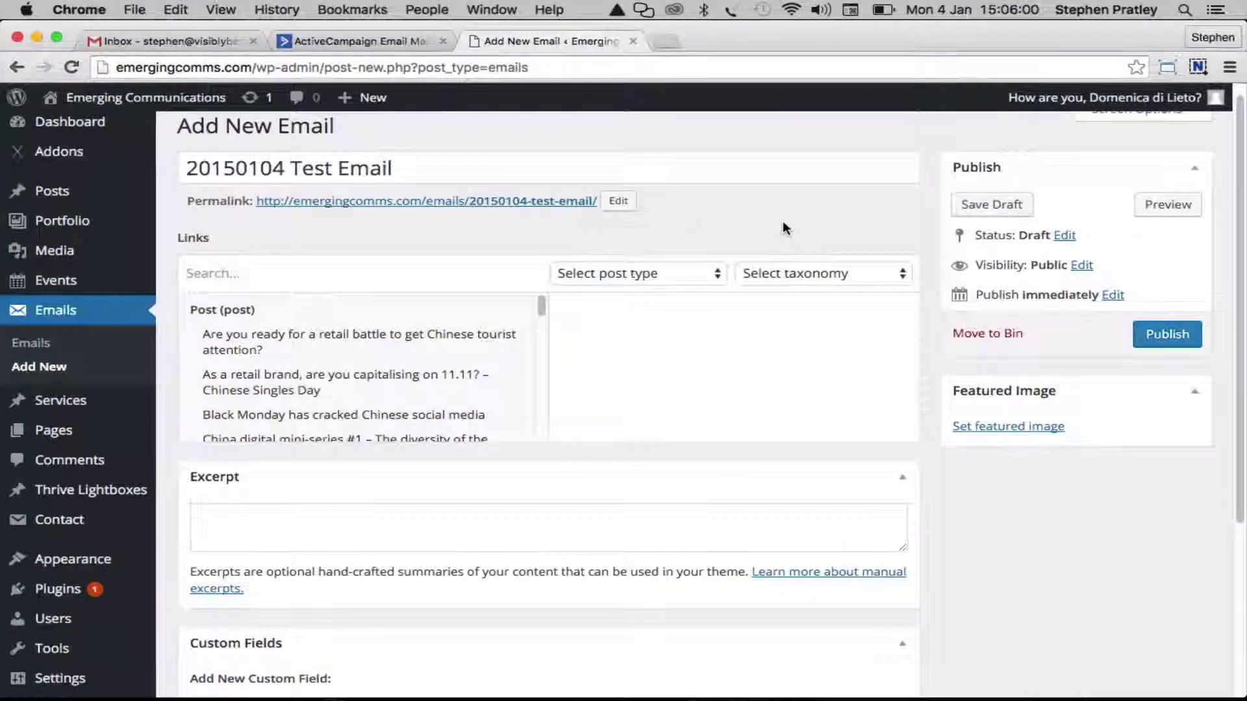
scroll(782, 227, "down", 2)
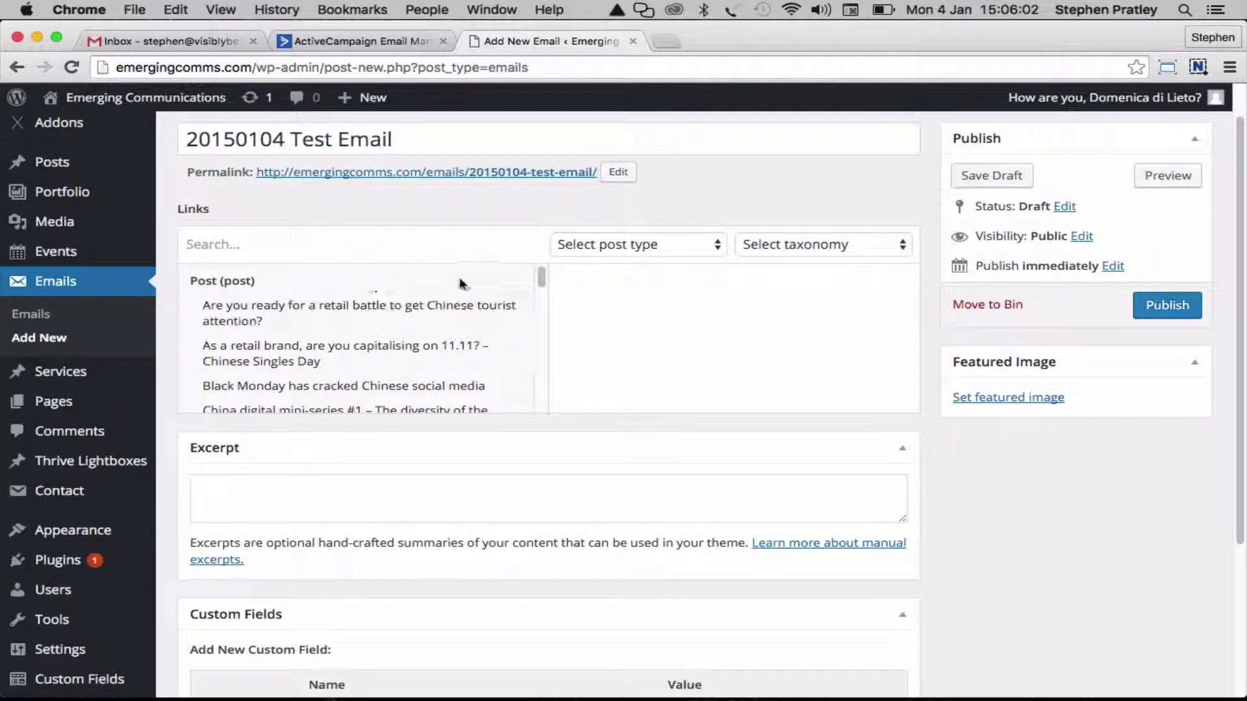
left_click_drag(354, 306, 543, 387)
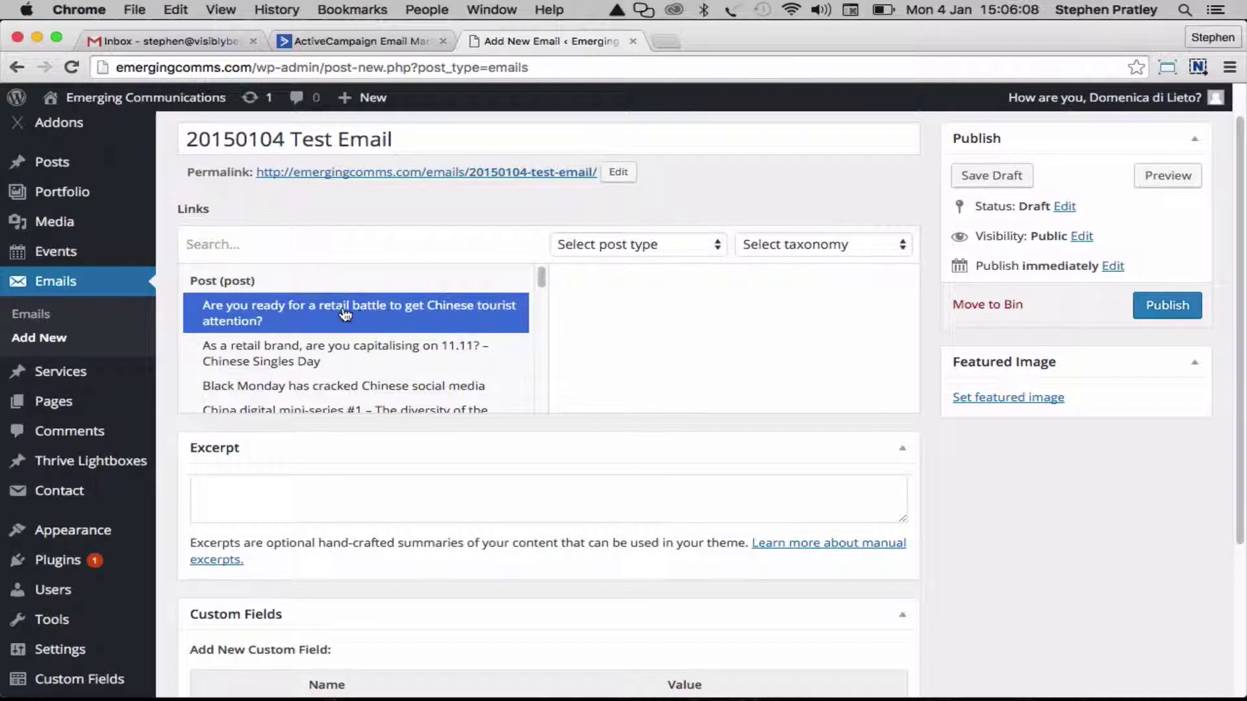
left_click(345, 313)
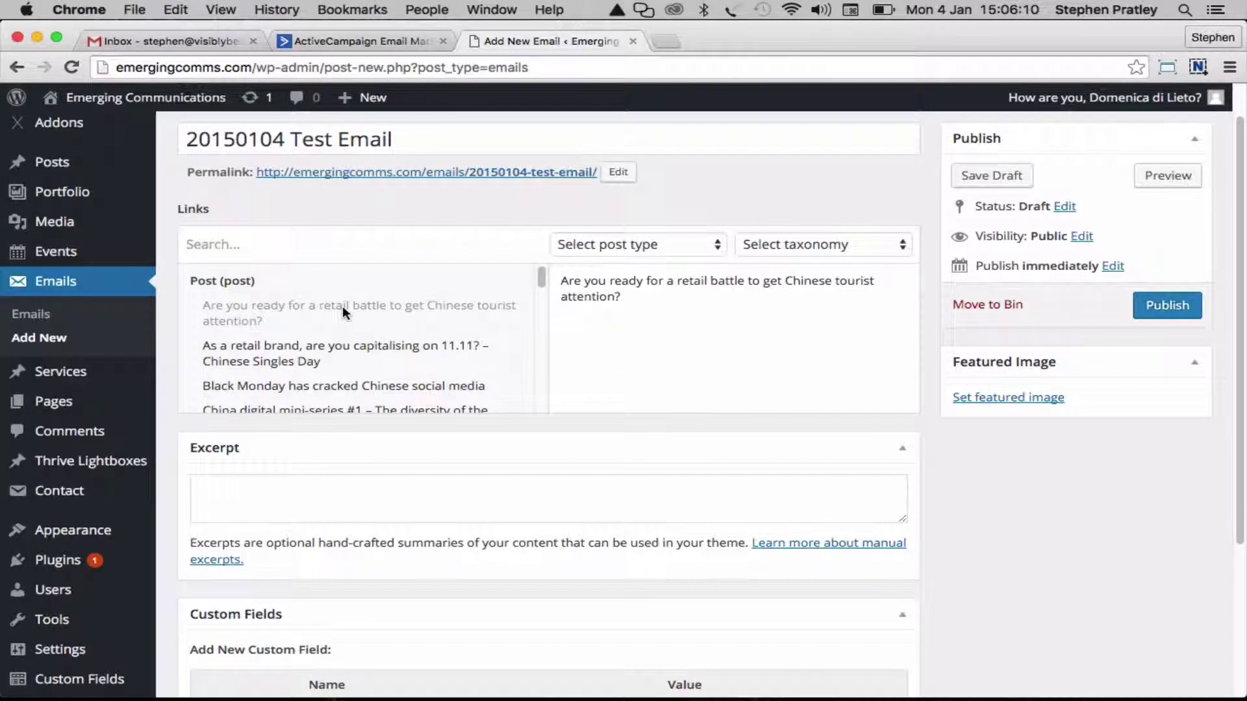
left_click(346, 352)
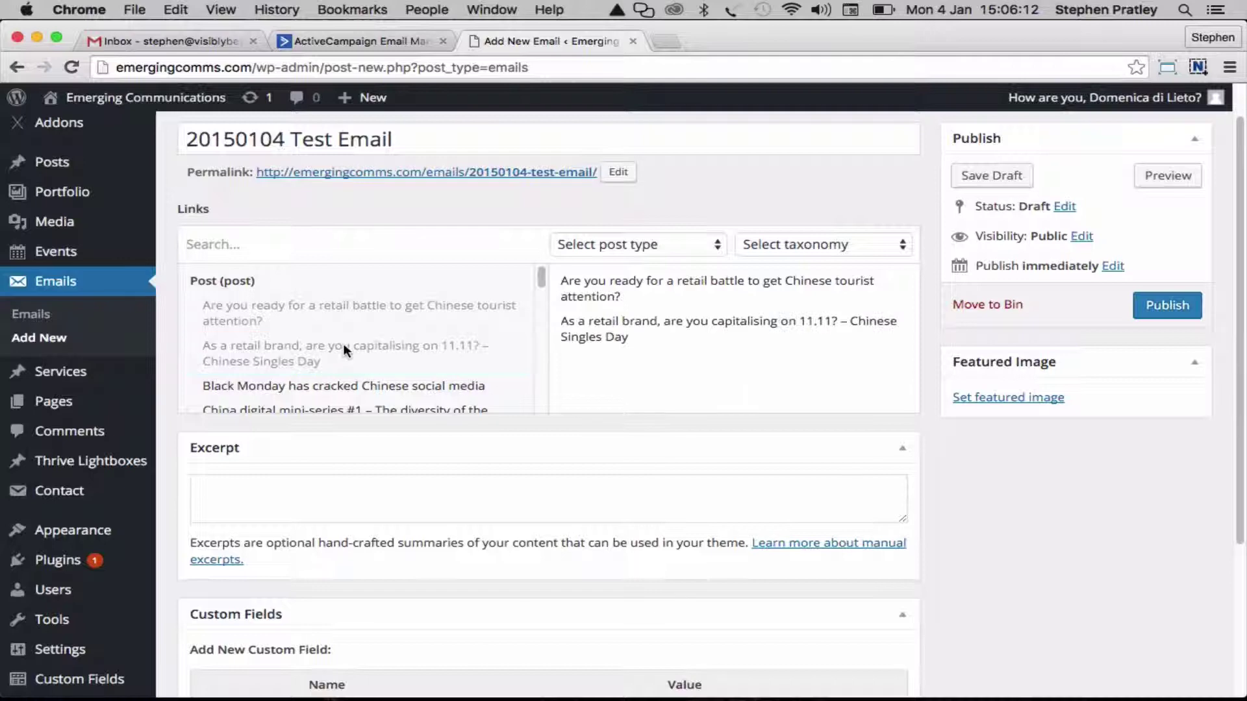
left_click(676, 245)
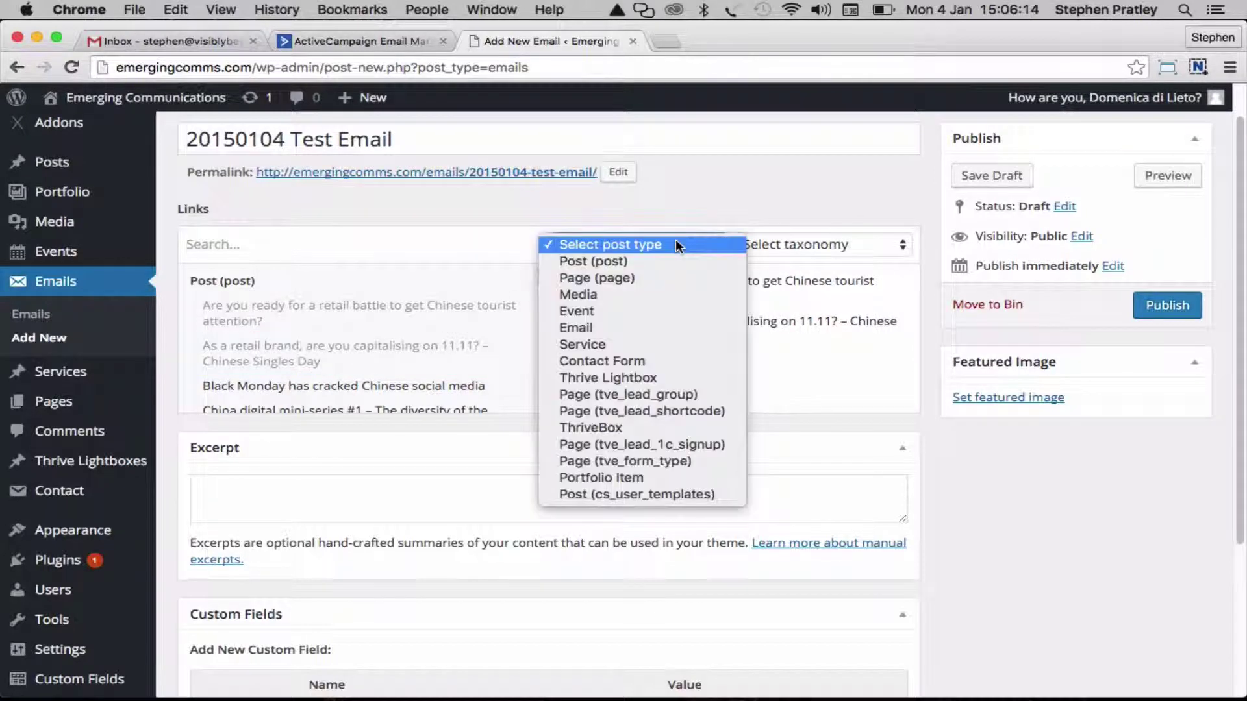
left_click(660, 311)
mouse_move(89, 263)
left_click(362, 276)
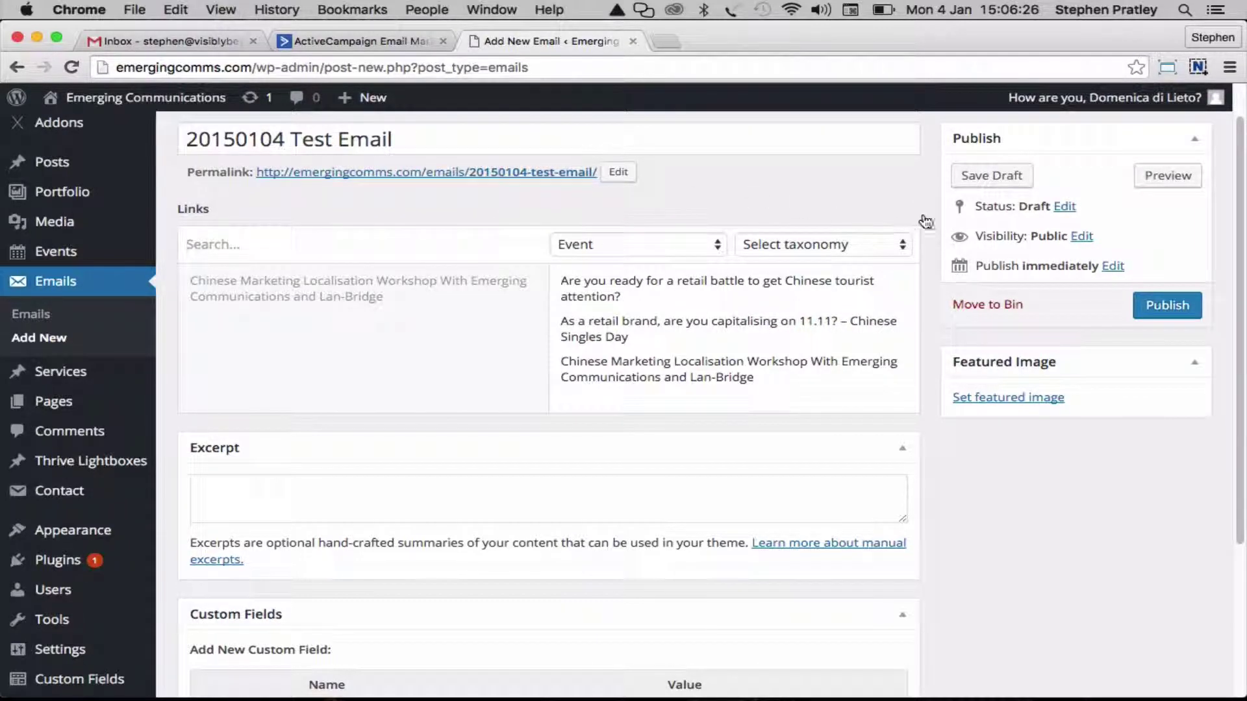
left_click(990, 175)
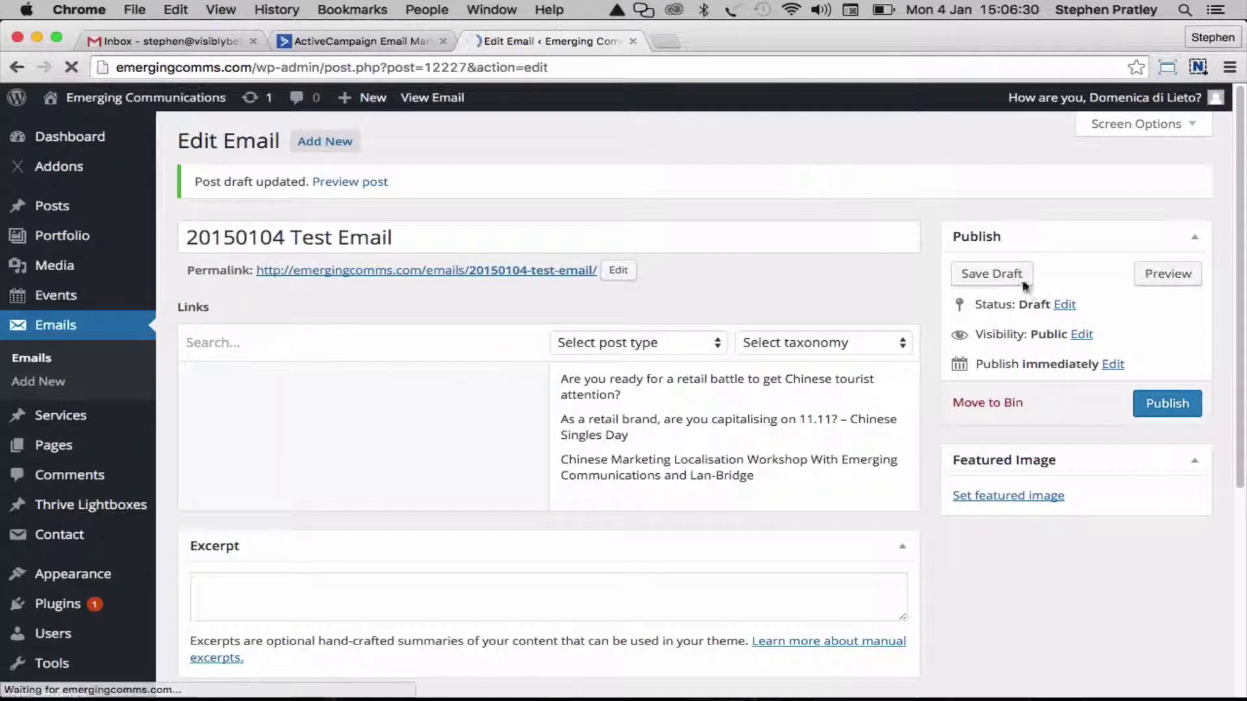
Open the email preview in a new tab and scroll through the three linked story cards
right_click(1152, 275)
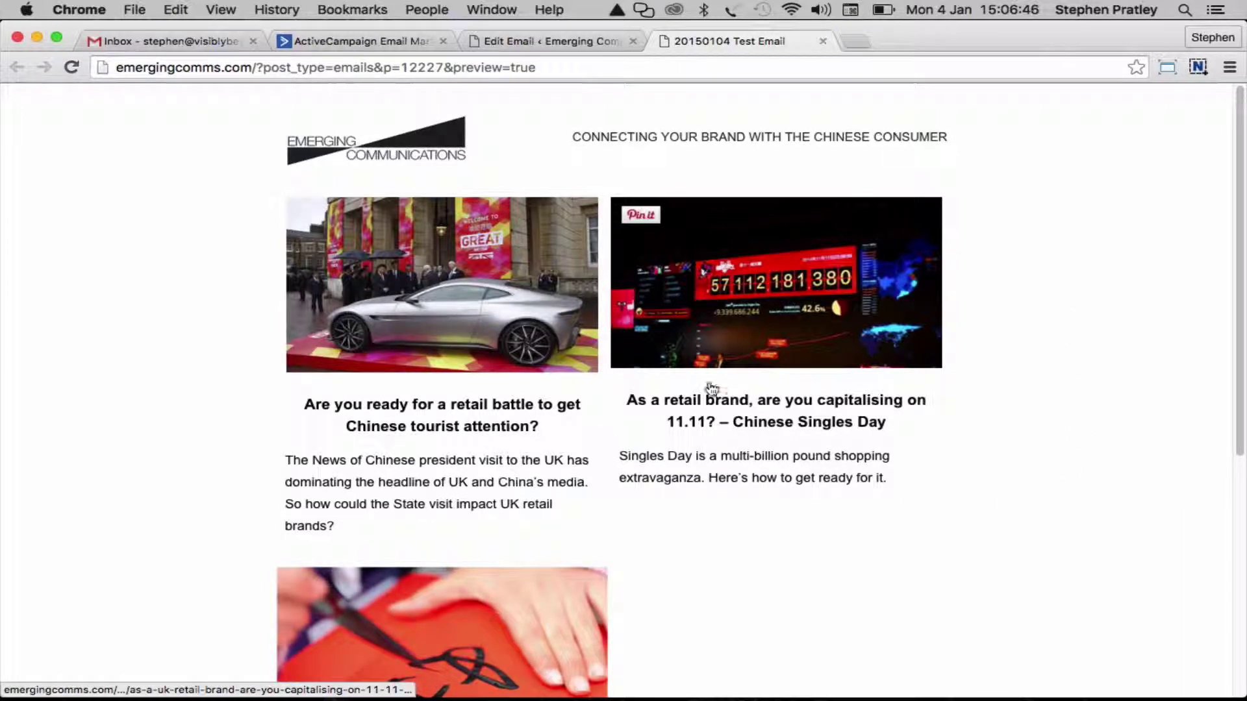
scroll(714, 588, "down", 2)
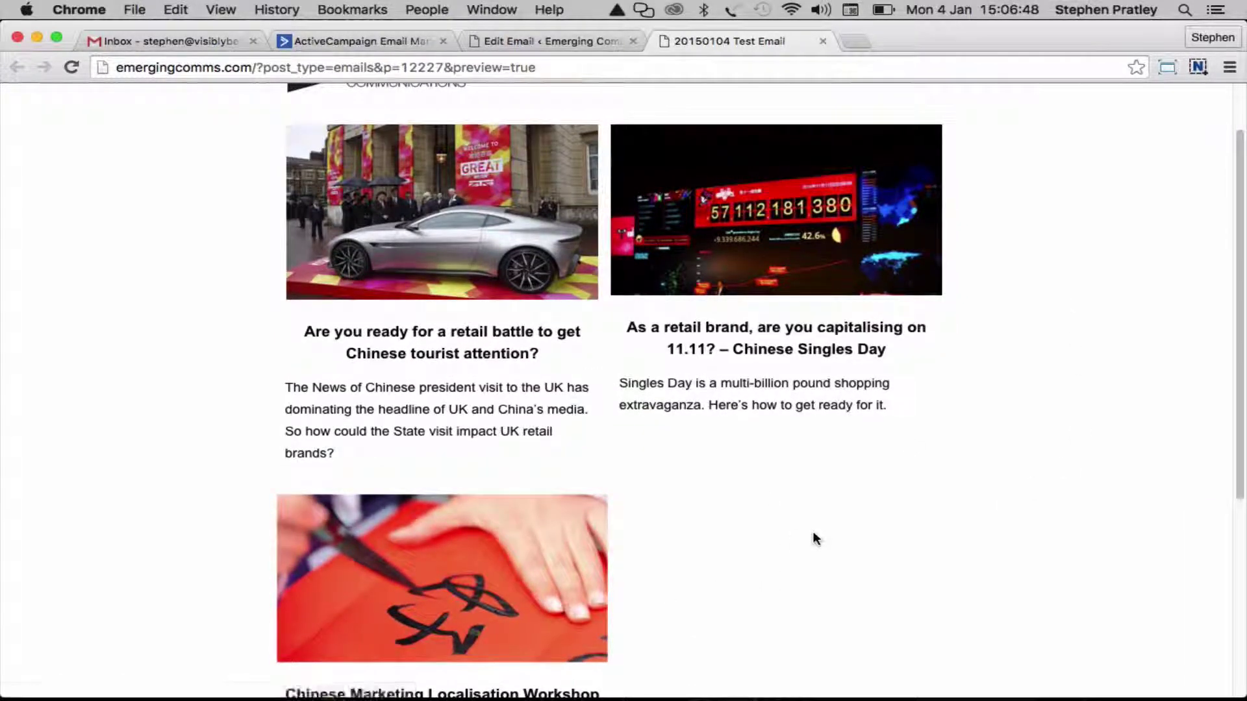
scroll(815, 538, "down", 5)
scroll(1063, 515, "down", 5)
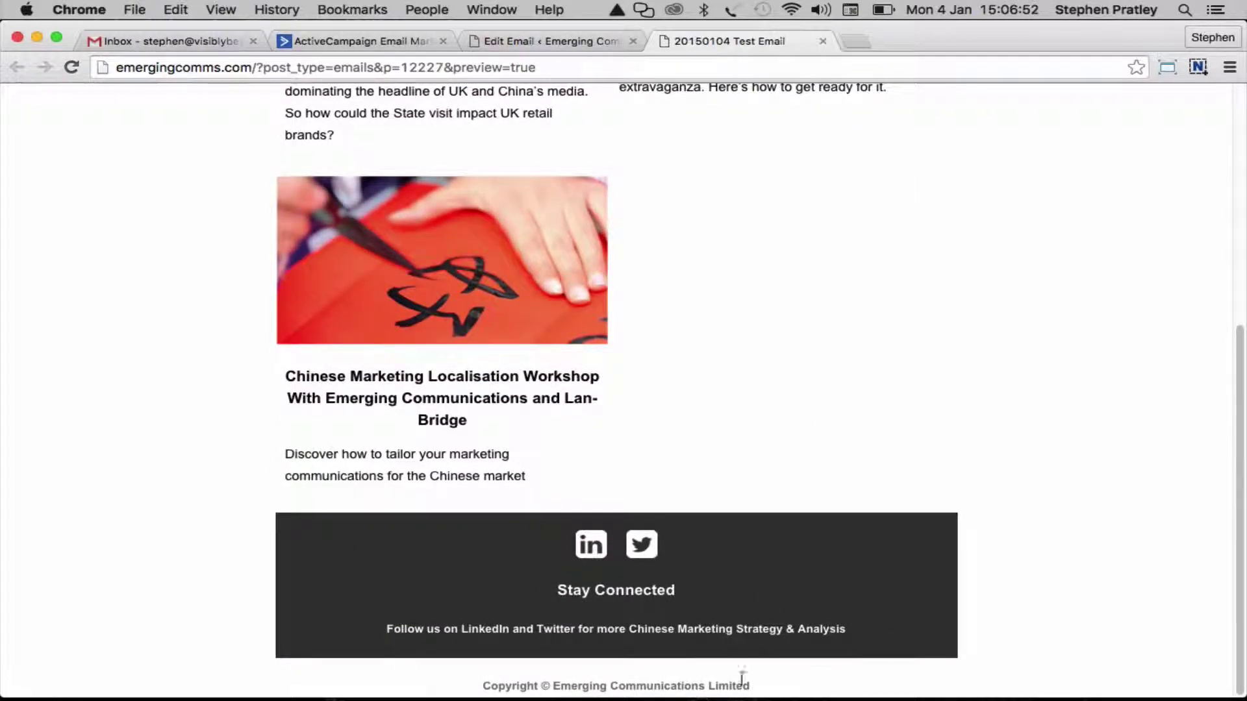
scroll(1057, 520, "up", 5)
scroll(1057, 521, "down", 5)
scroll(1048, 591, "up", 6)
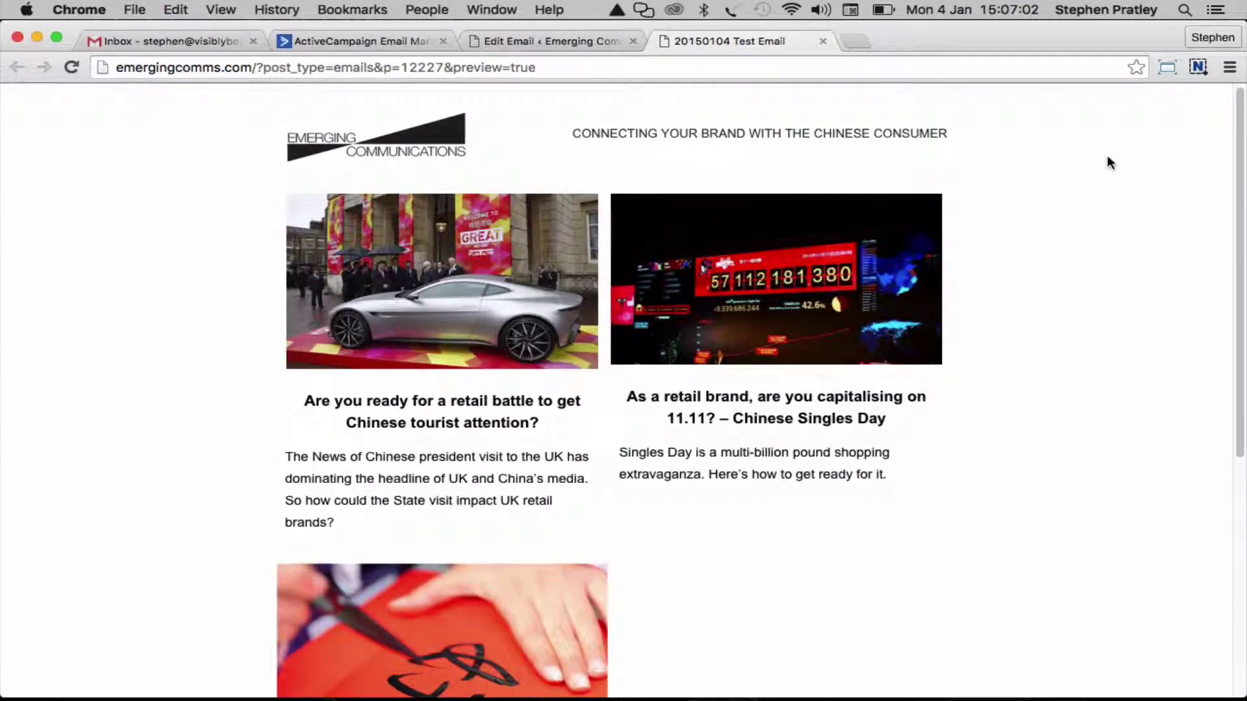
Drop the retail battle post and order the links: Workshop event first, then 11.11 Singles Day
left_click(572, 42)
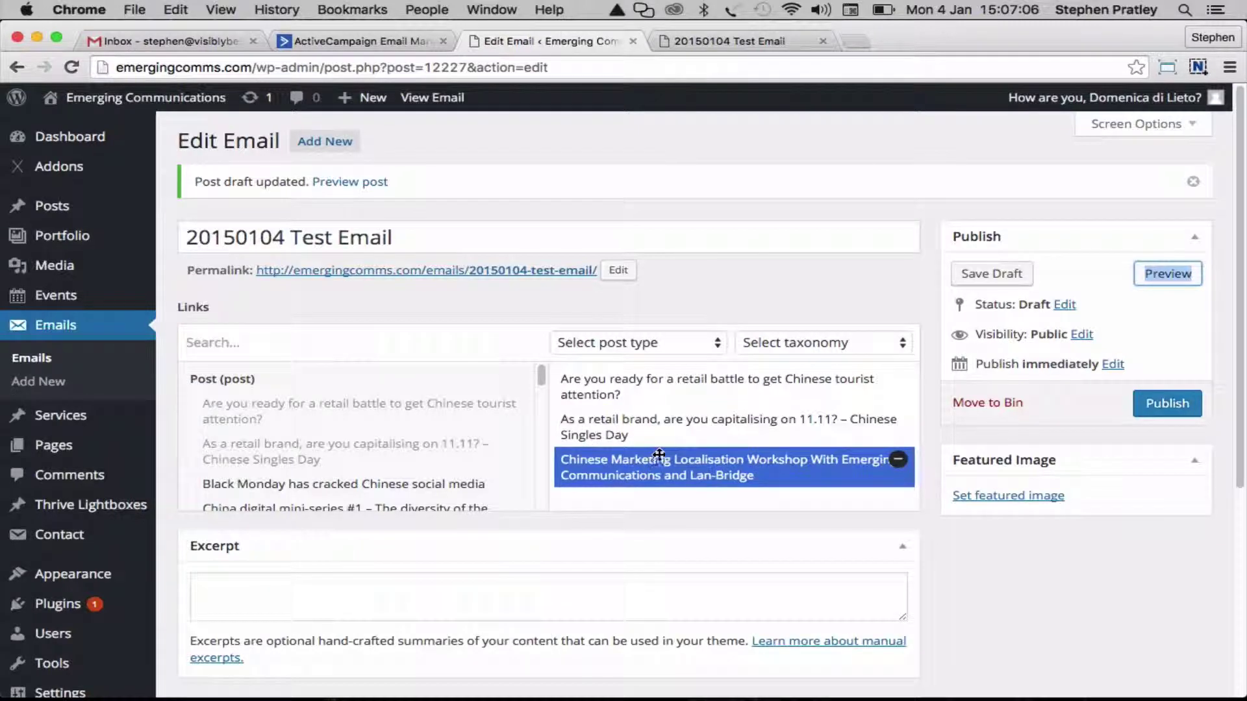
left_click(898, 460)
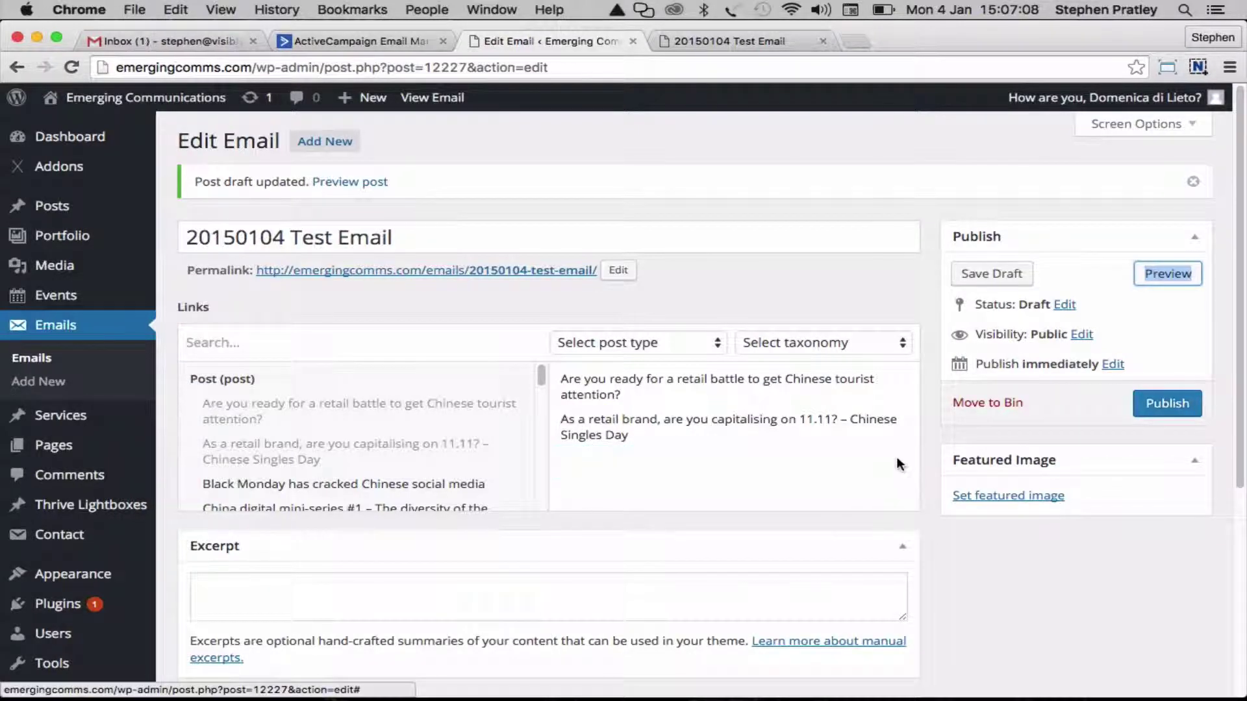
left_click_drag(657, 417, 654, 380)
left_click(645, 347)
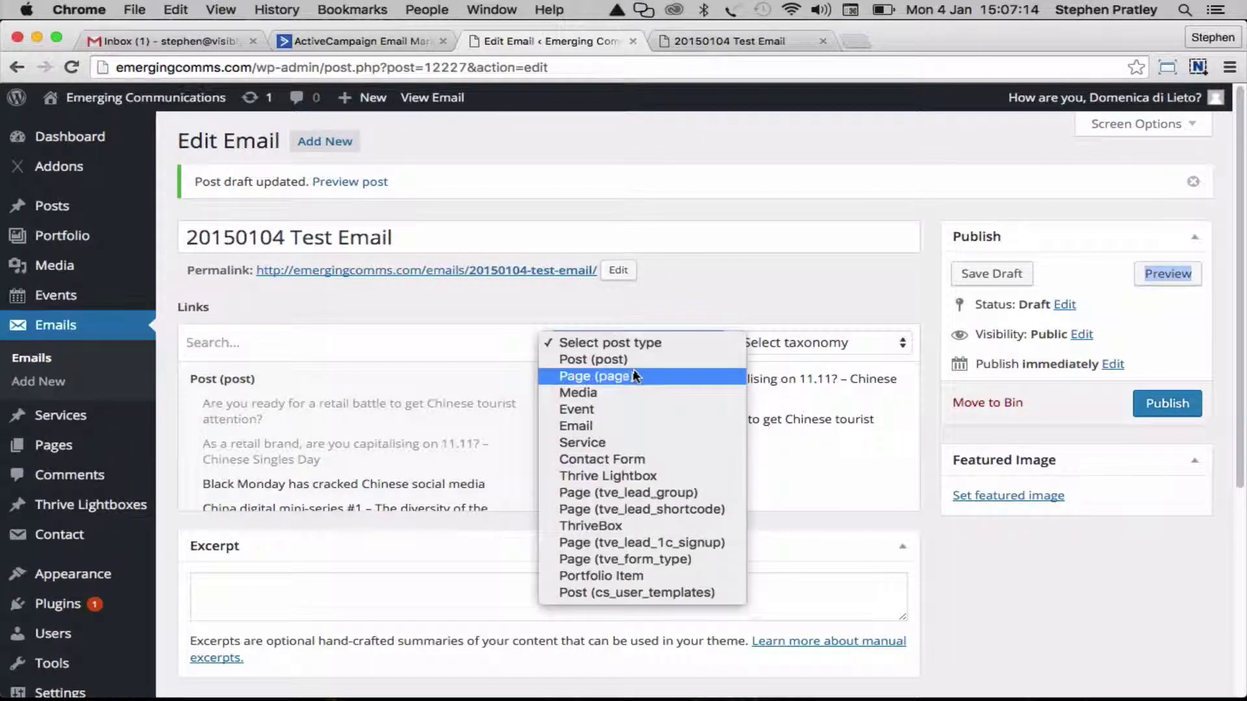
left_click(620, 409)
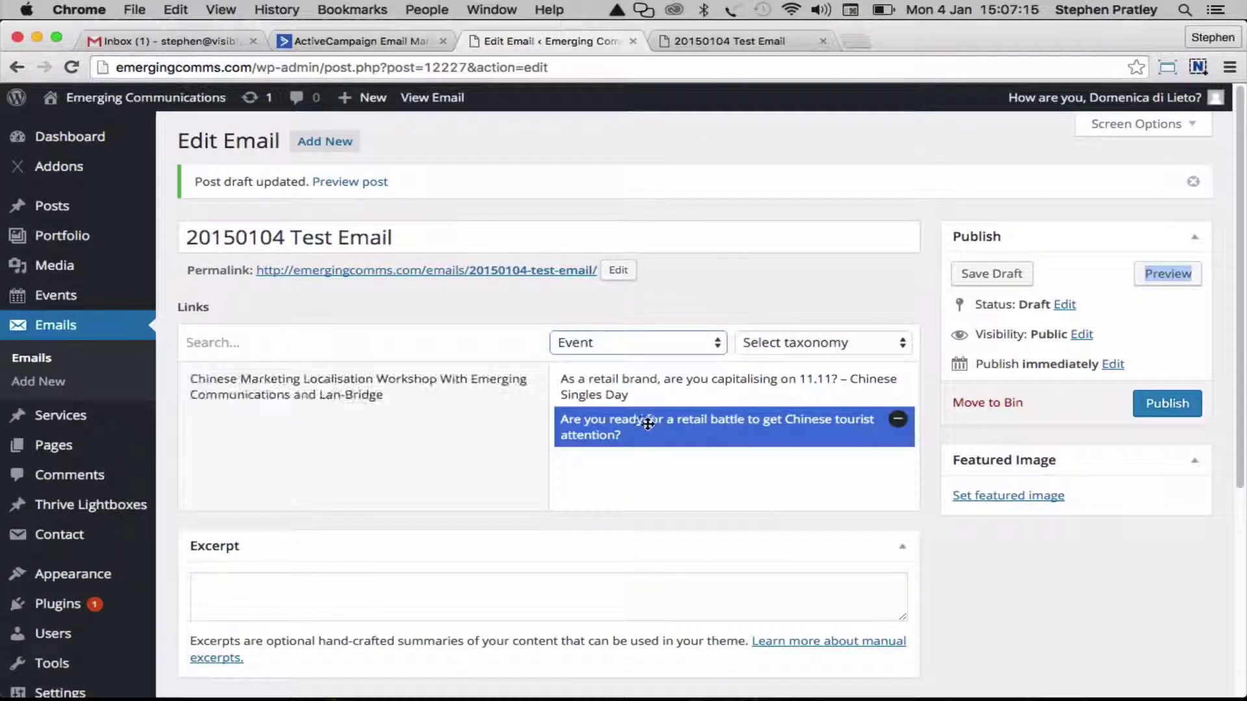
left_click(411, 382)
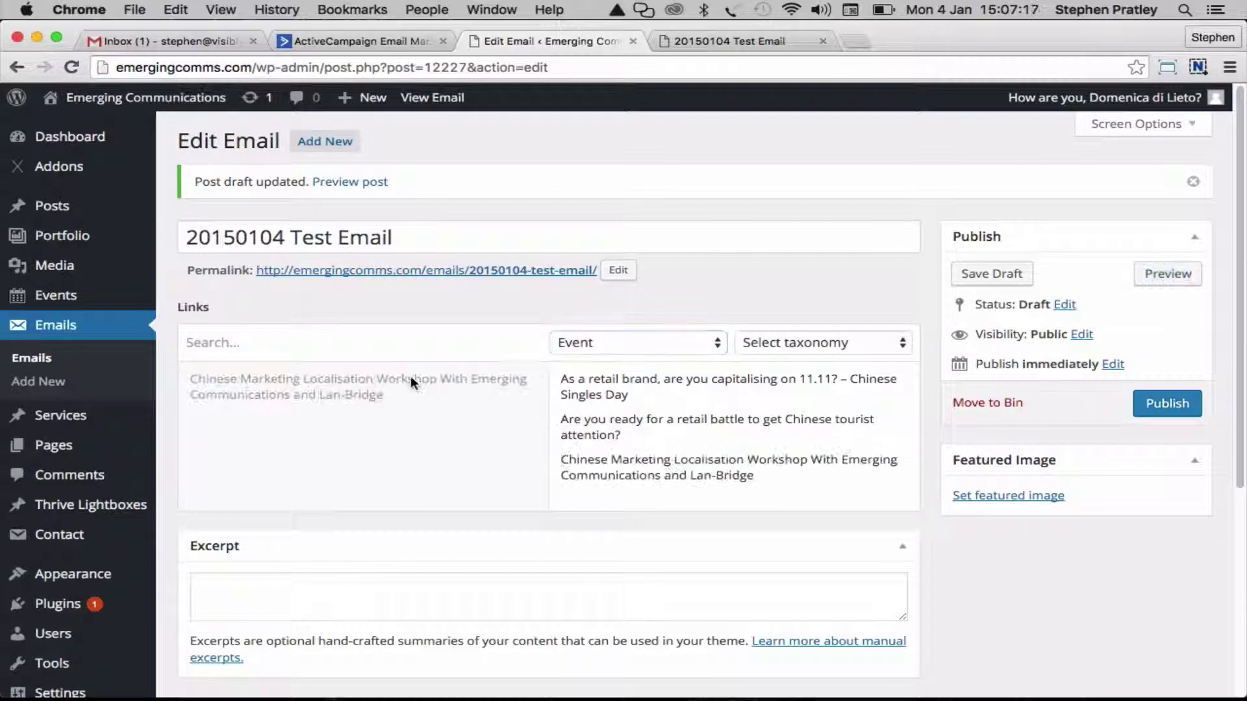
left_click(895, 422)
left_click_drag(713, 435, 712, 389)
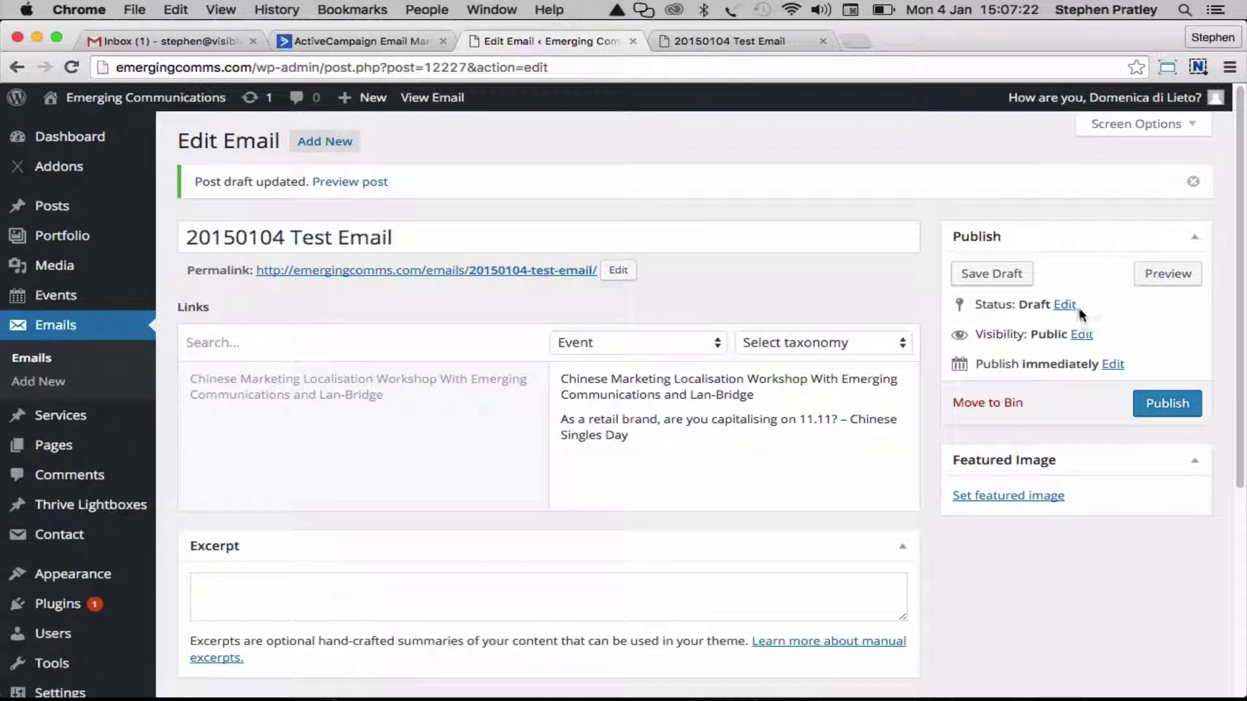
Save the draft with the reordered links and check them in the preview
left_click(992, 273)
left_click(750, 41)
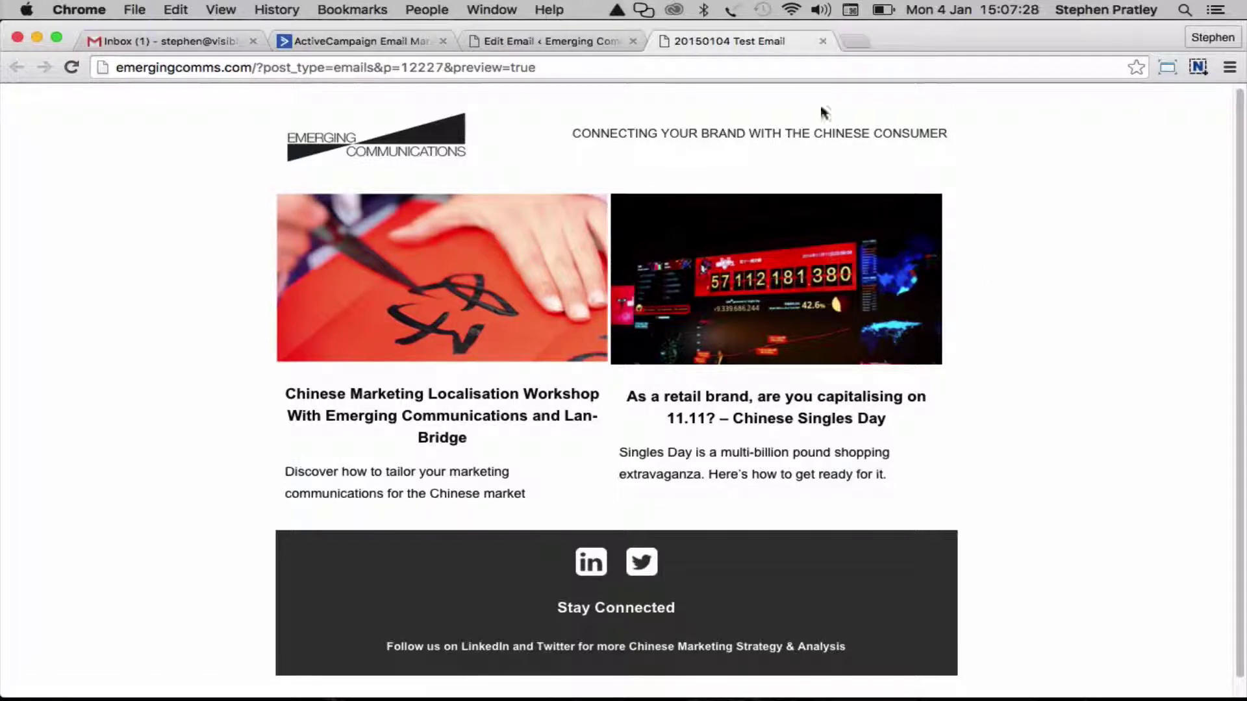
left_click(544, 42)
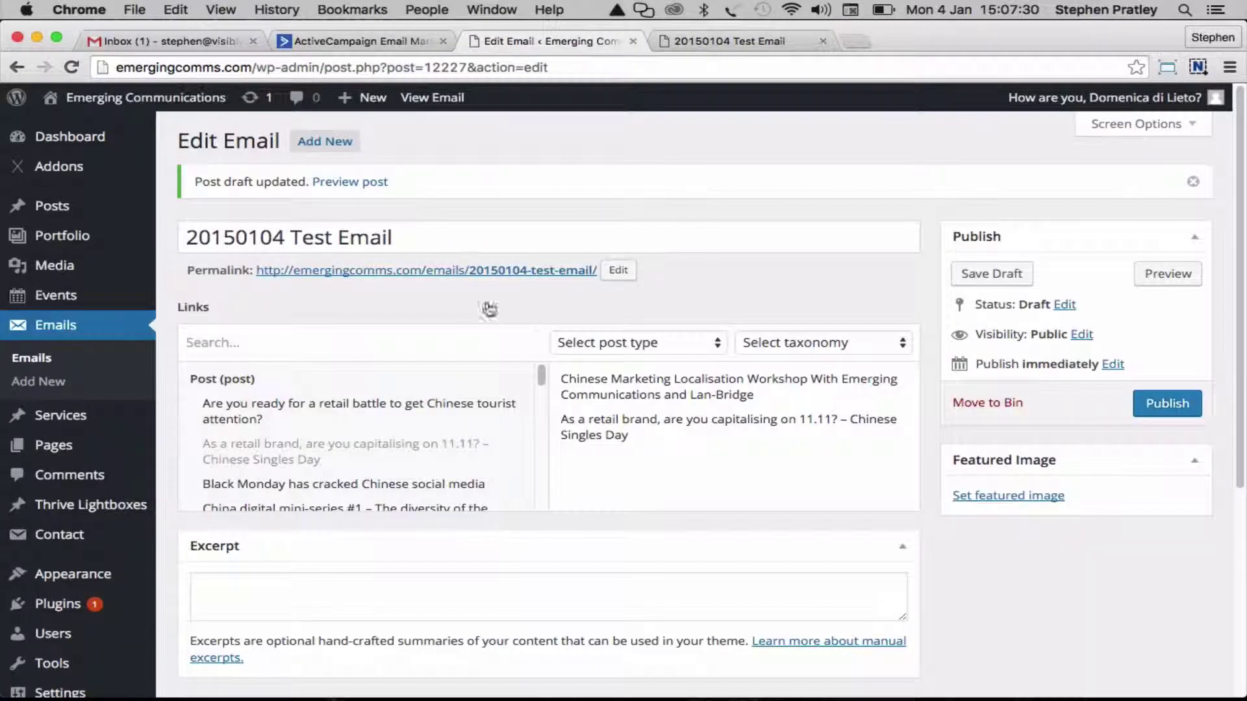
Enter the excerpt 'We are now taking bookings for our China Marketing Localisation workshop.' and save the draft
scroll(444, 291, "down", 2)
left_click(267, 544)
type("We")
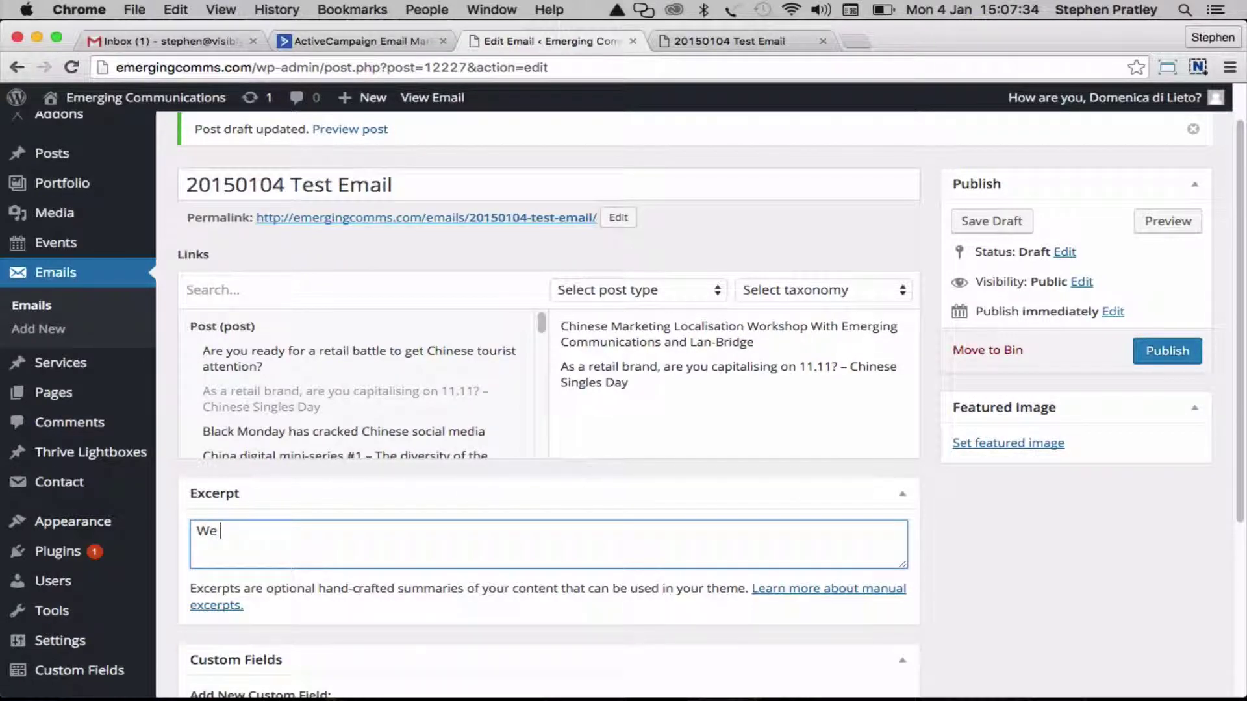
type(" are now taking bookings fo")
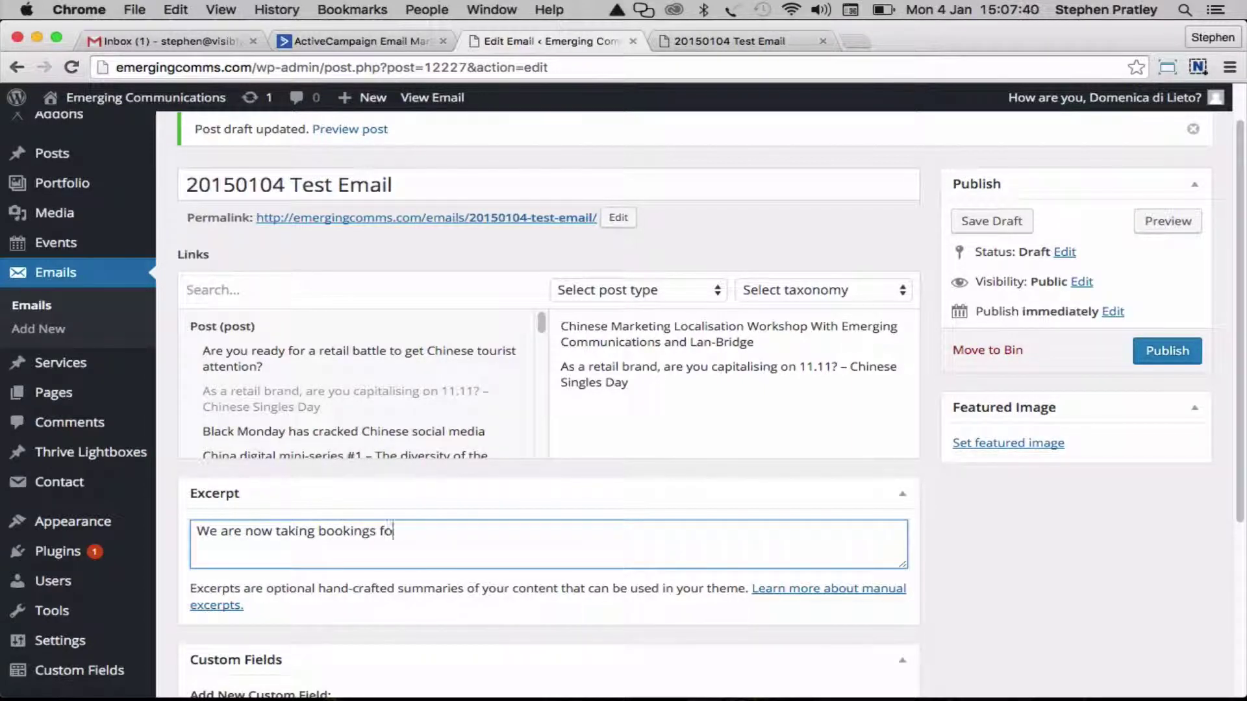
type("r our Chined")
type("Marketing Localistaion ")
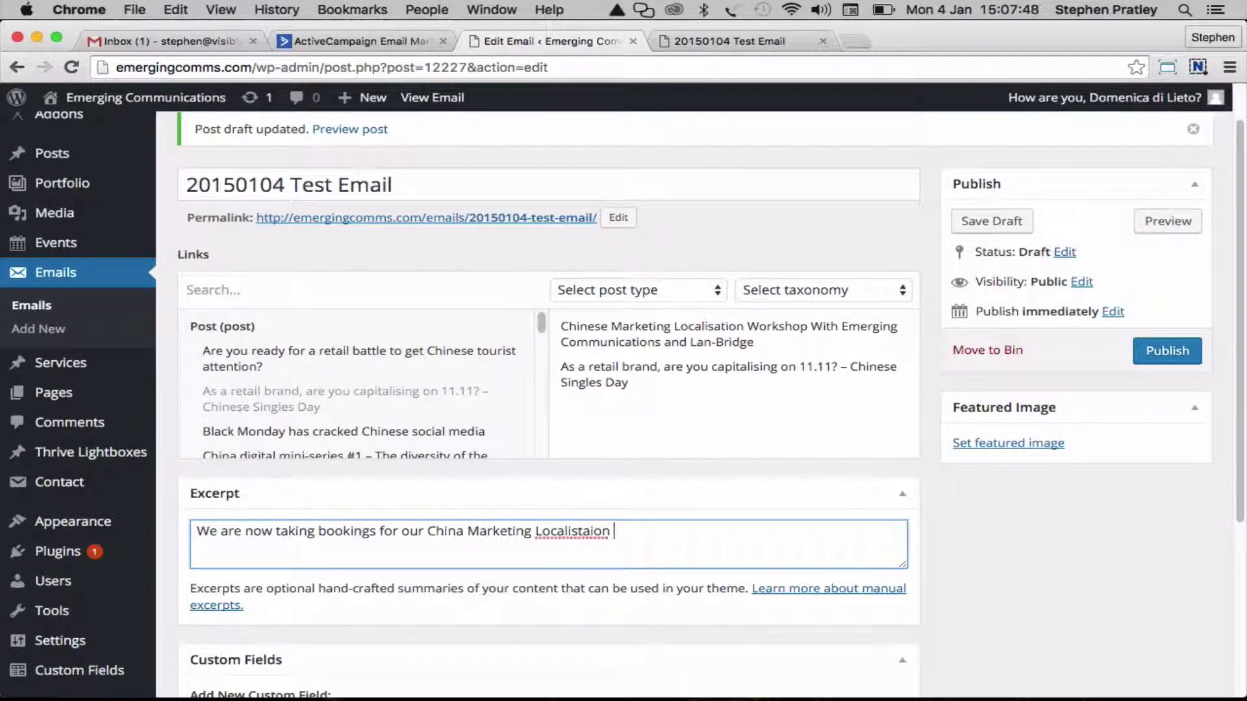
type("works")
key("BackSpace")
key("BackSpace")
type("at")
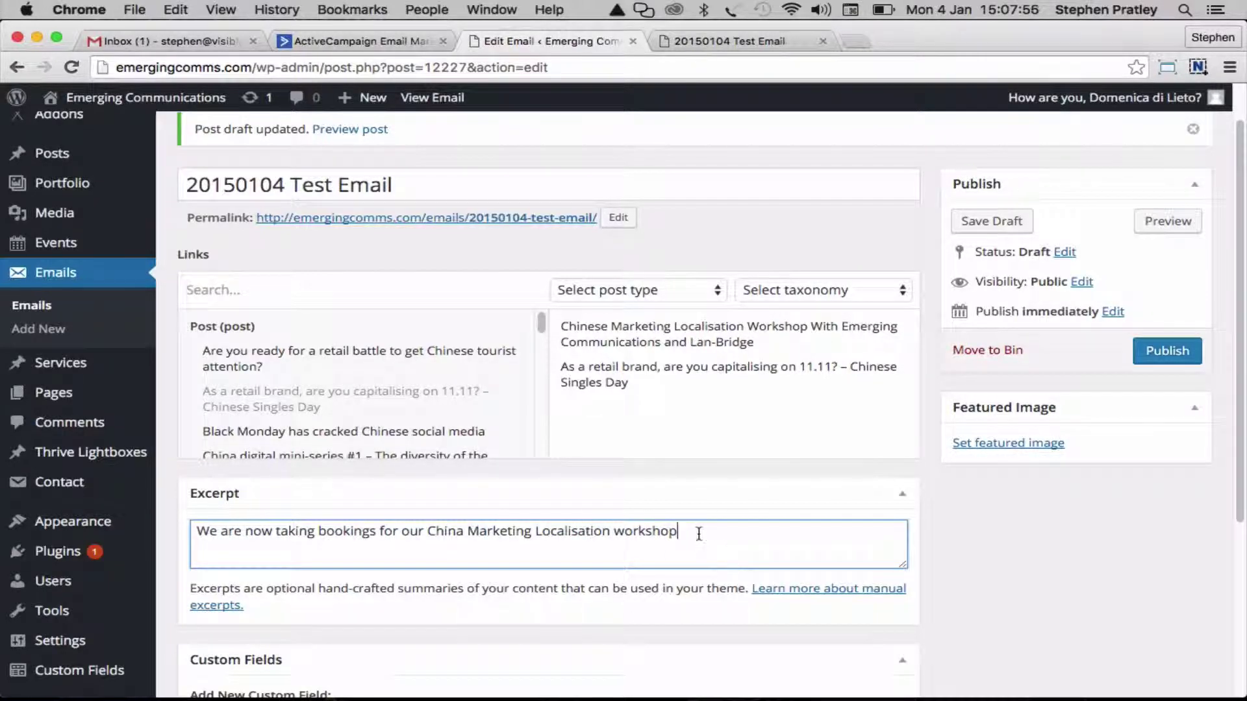
left_click(988, 220)
Reload the preview to confirm the excerpt sentence appears above the articles
left_click(745, 43)
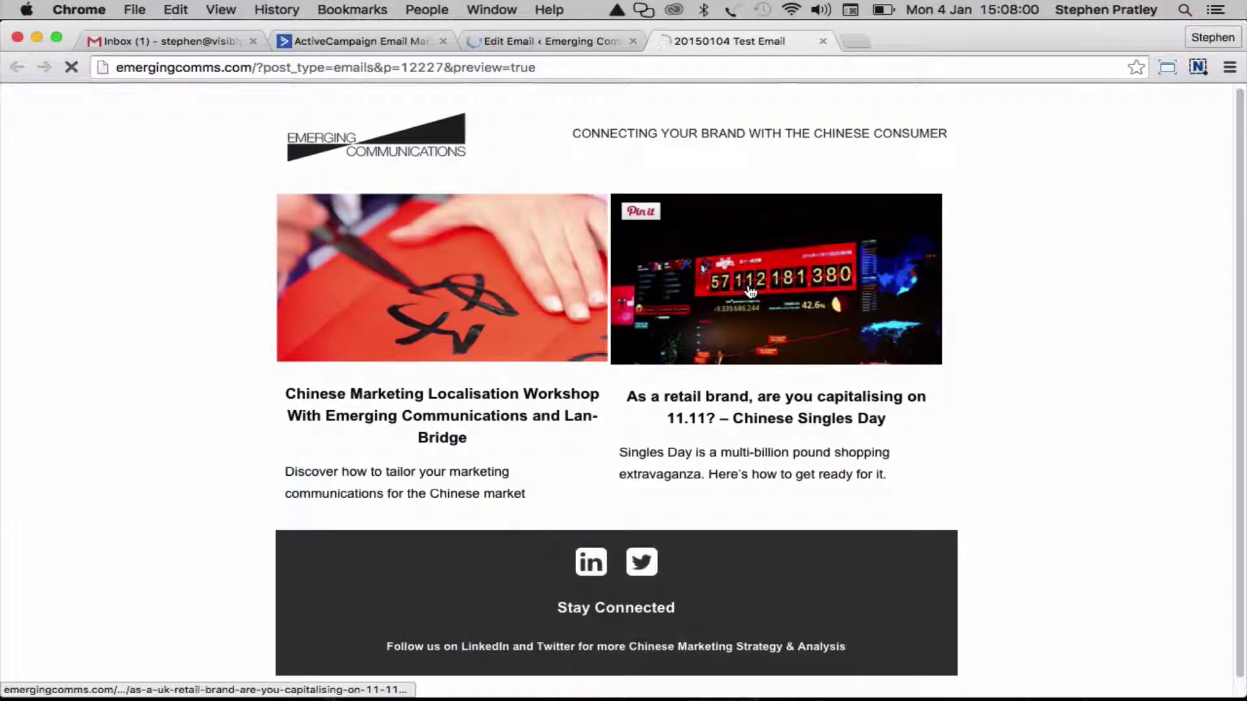
key("super+r")
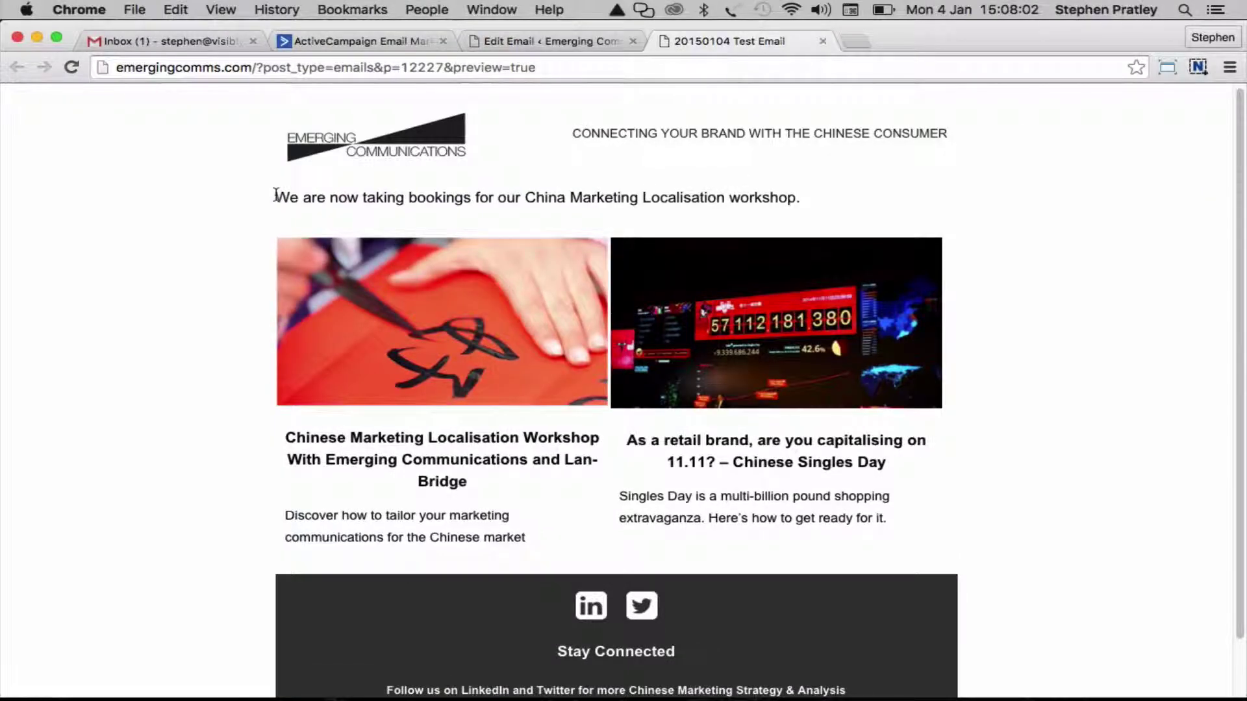
left_click_drag(276, 195, 851, 208)
left_click(831, 211)
Set legals.jpg as the email's featured image
left_click(559, 41)
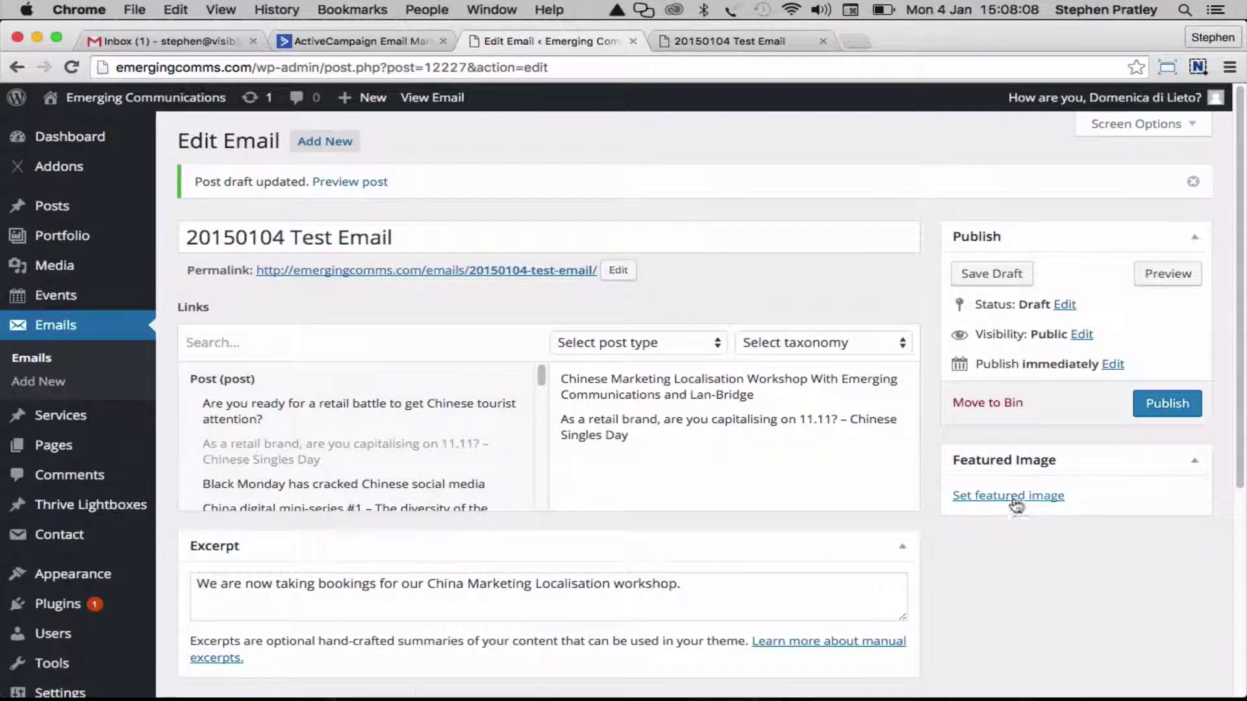
left_click(1015, 498)
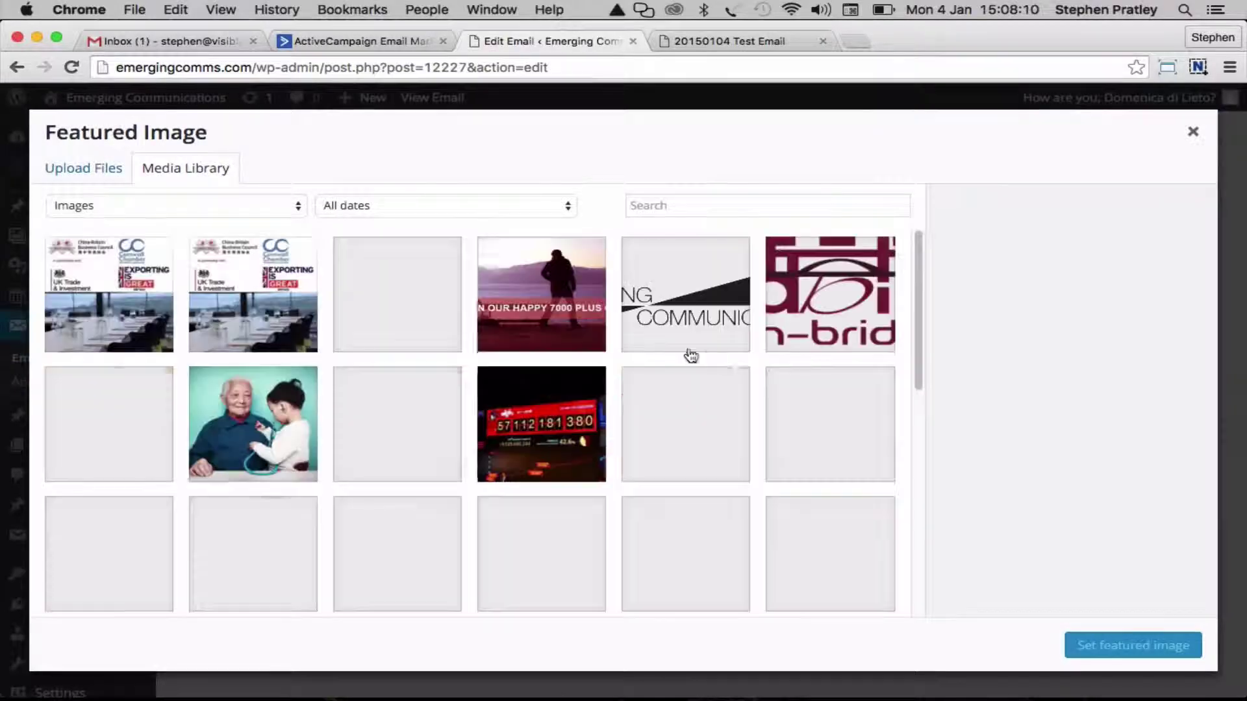
scroll(381, 370, "down", 5)
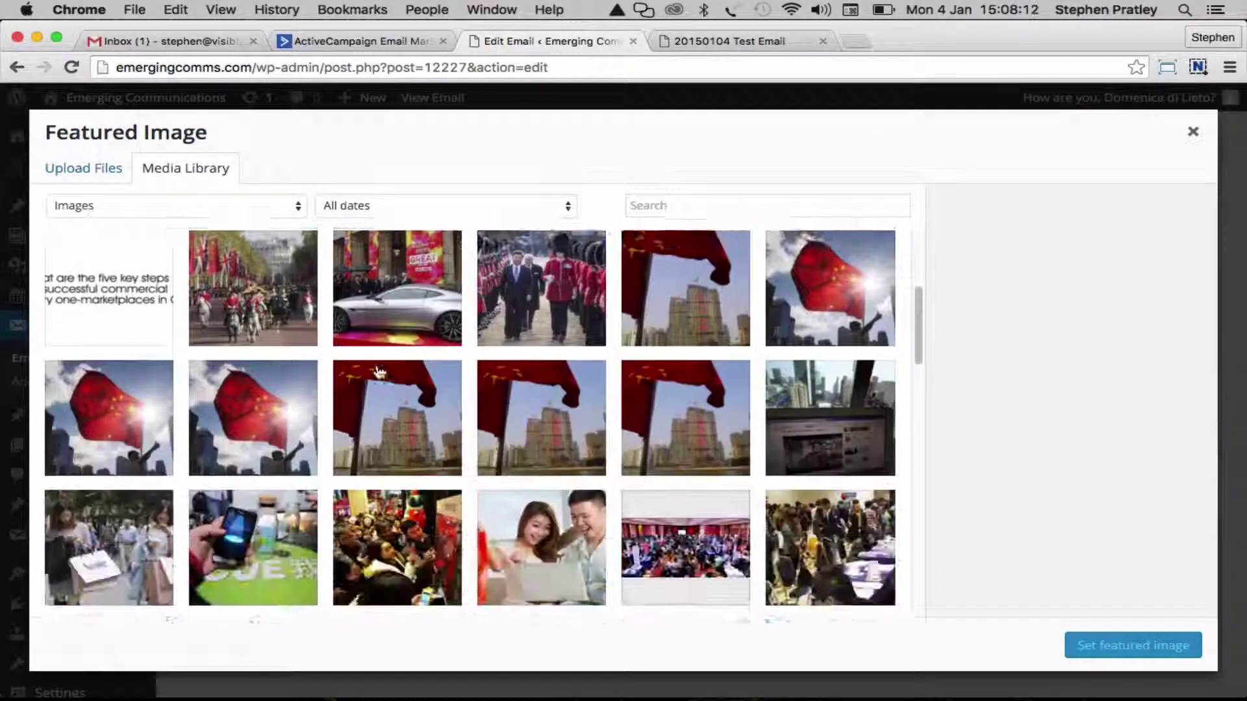
scroll(380, 371, "down", 15)
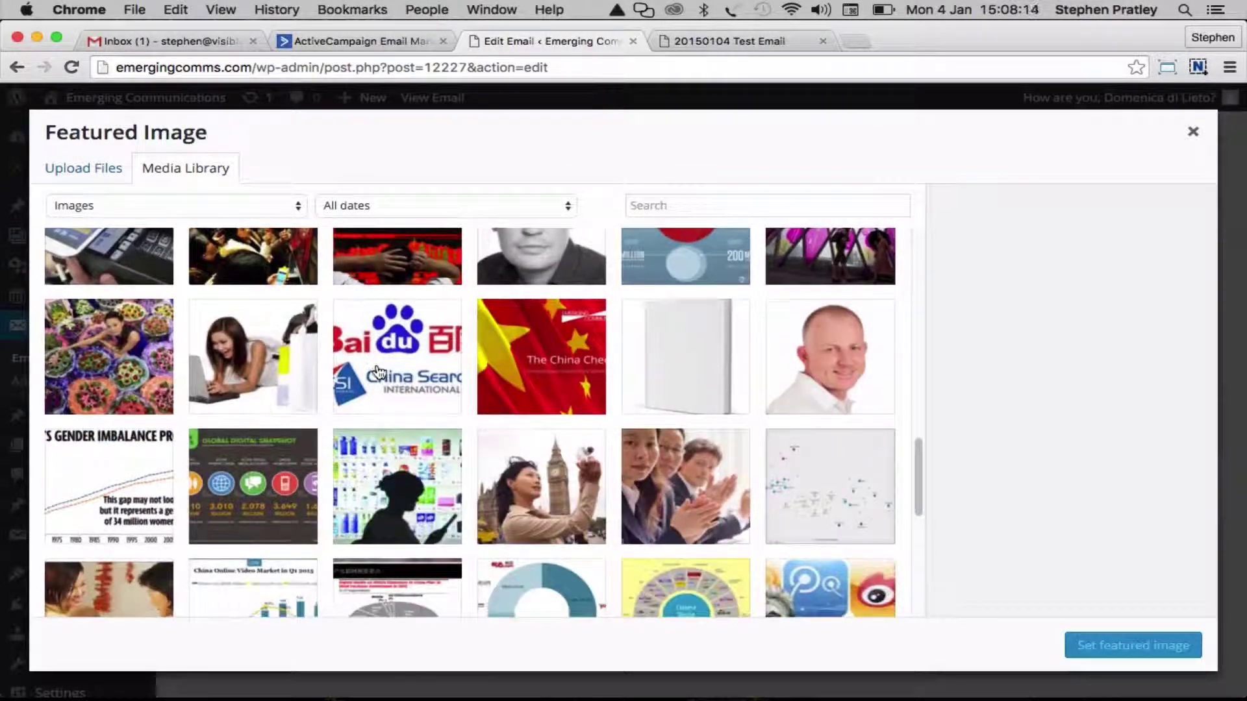
scroll(380, 372, "down", 10)
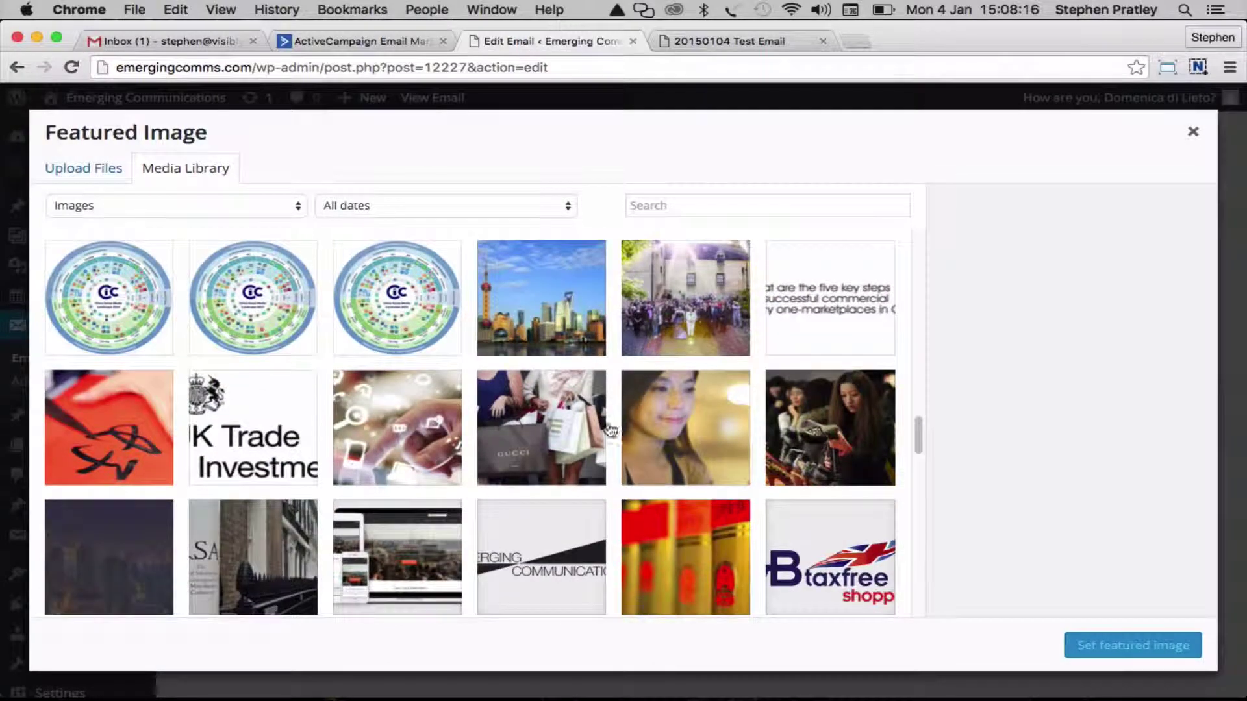
scroll(609, 426, "down", 3)
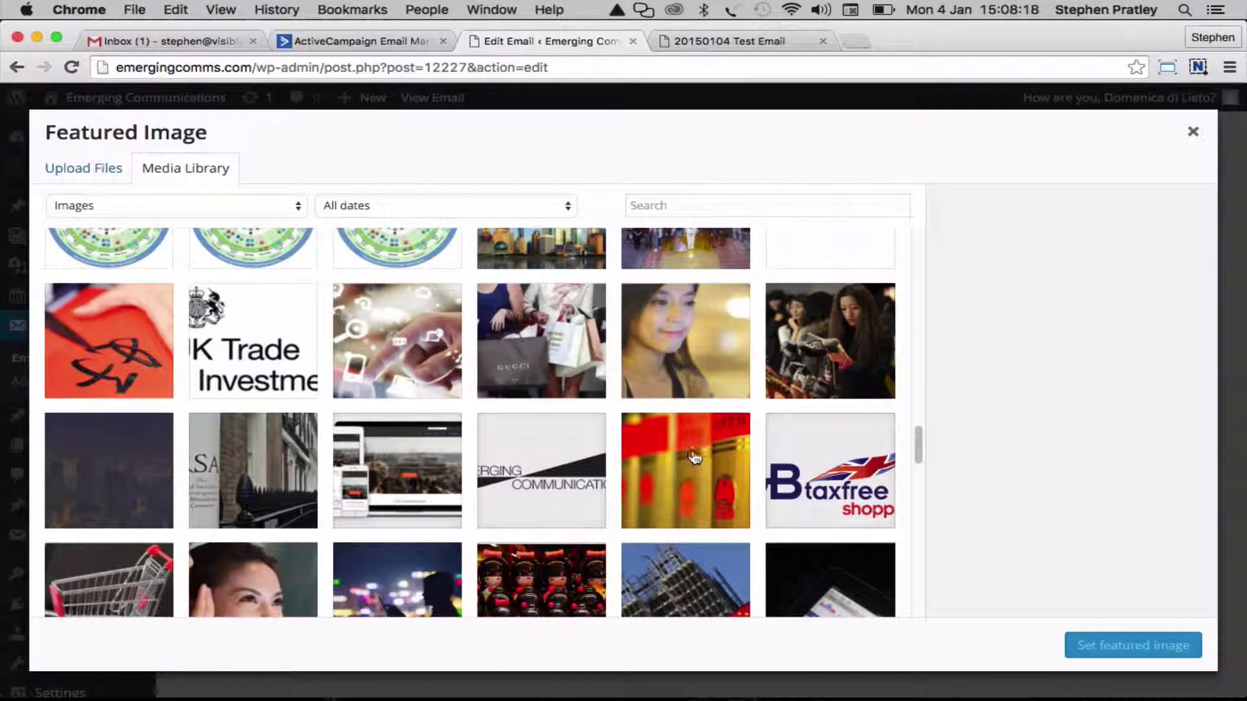
left_click(697, 458)
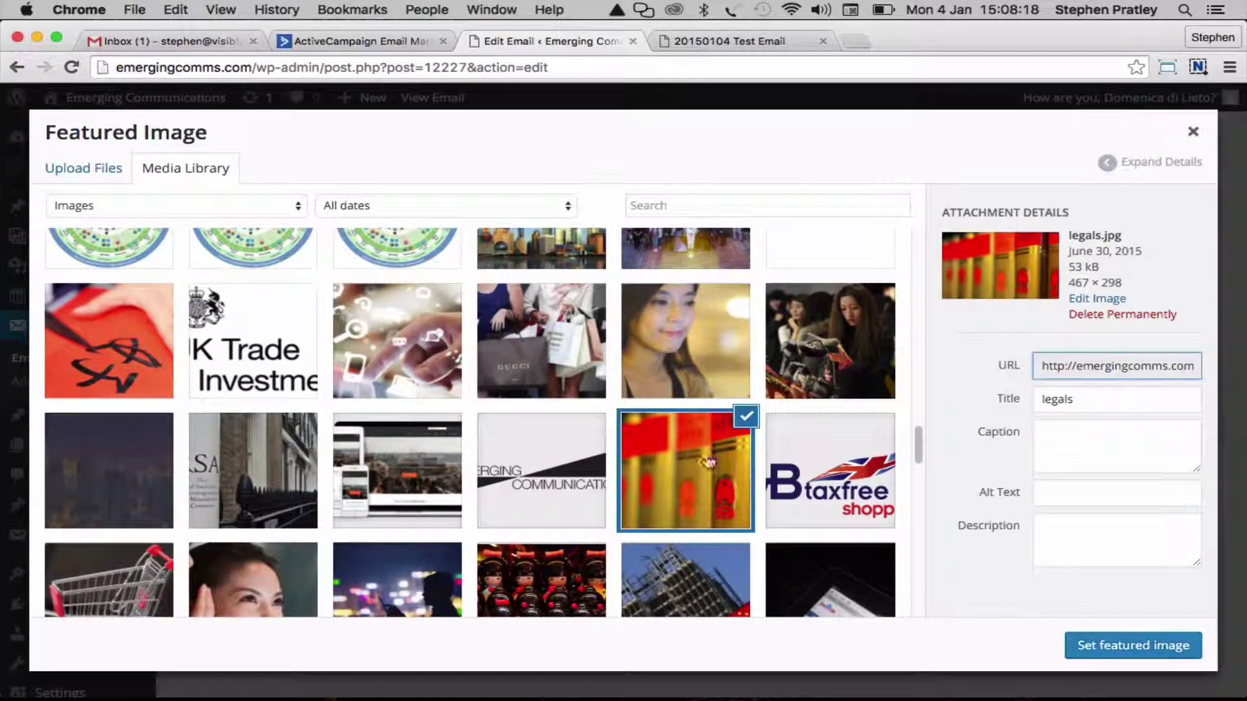
left_click(1108, 646)
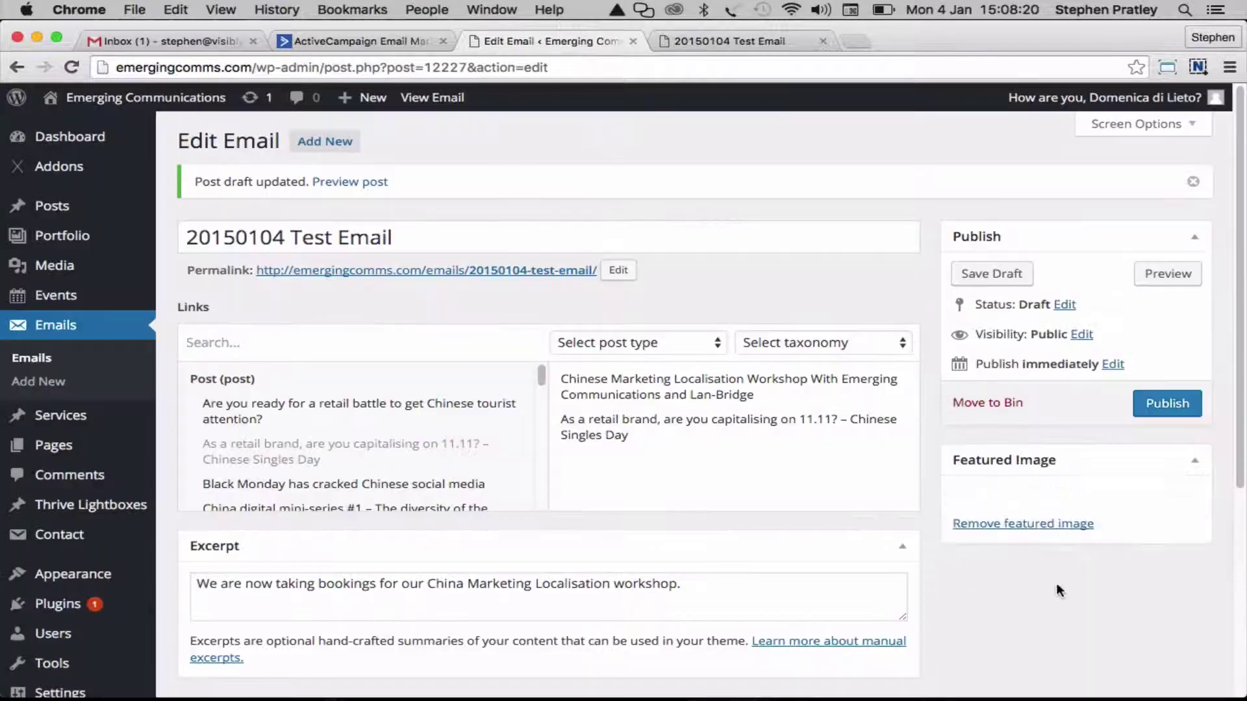
Save the draft and reload the preview to see the legals.jpg header
left_click(991, 273)
key("ctrl+Tab")
key("super+r")
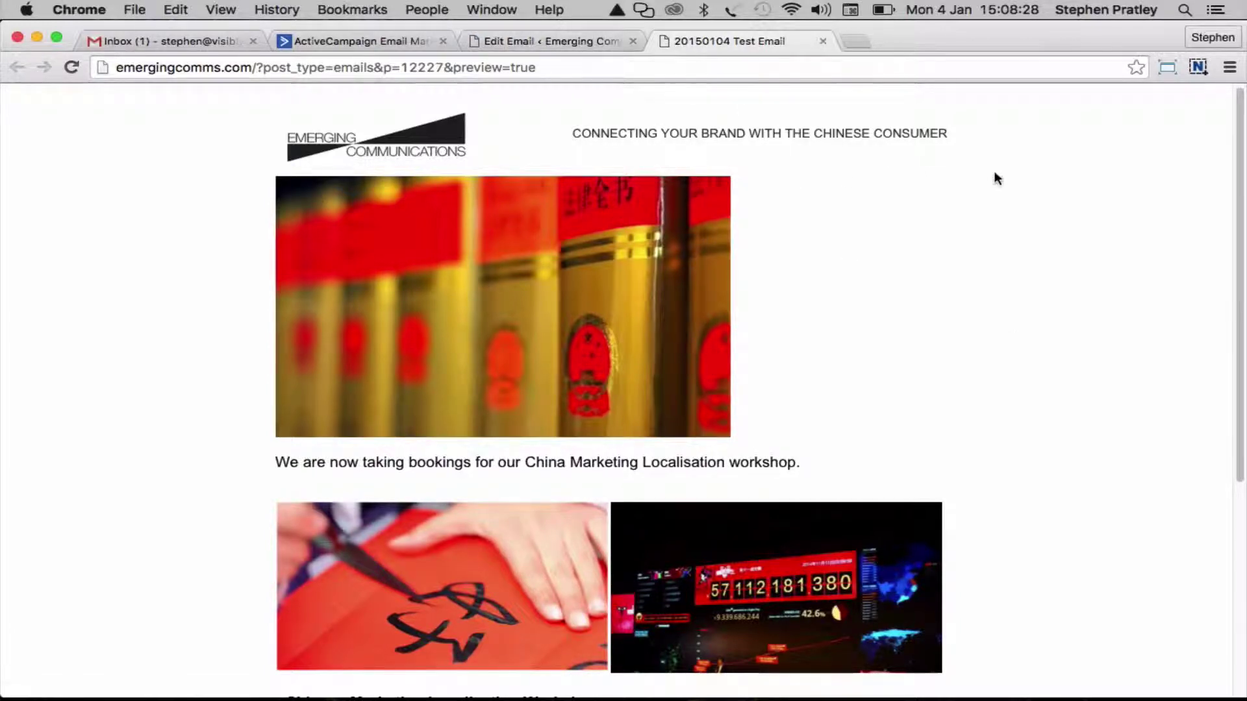
left_click(551, 41)
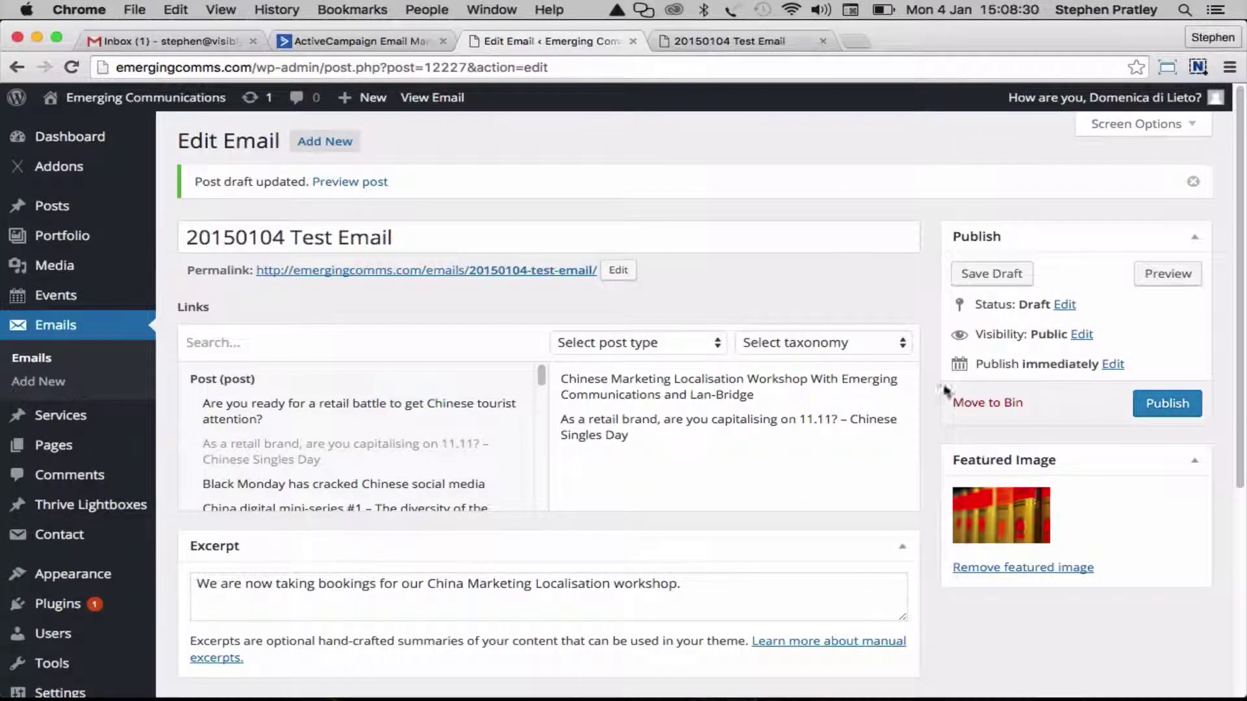
Replace the featured image with the red calligraphy photo
left_click(994, 568)
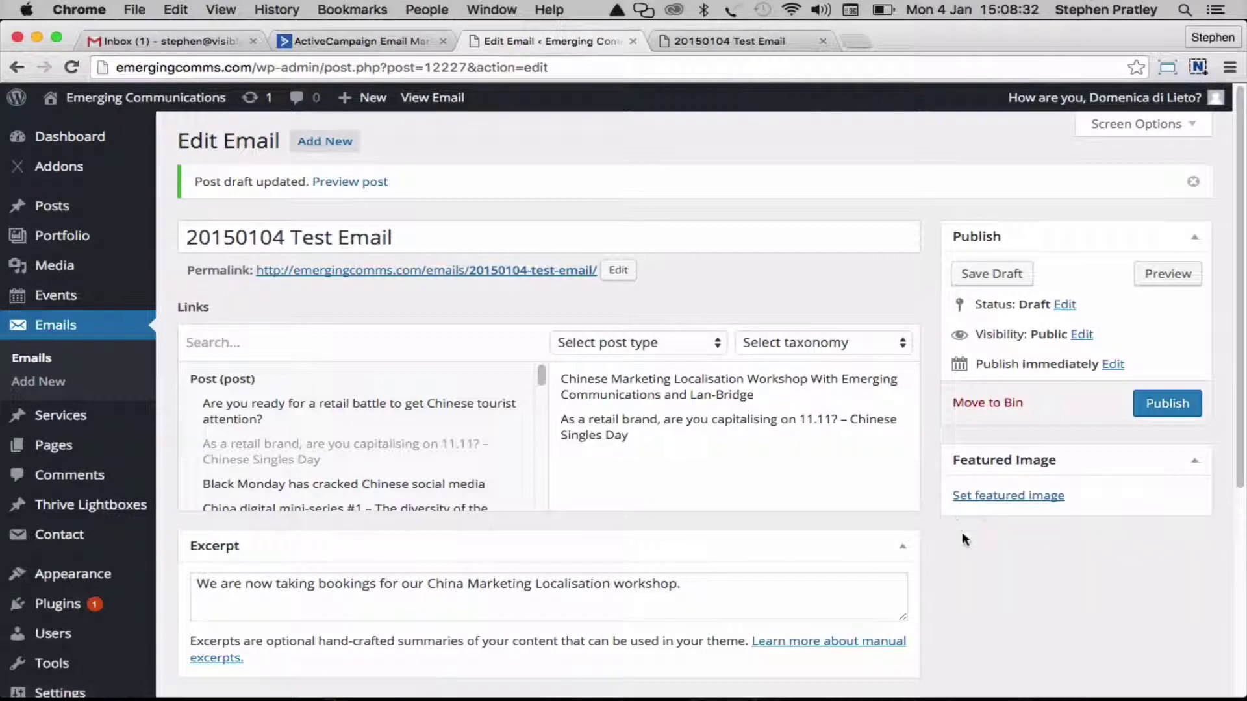
left_click(992, 498)
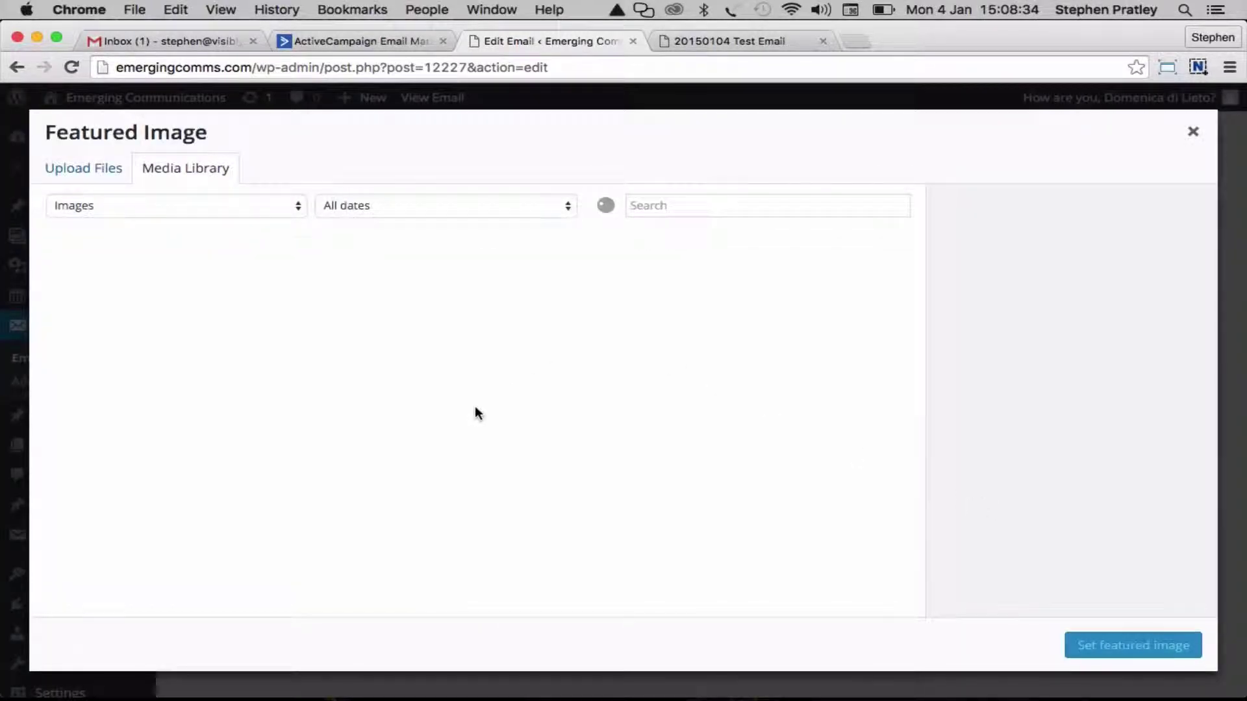
scroll(348, 357, "down", 10)
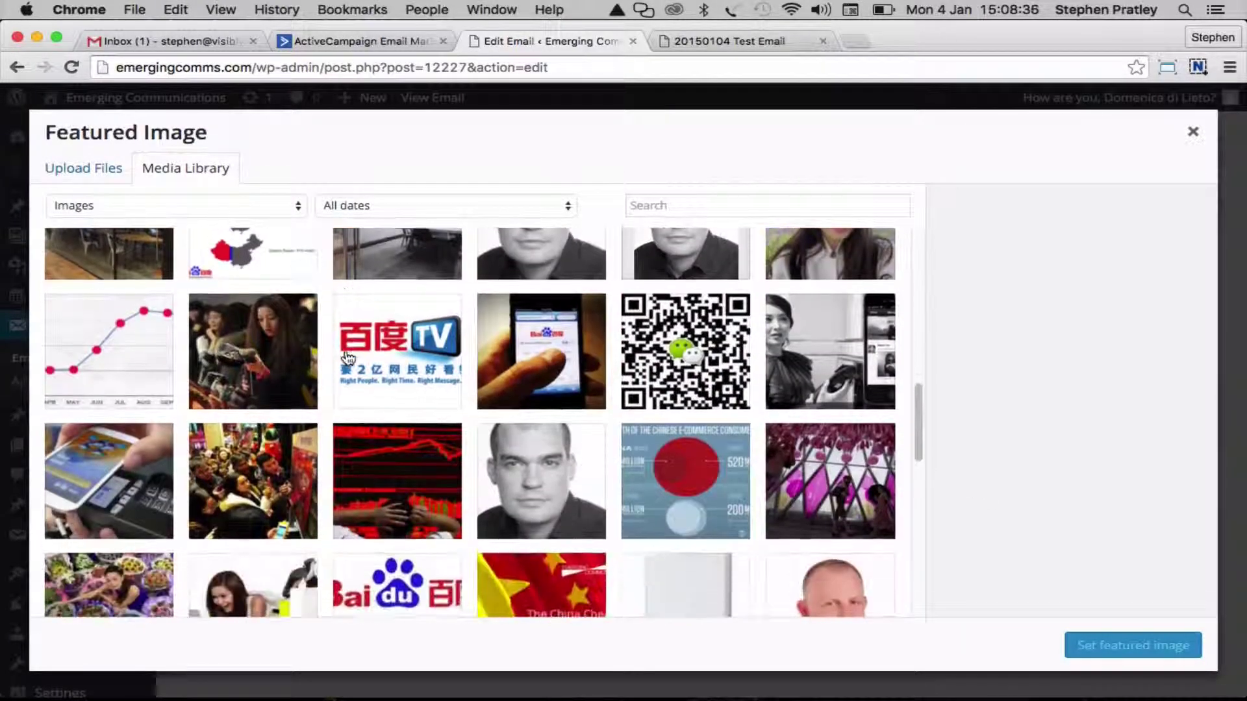
scroll(348, 357, "down", 8)
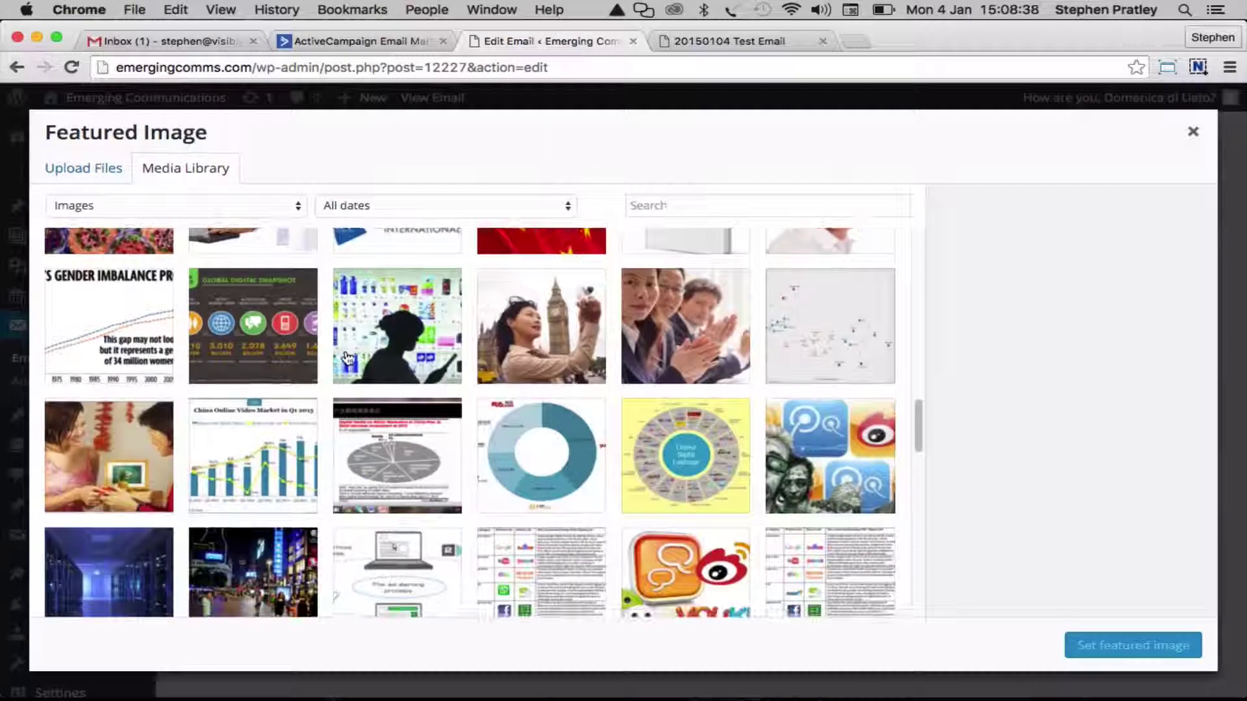
scroll(348, 356, "up", 3)
scroll(349, 356, "down", 6)
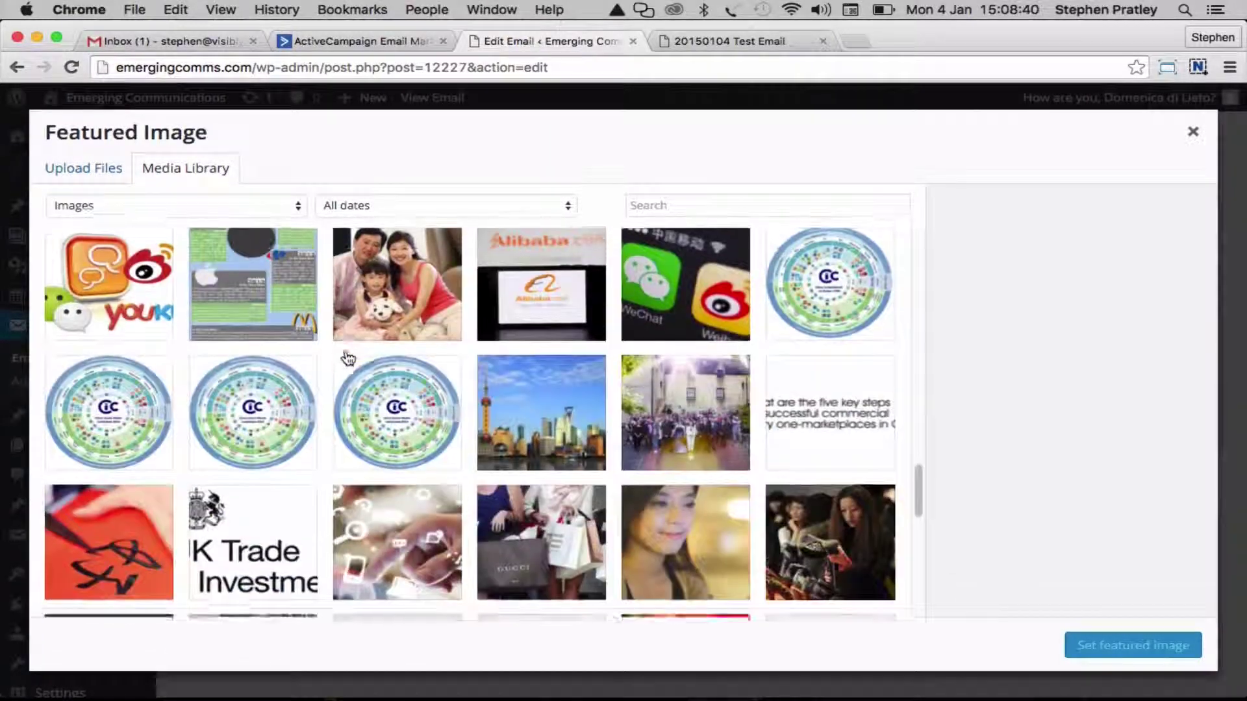
scroll(348, 357, "down", 5)
left_click(130, 317)
left_click(1188, 659)
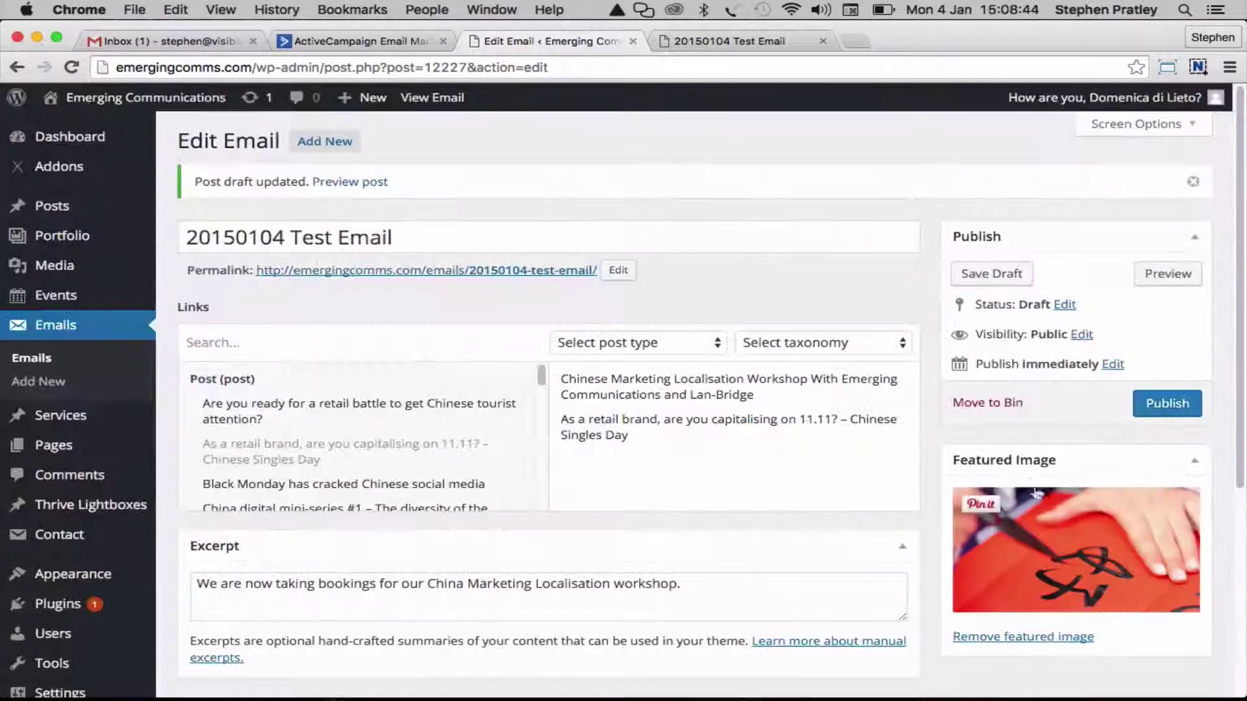
Save the draft and reload the preview to show the calligraphy header
left_click(991, 273)
left_click(781, 42)
key("super+r")
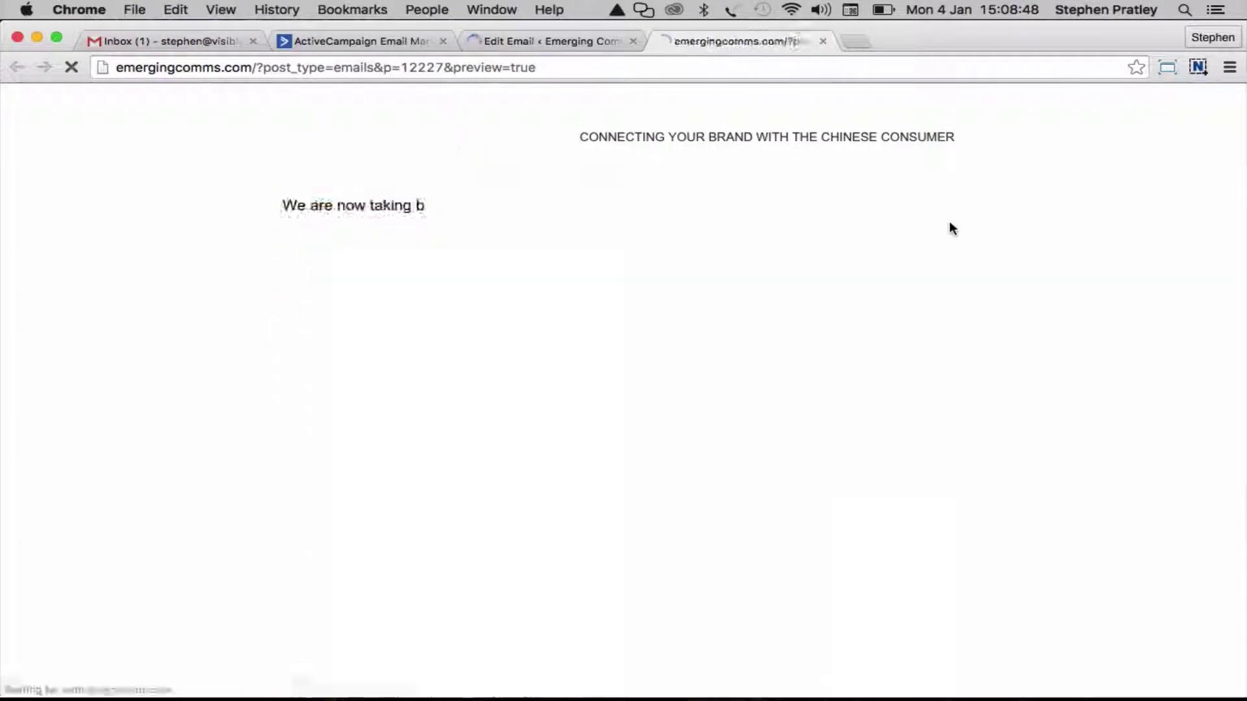
scroll(1097, 257, "down", 4)
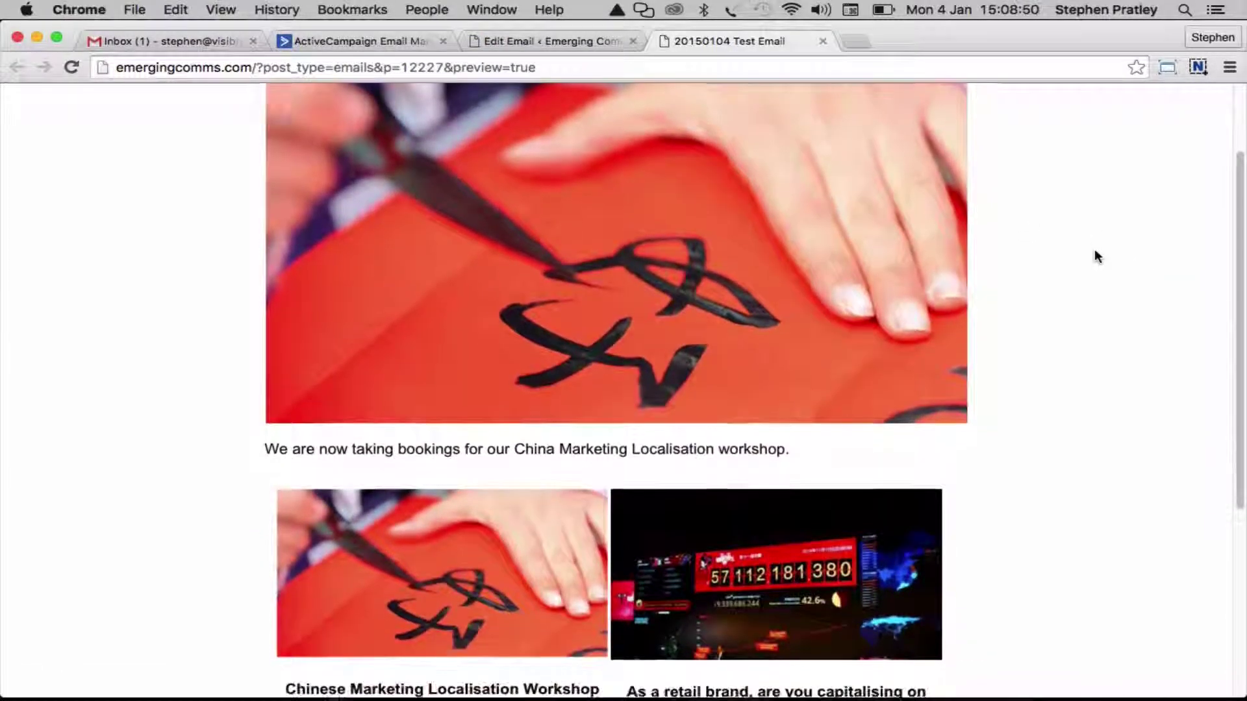
scroll(1096, 257, "up", 4)
scroll(1095, 250, "up", 1)
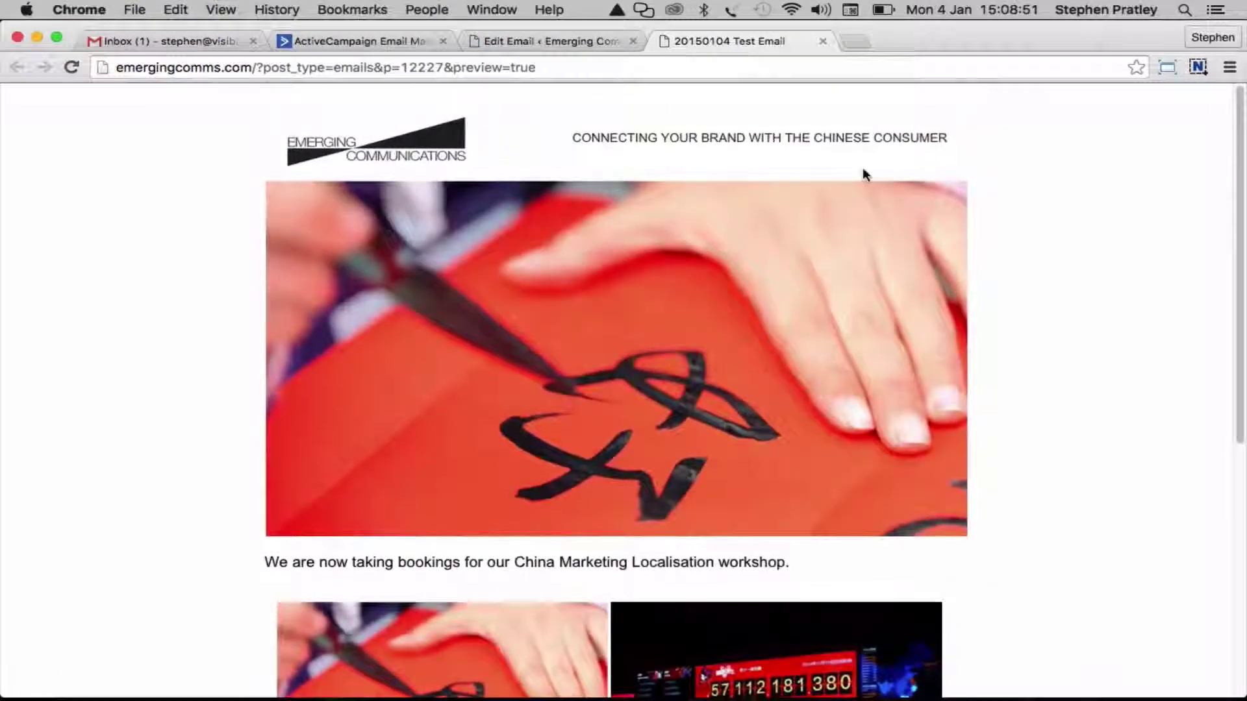
Publish the 20150104 Test Email and review its live page with both article cards
left_click(538, 42)
left_click(1153, 404)
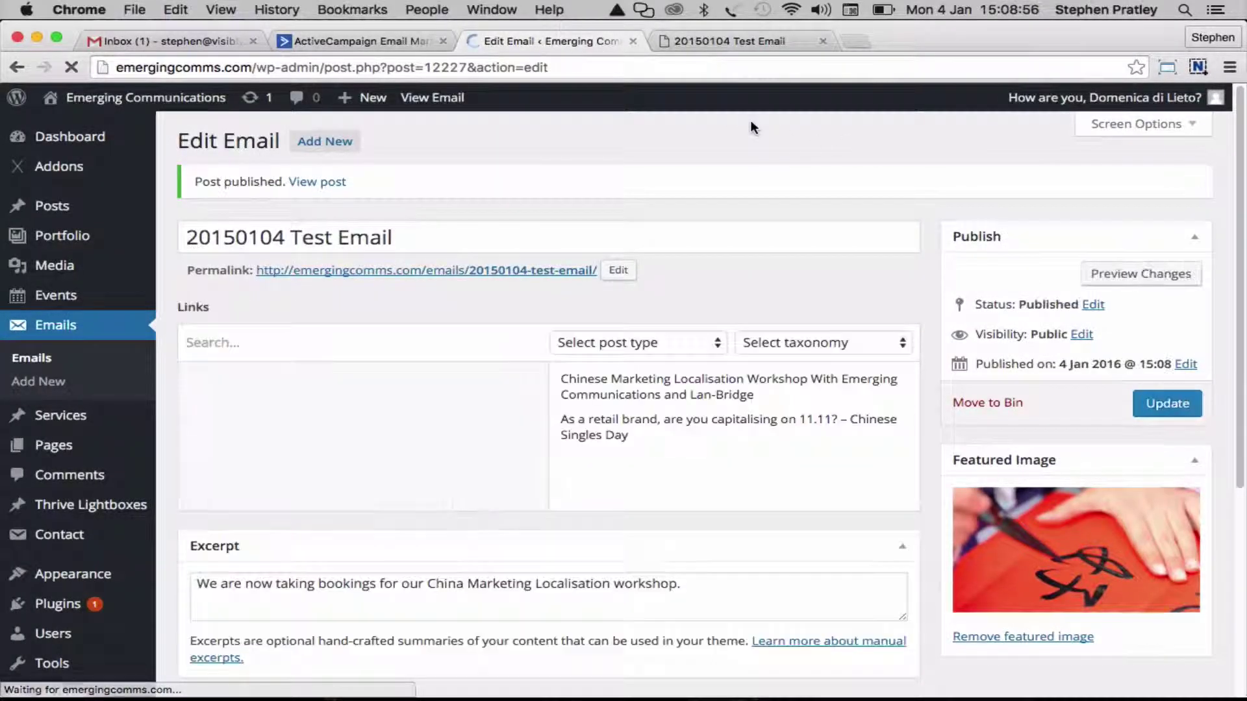
left_click(731, 42)
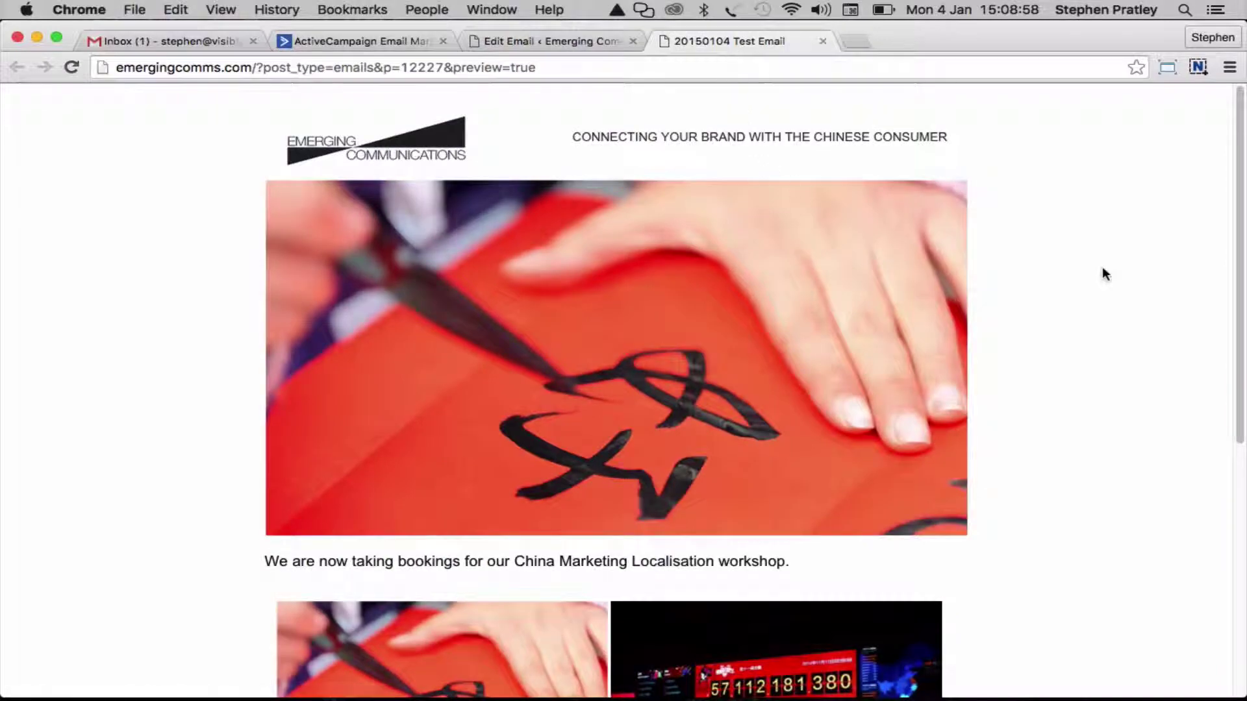
key("super+r")
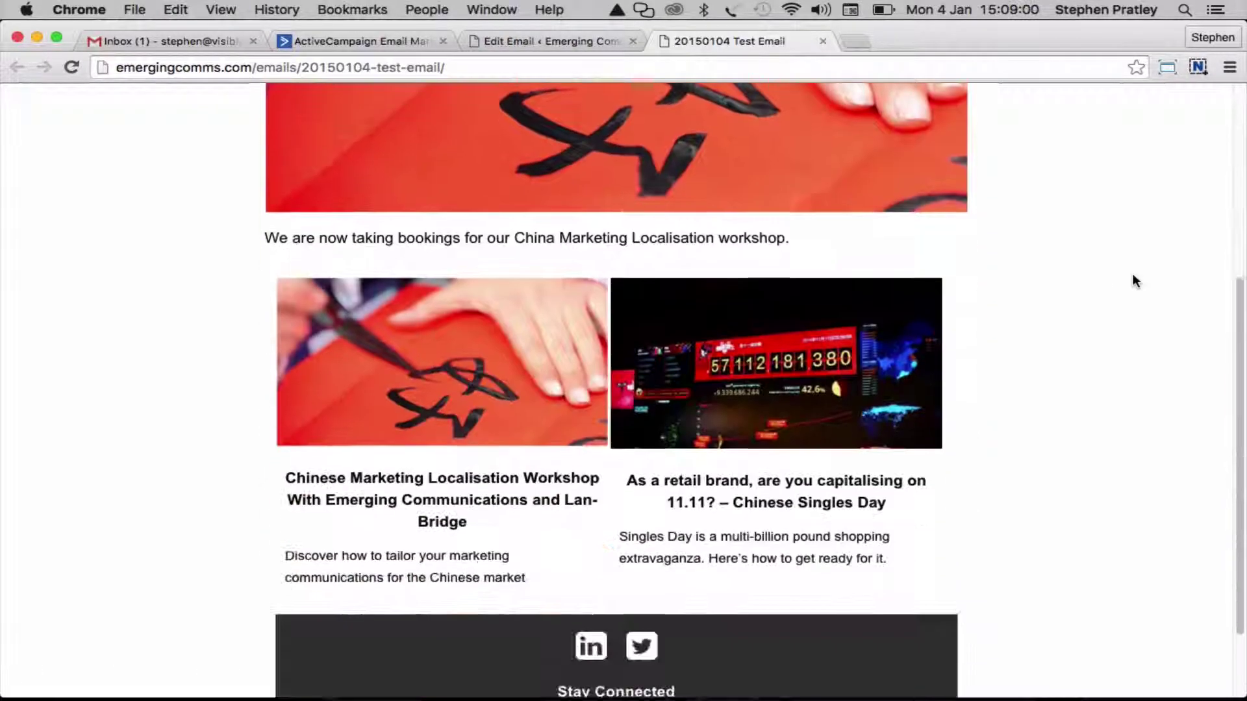
scroll(1132, 274, "down", 5)
scroll(1132, 274, "up", 5)
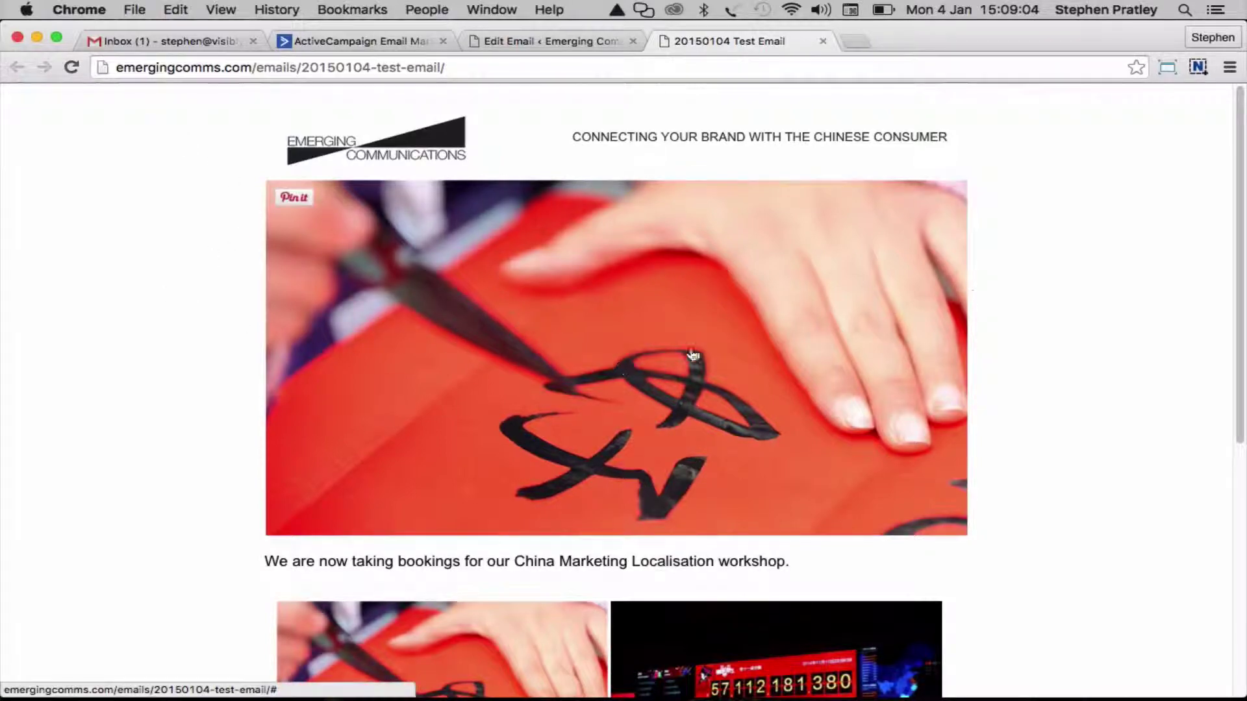
scroll(1096, 273, "down", 3)
scroll(1096, 273, "down", 4)
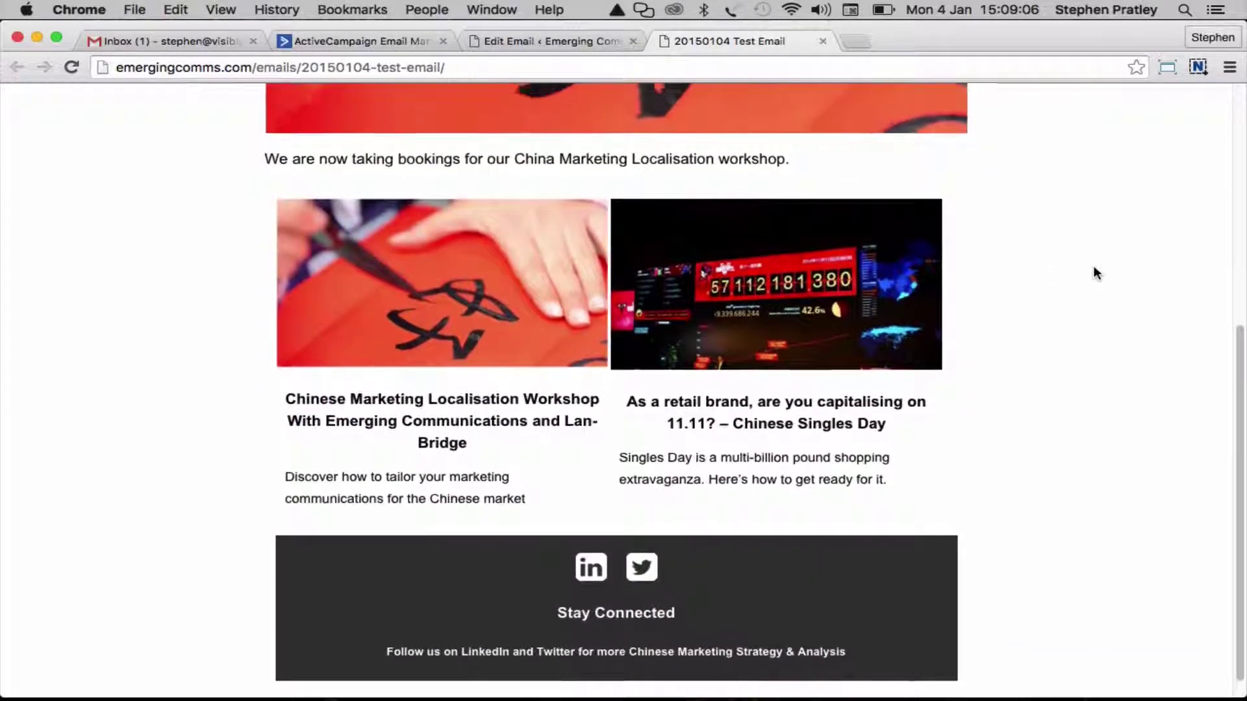
scroll(1096, 272, "up", 7)
scroll(1096, 272, "down", 7)
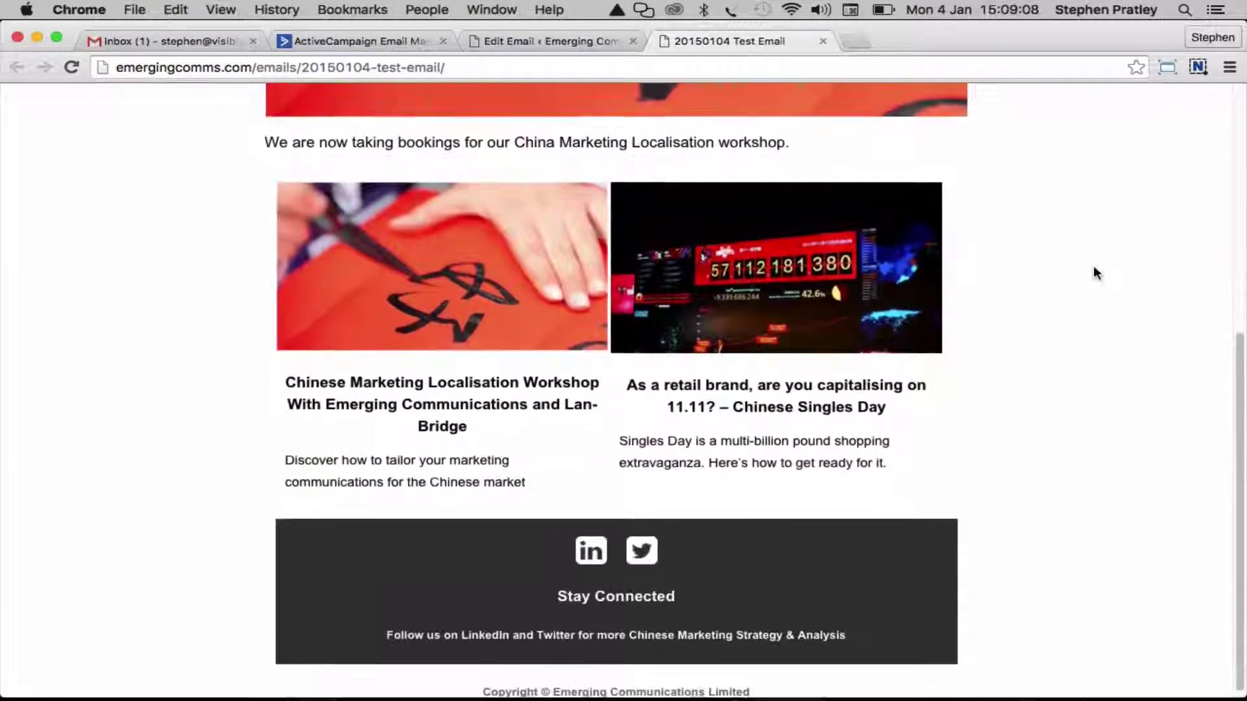
scroll(1097, 273, "up", 7)
scroll(1096, 273, "down", 7)
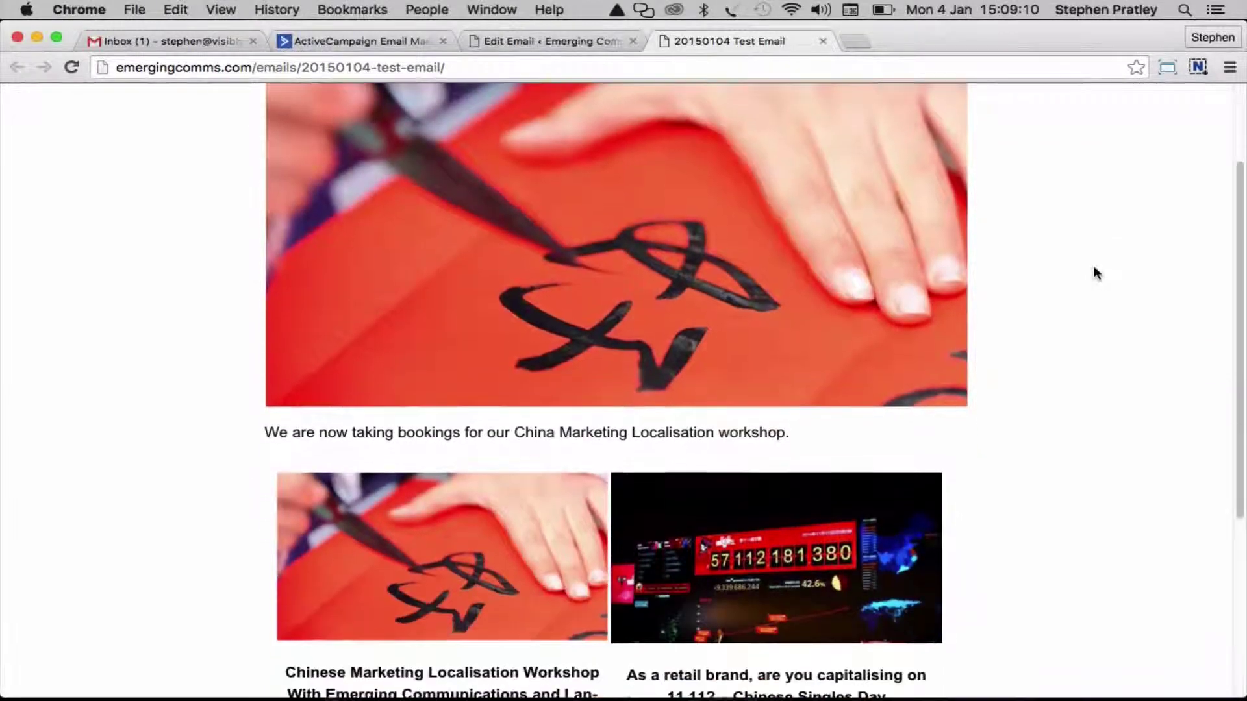
scroll(1096, 273, "up", 4)
scroll(1096, 272, "up", 3)
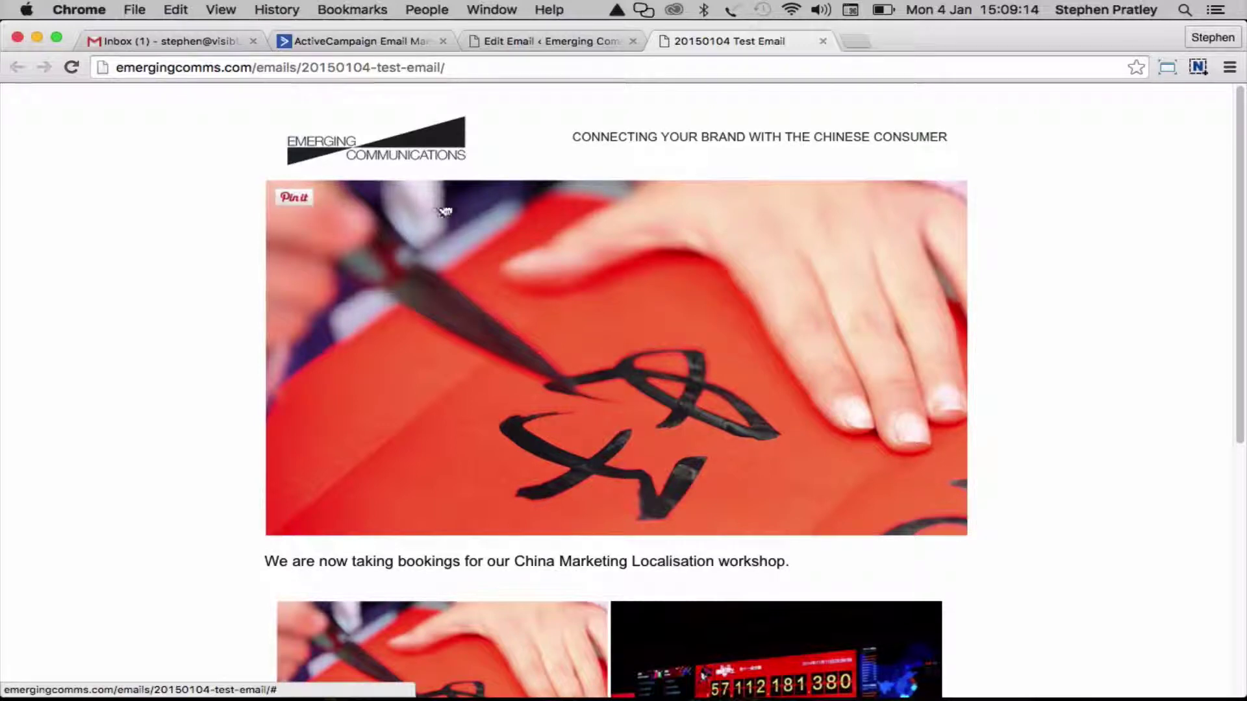
scroll(159, 429, "down", 3)
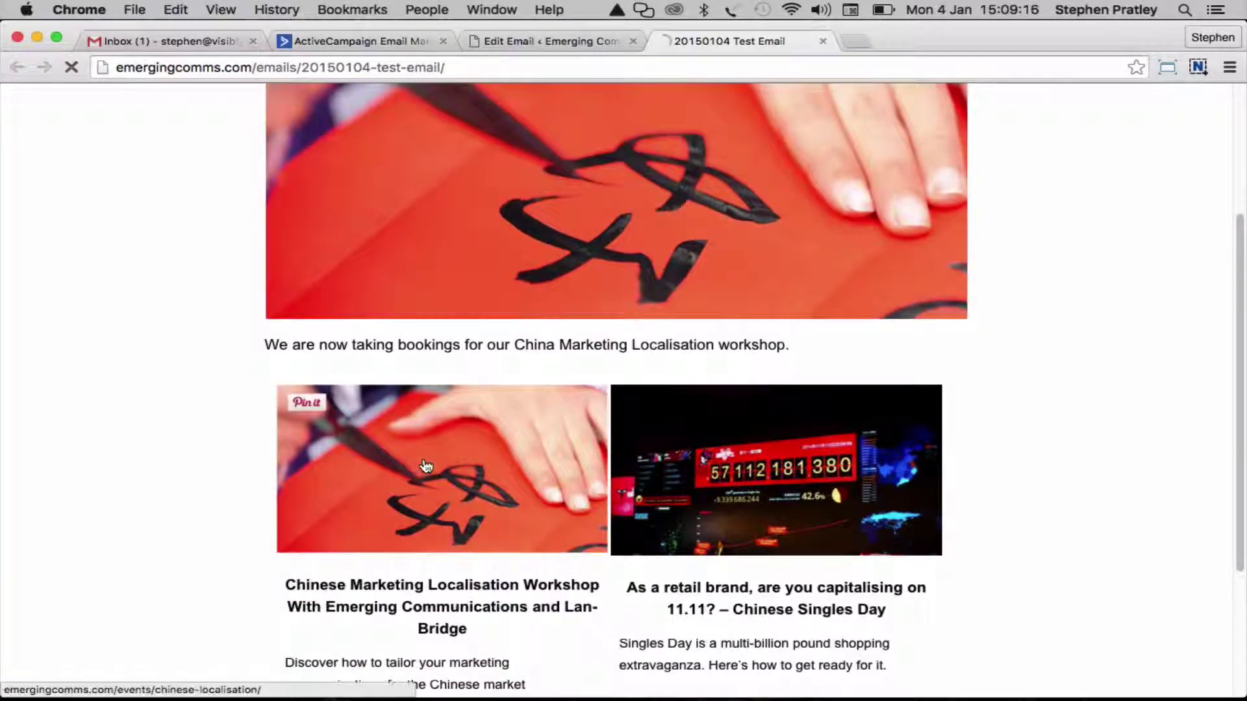
left_click(417, 466)
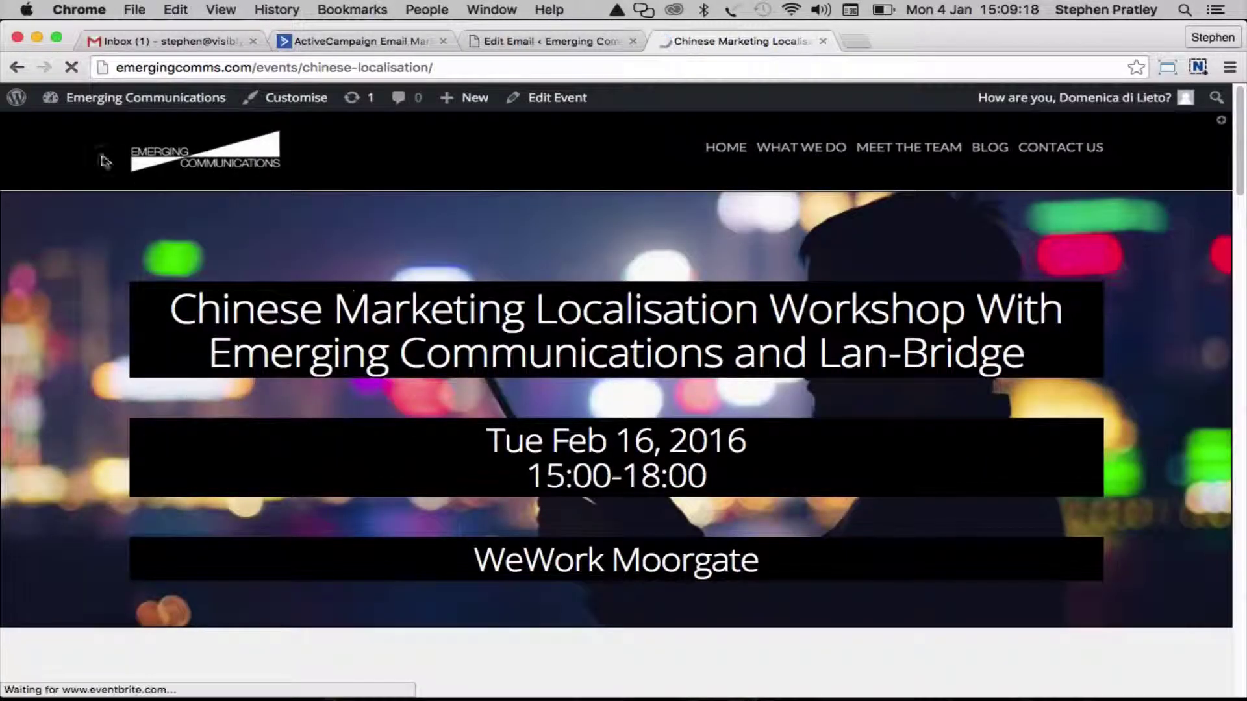
left_click(17, 67)
left_click(811, 495)
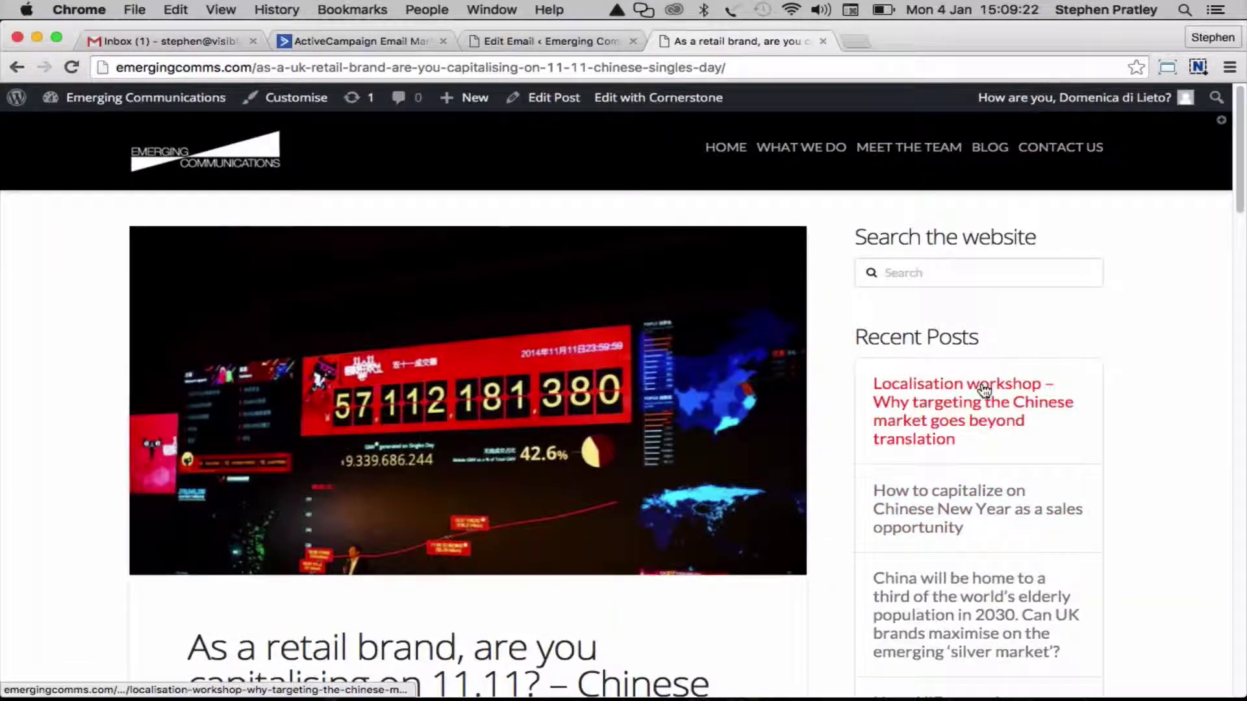
scroll(1156, 305, "down", 5)
scroll(1156, 306, "up", 3)
scroll(1156, 302, "up", 2)
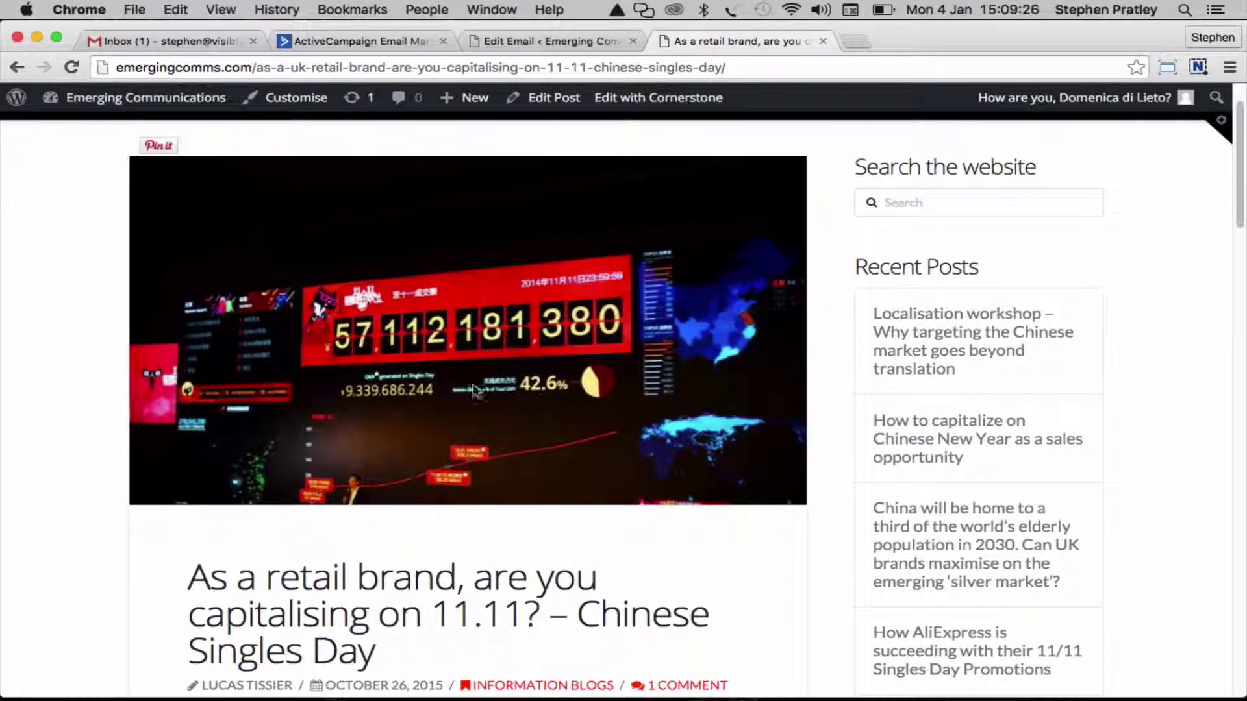
scroll(67, 290, "down", 4)
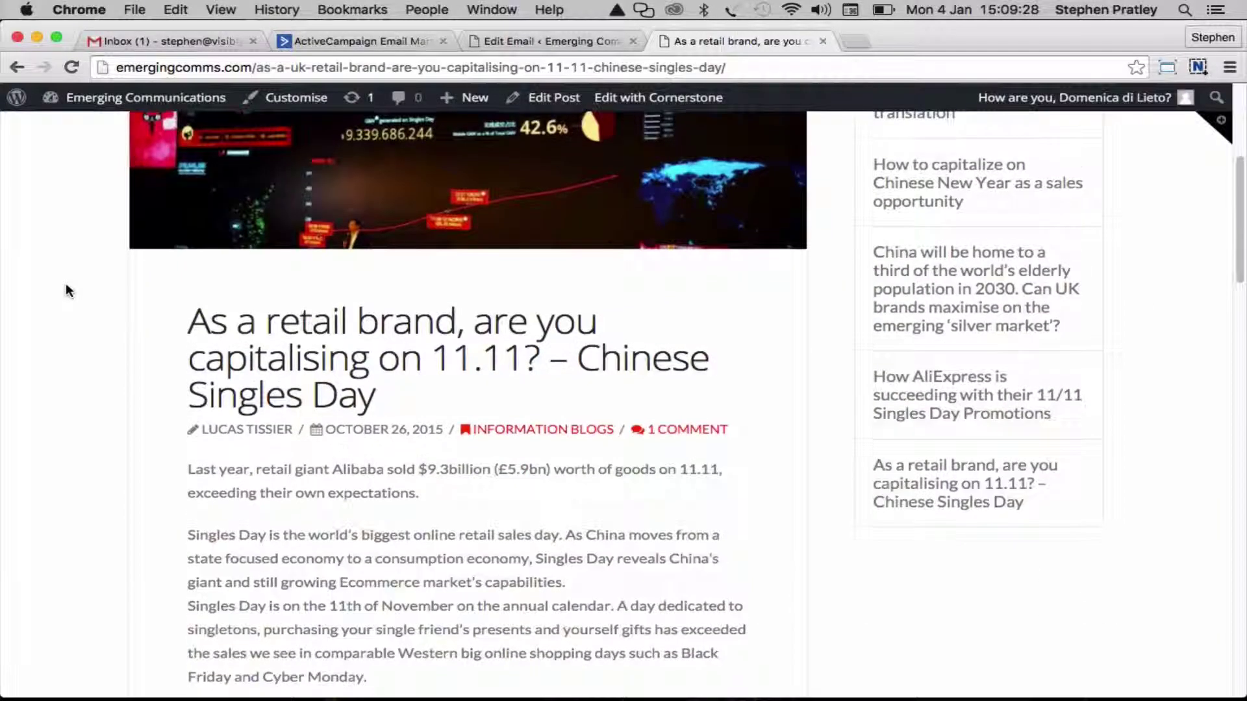
scroll(68, 290, "up", 5)
scroll(65, 328, "up", 1)
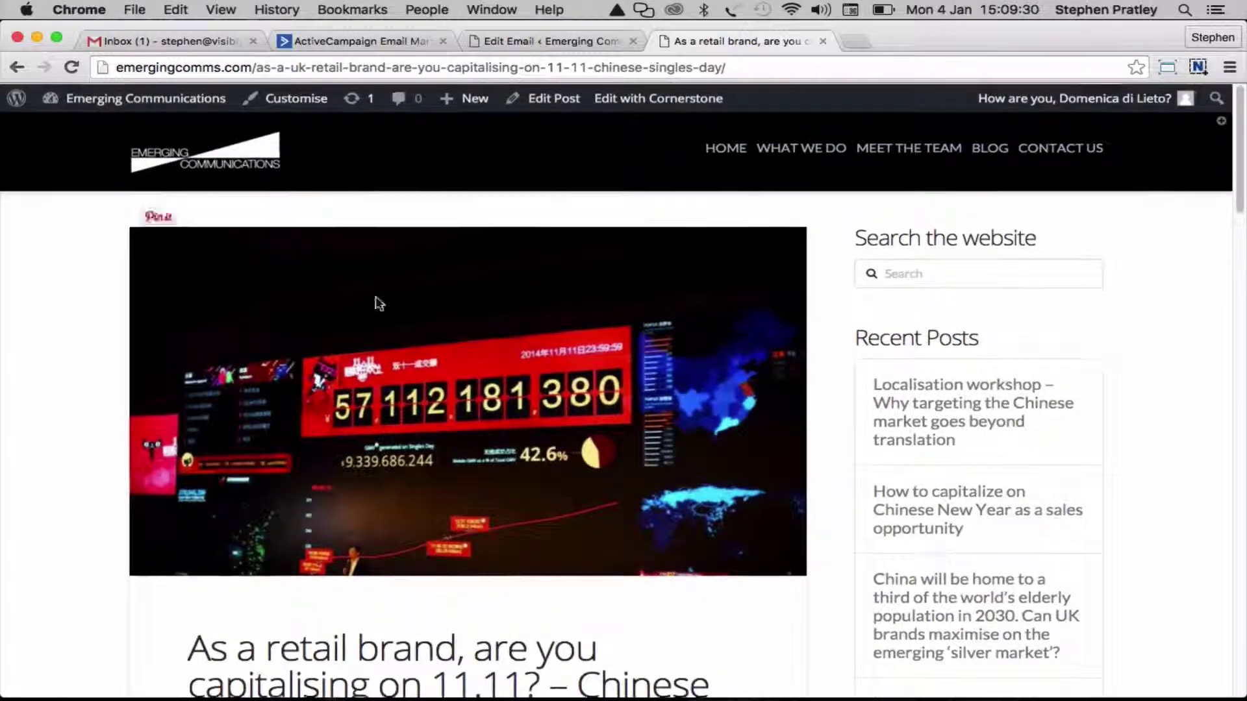
left_click(993, 146)
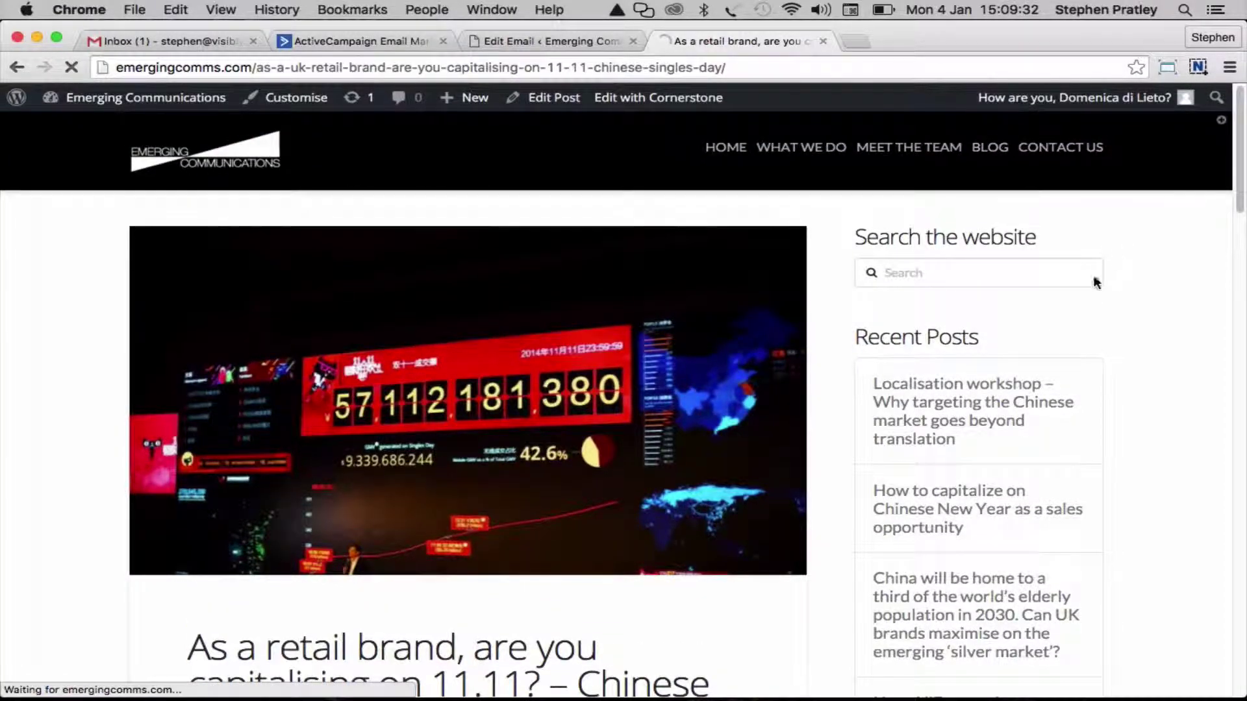
scroll(5, 376, "down", 20)
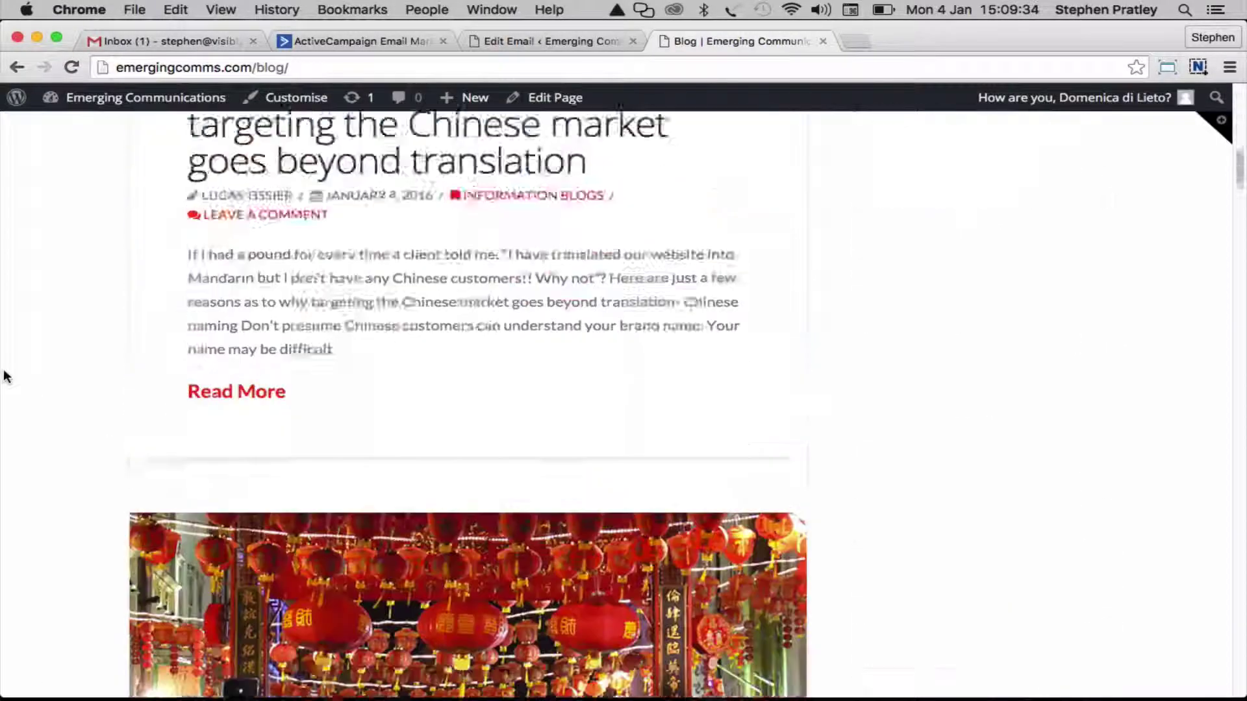
scroll(5, 376, "down", 8)
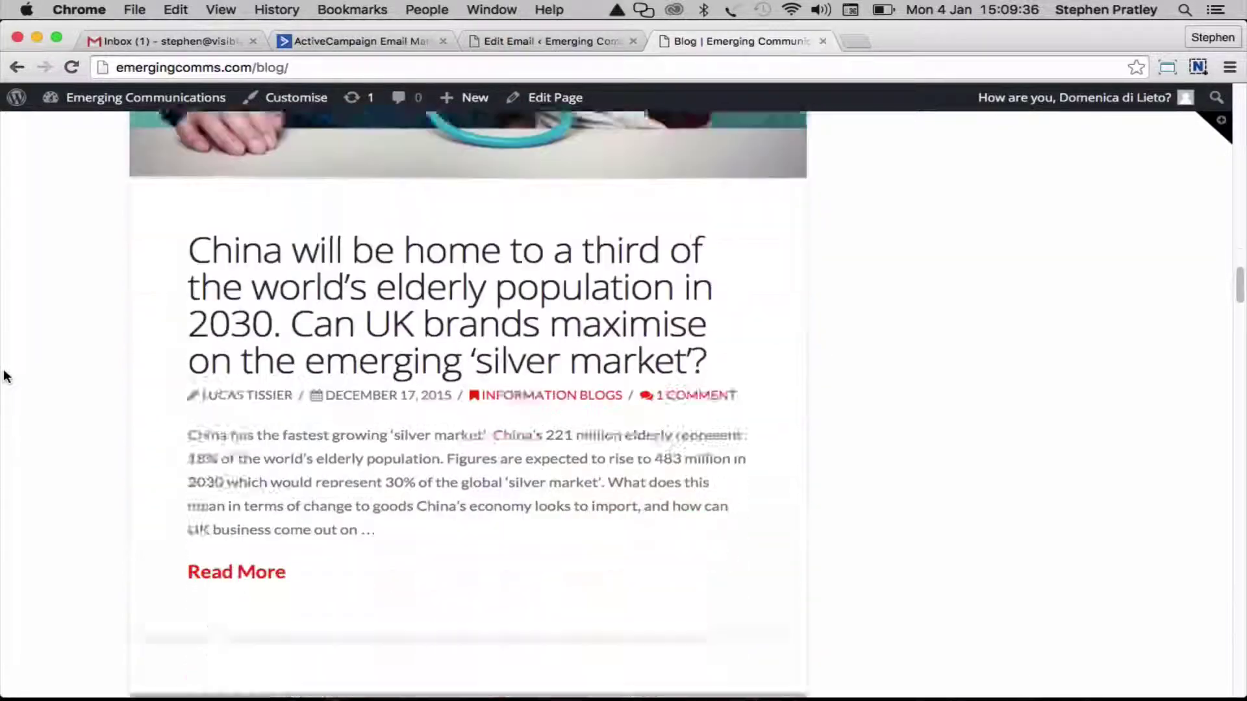
scroll(101, 357, "down", 20)
scroll(102, 357, "down", 6)
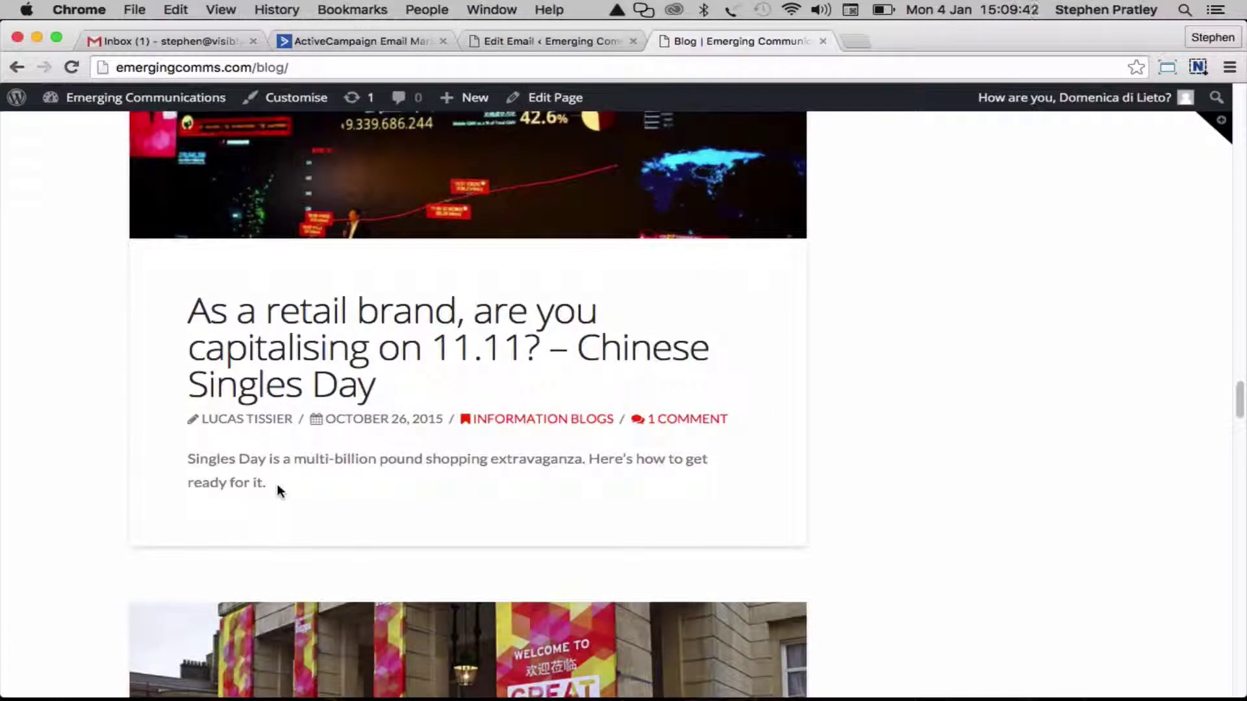
left_click_drag(277, 485, 180, 451)
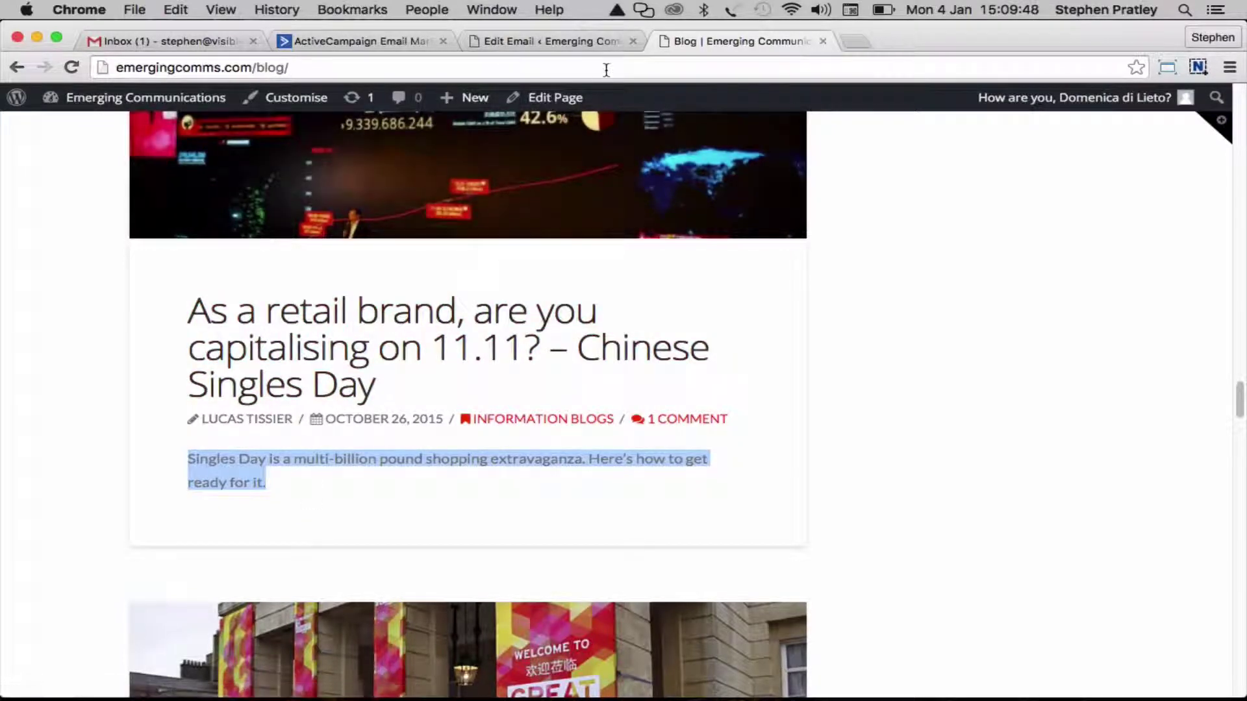
Return to the 20150104 Test Email page, check the Singles Day block, then switch to ActiveCampaign
left_click(16, 68)
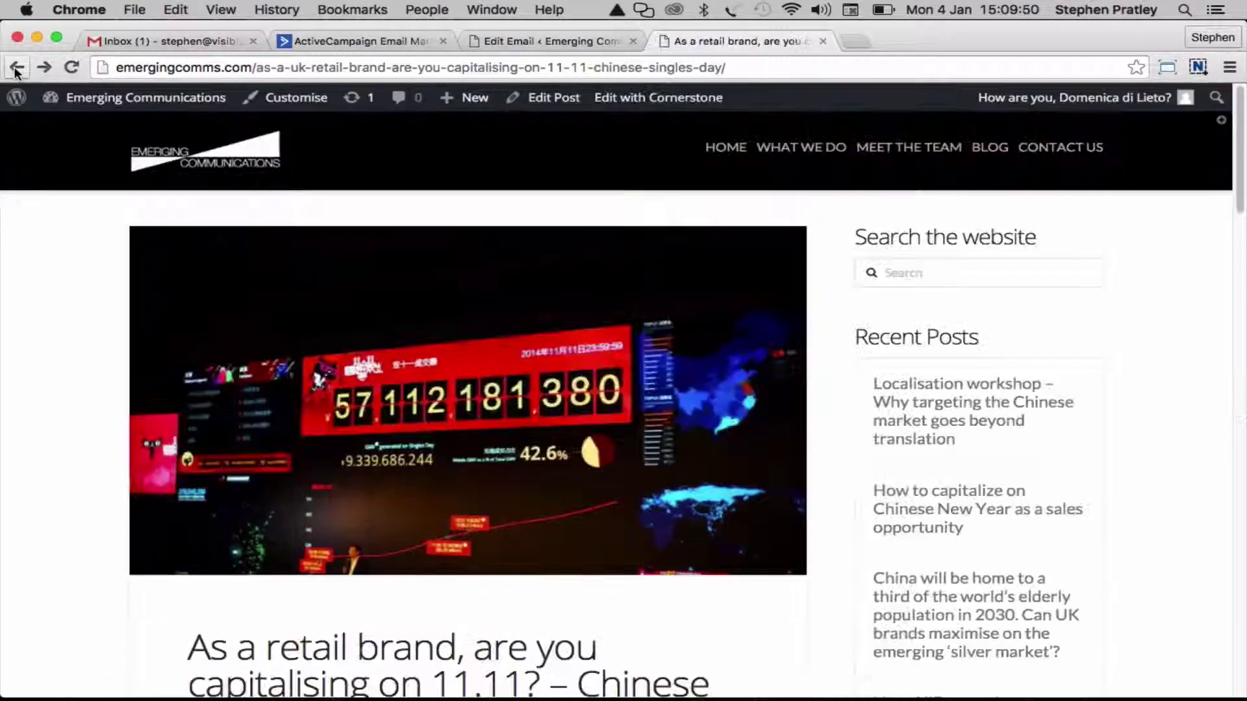
left_click(15, 67)
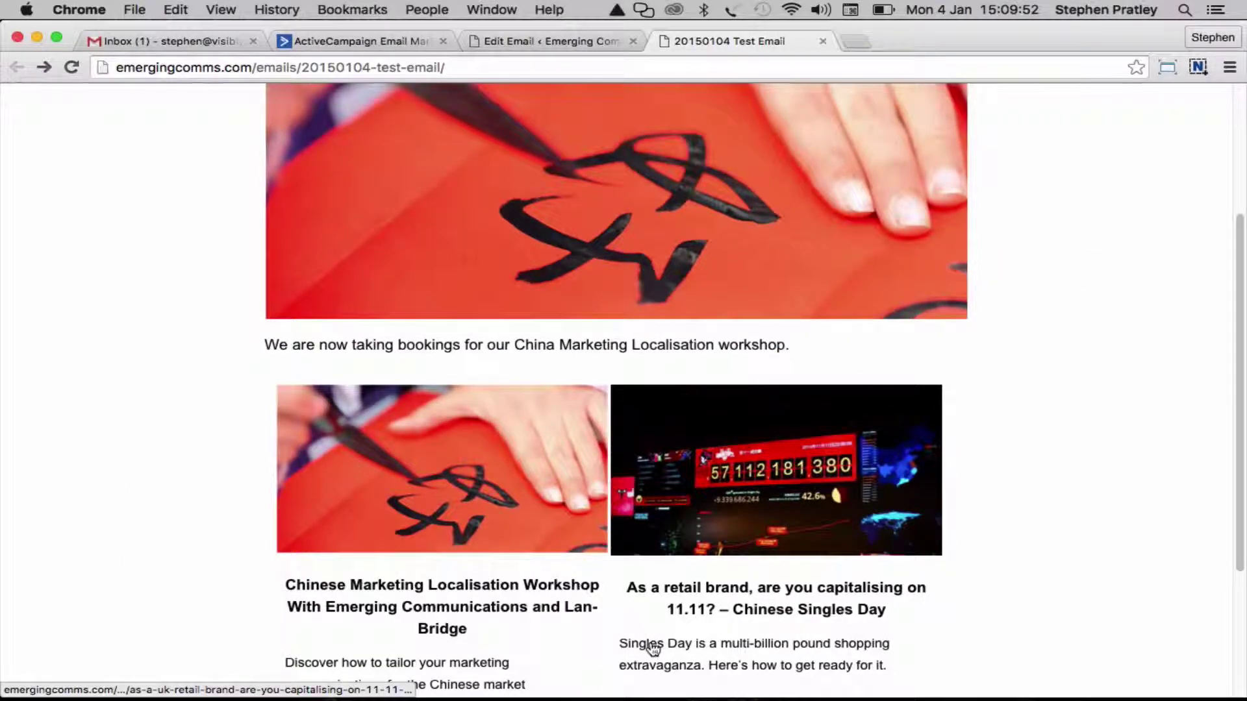
scroll(1089, 388, "down", 3)
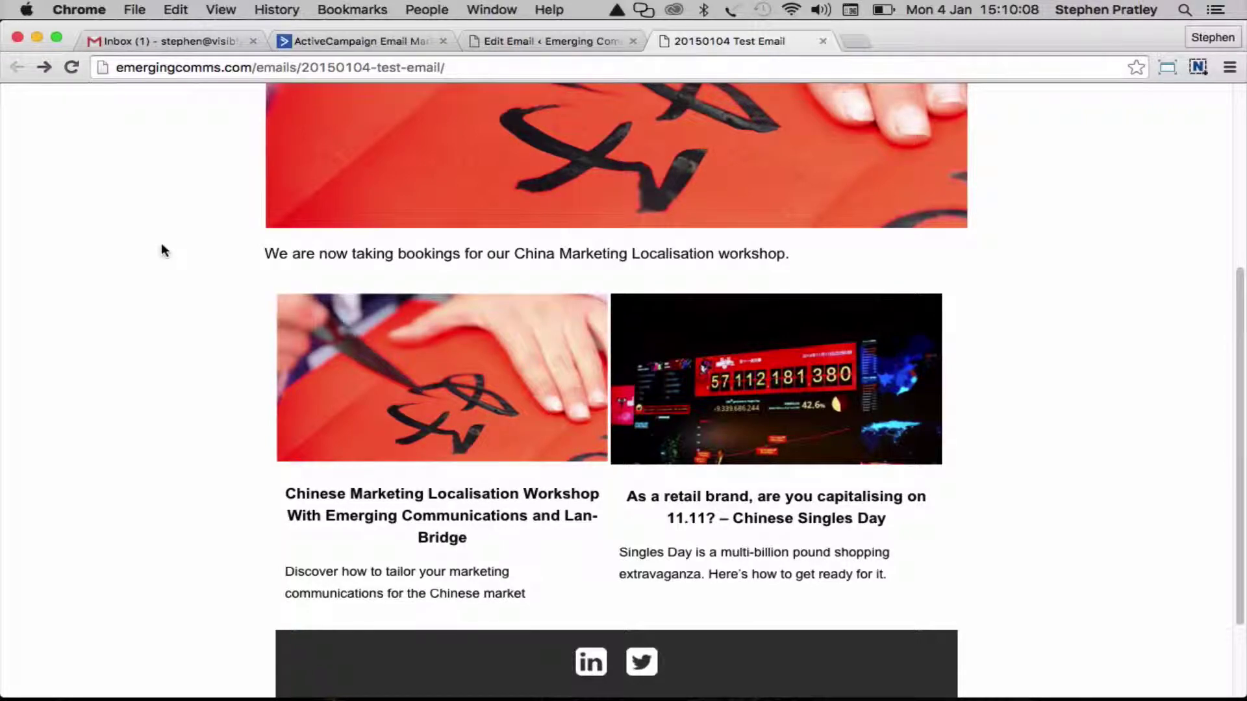
key("super+Tab")
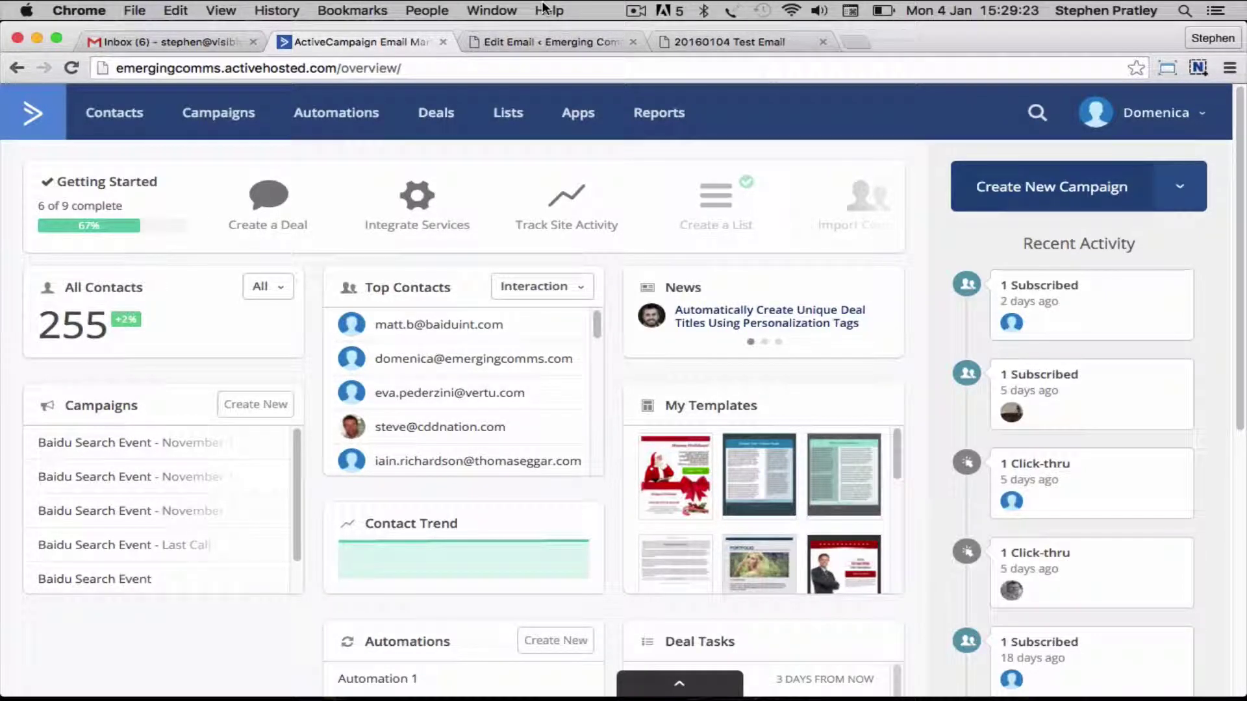
Create a new Standard campaign and begin naming it '20160104 Test Campaign'
left_click(206, 121)
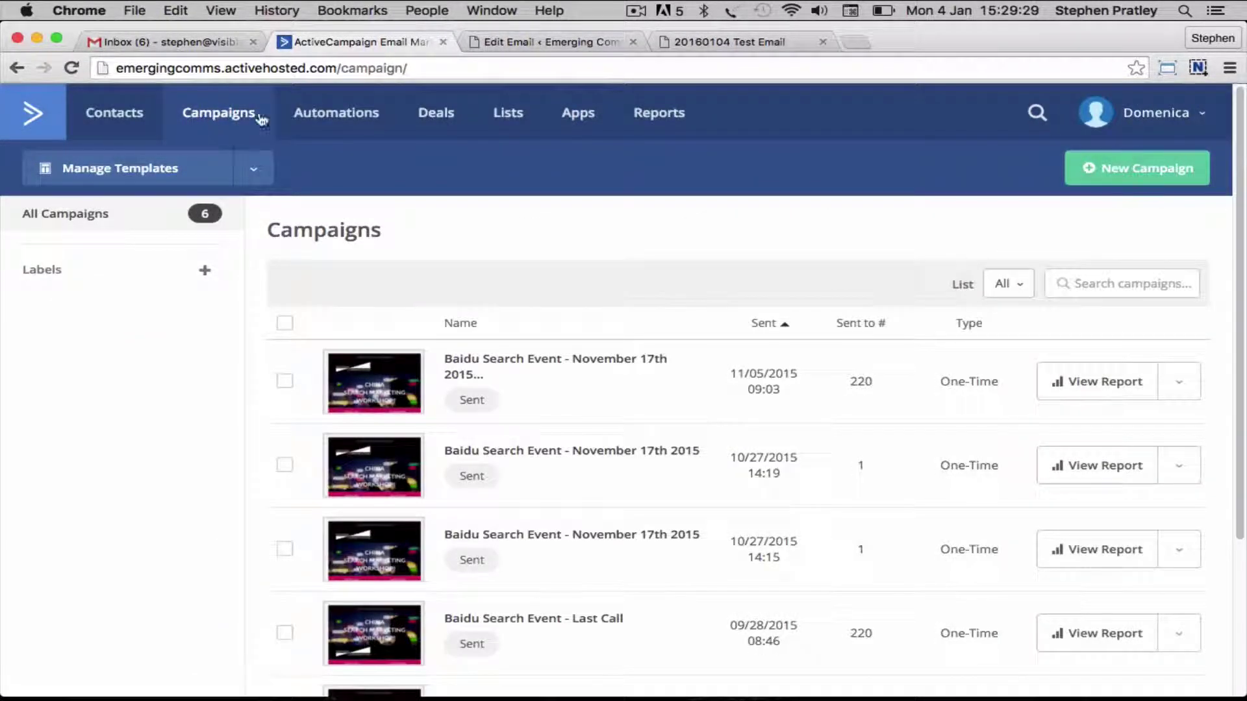
left_click(1198, 171)
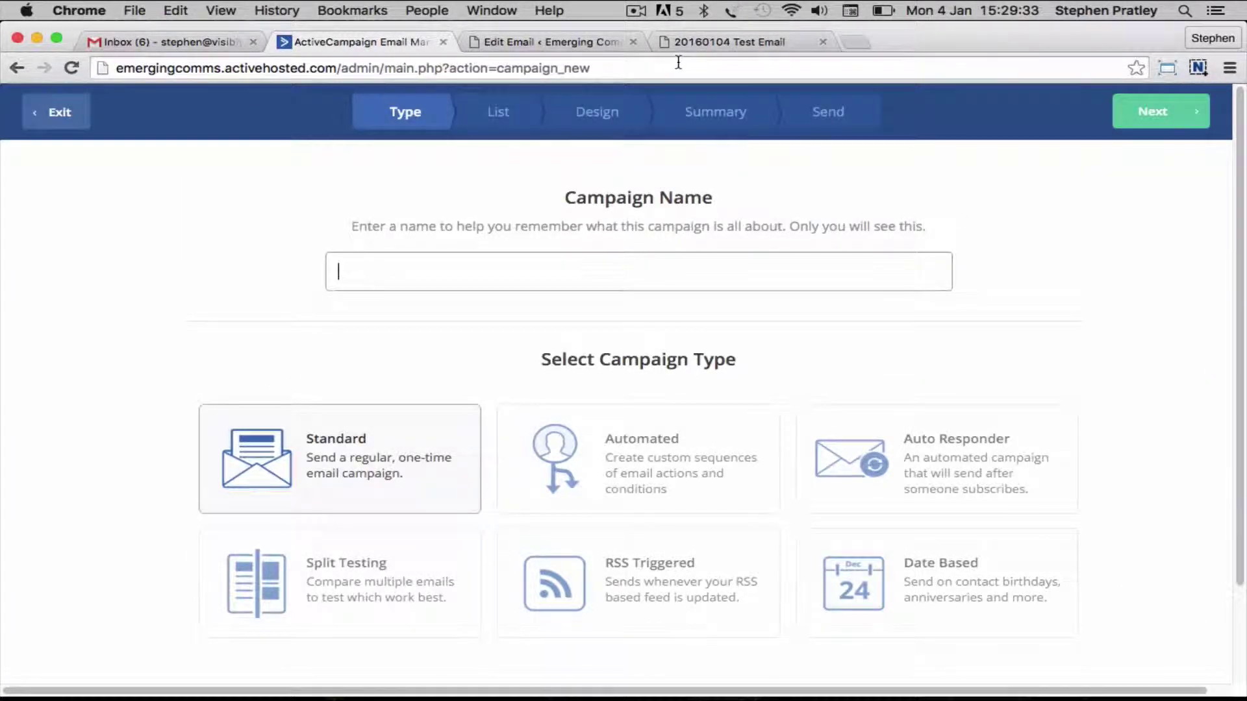
type("201")
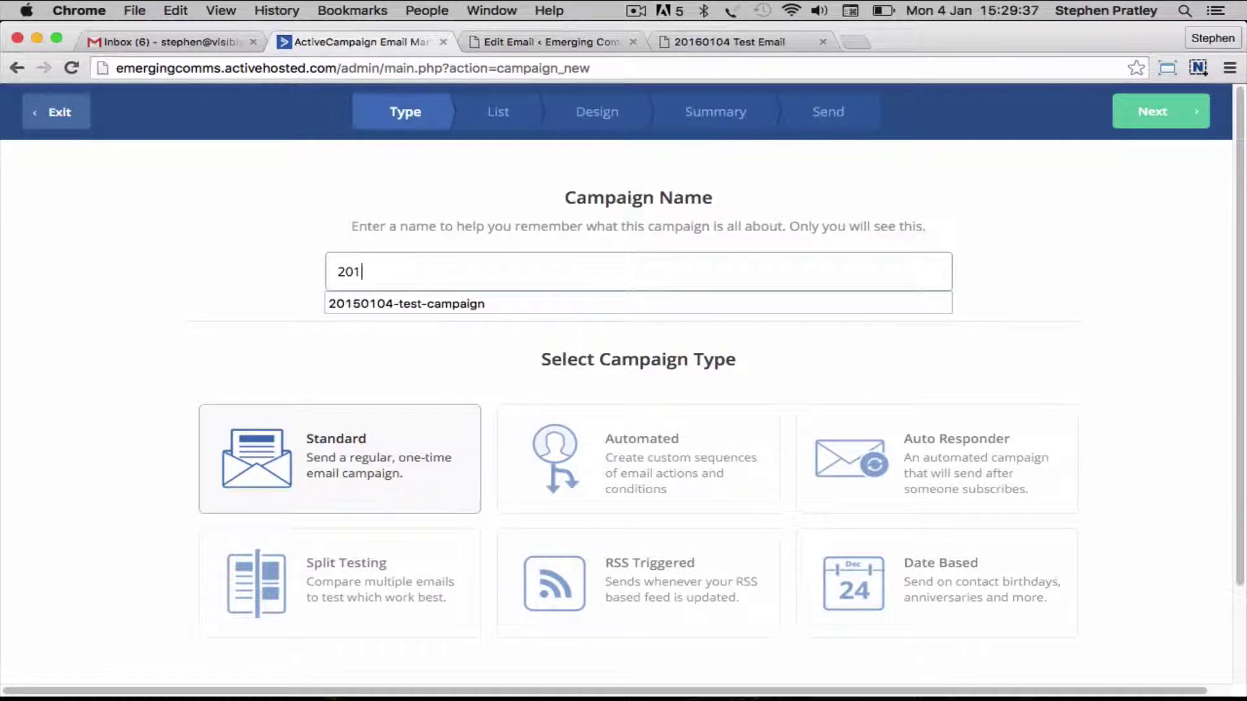
type("6")
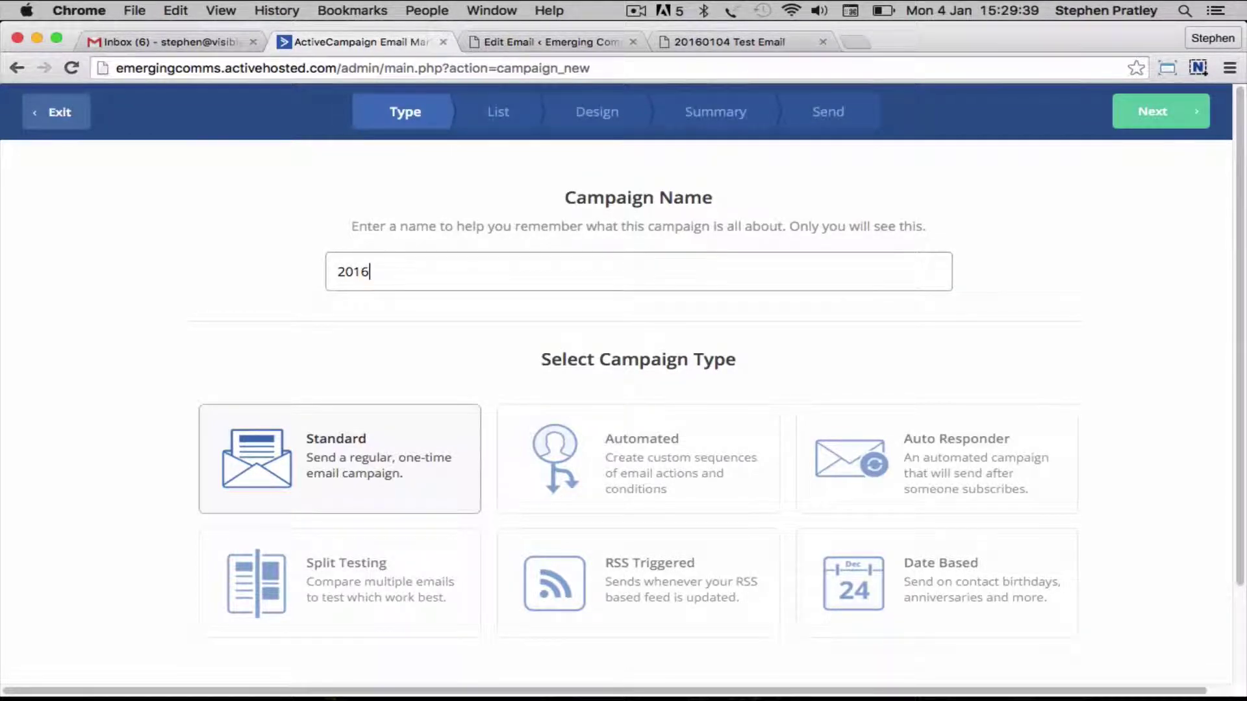
type("0104 Test Campaign")
Send the campaign to the Test List and pick a blank Custom HTML template built from scratch
left_click(1156, 112)
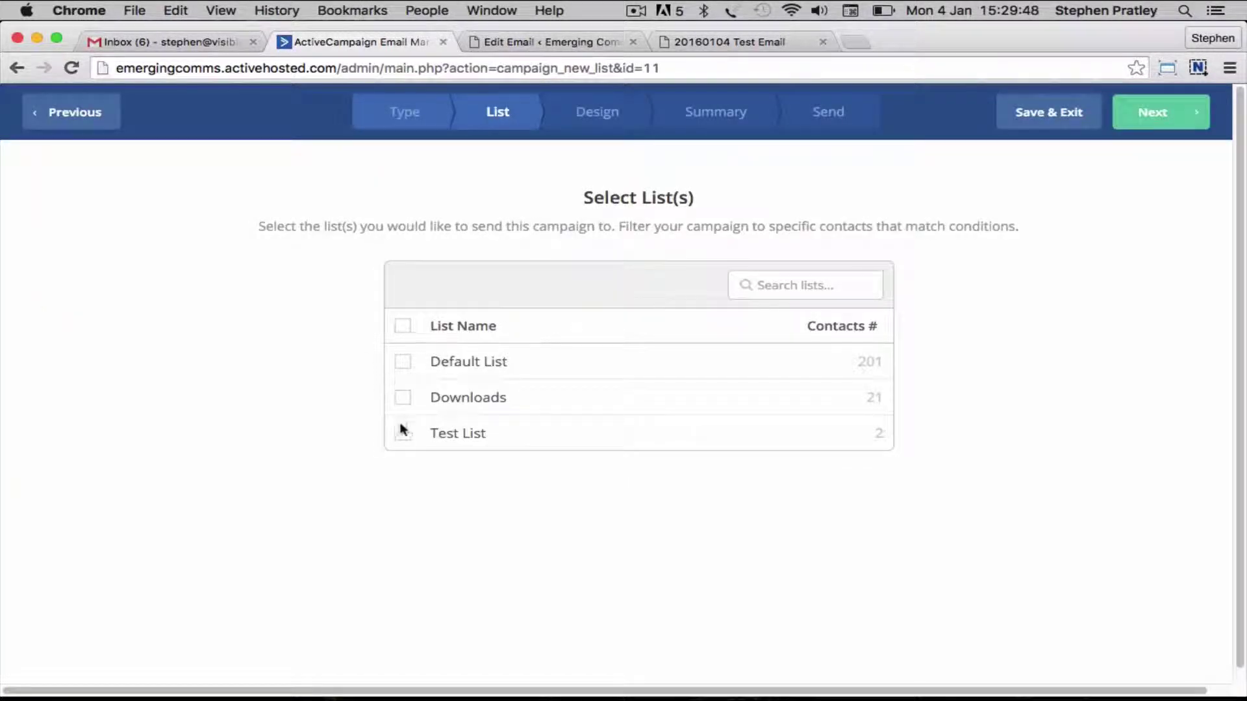
left_click(402, 433)
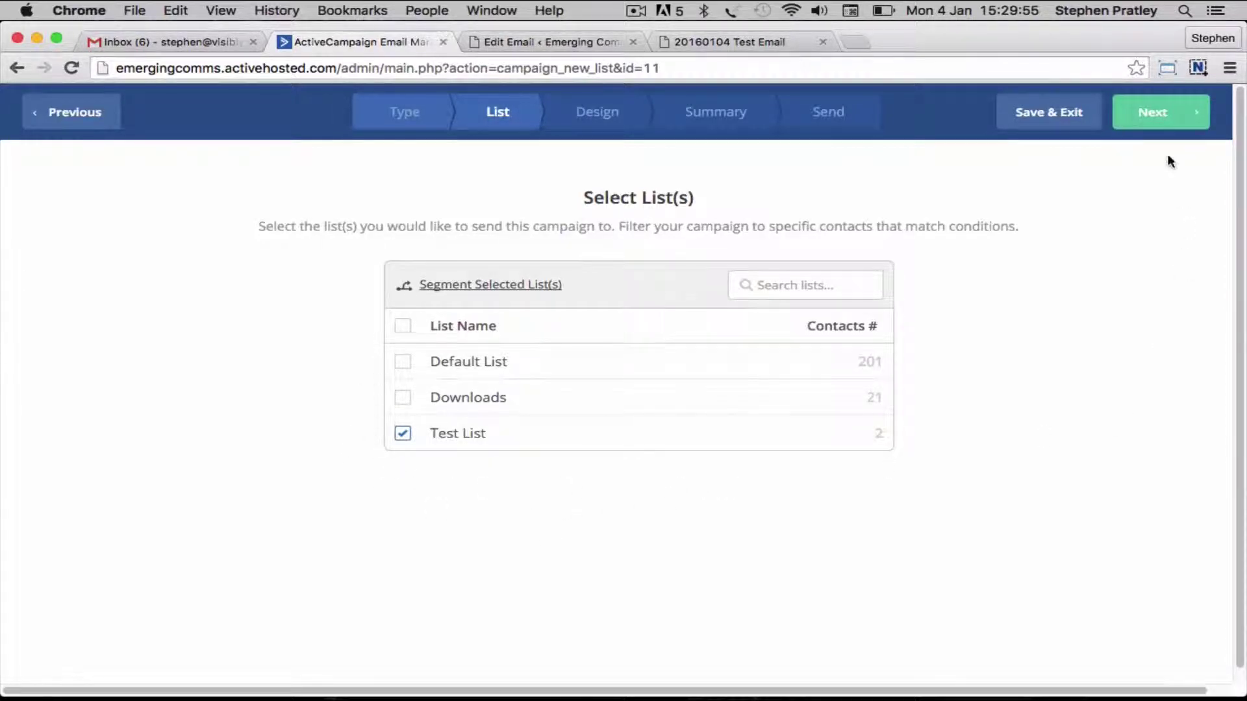
left_click(1149, 115)
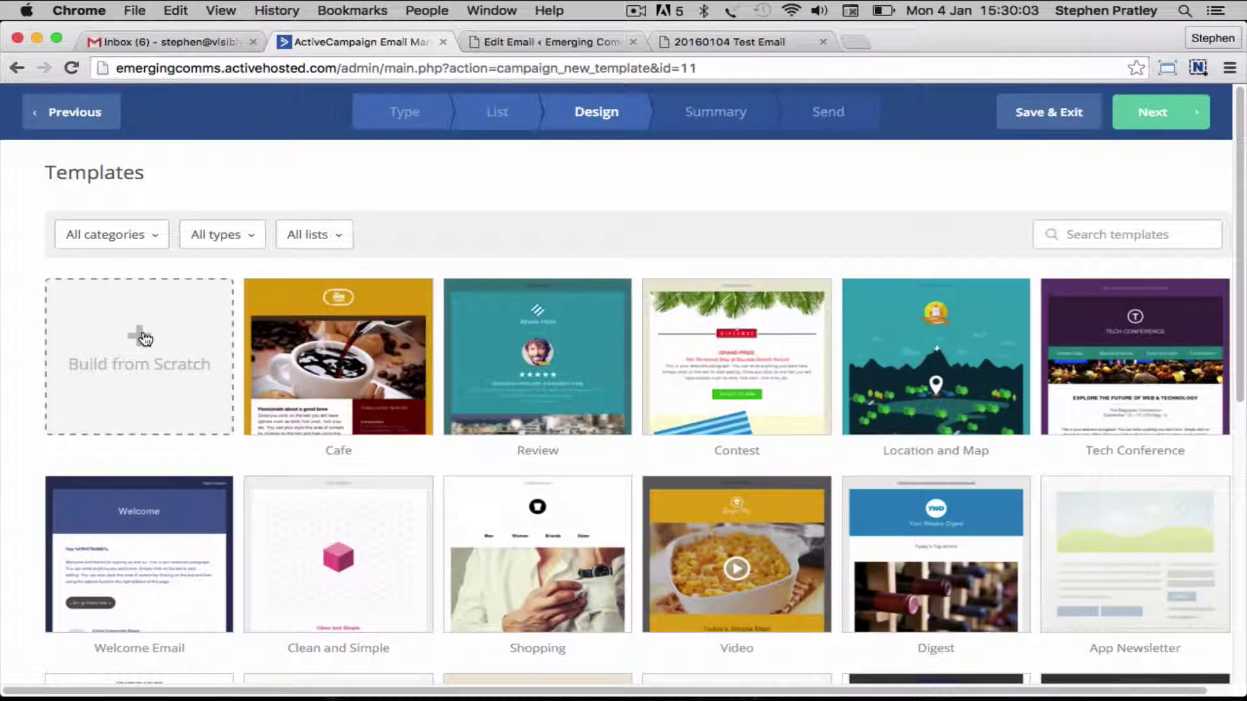
left_click(144, 338)
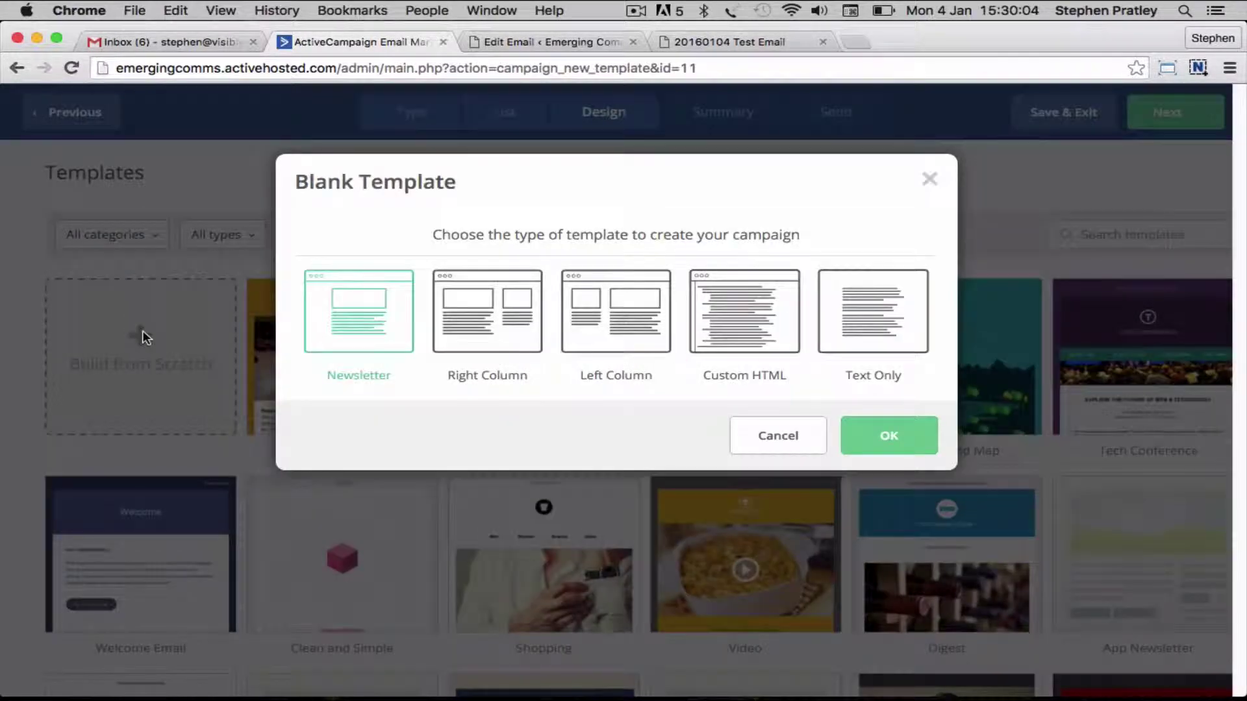
left_click(732, 318)
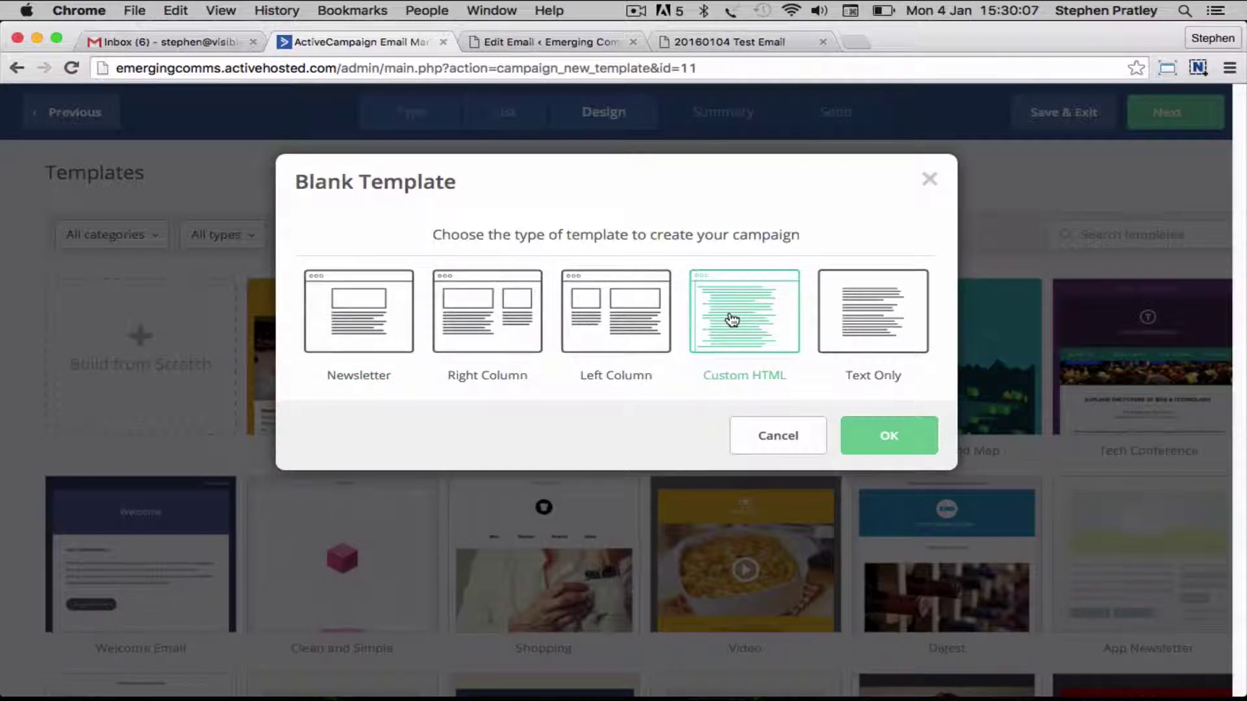
Confirm Custom HTML and set the subject 'Chinese Marketing Localisation Workshop and Chinese New Year'
left_click(866, 432)
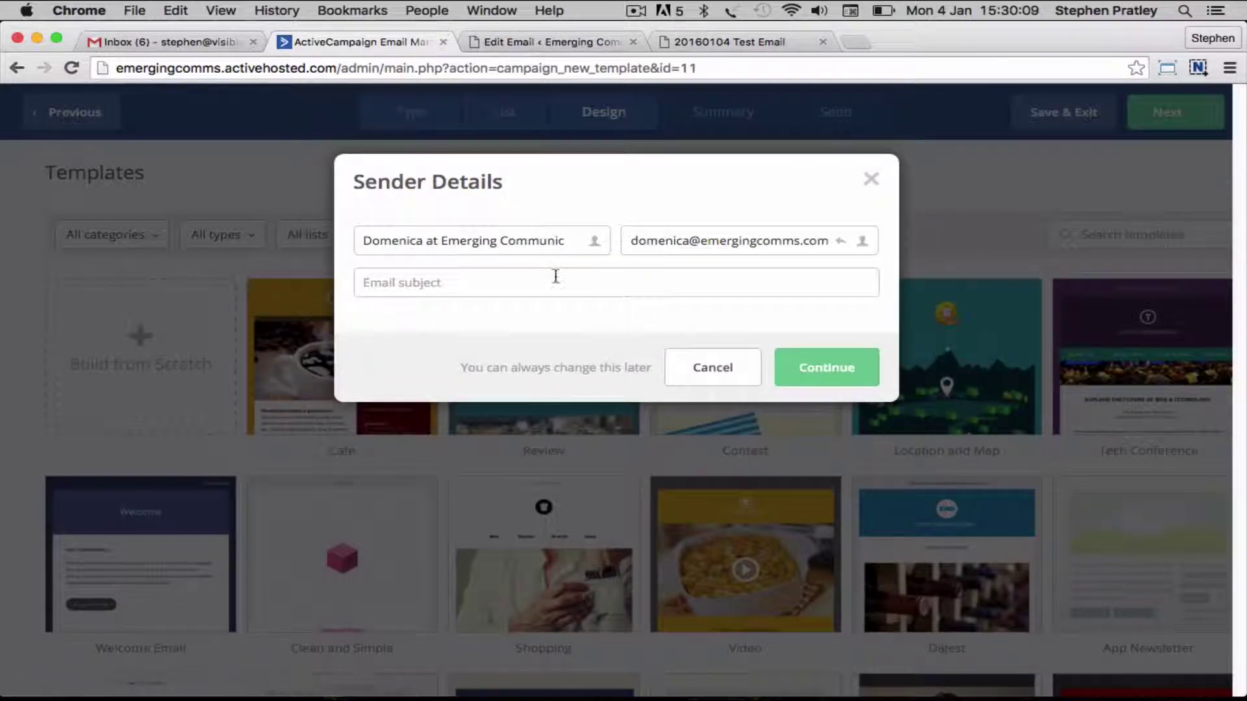
left_click(517, 286)
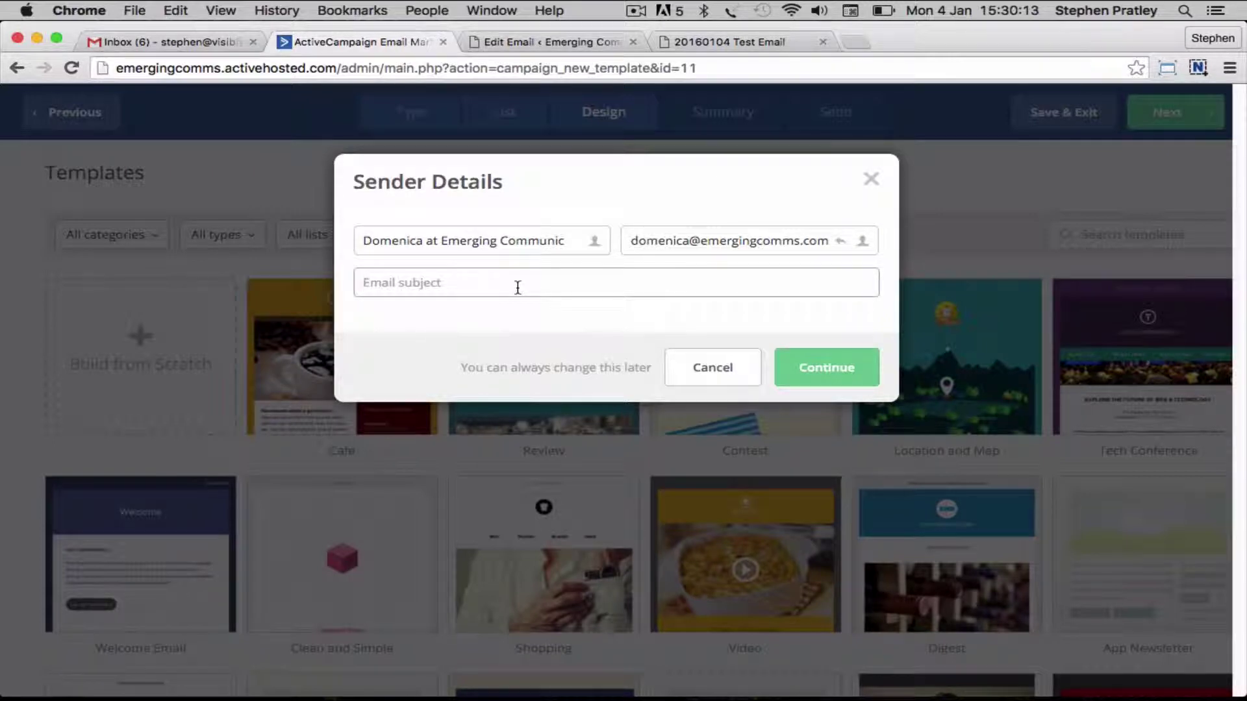
type("Chinese Marketing Lo")
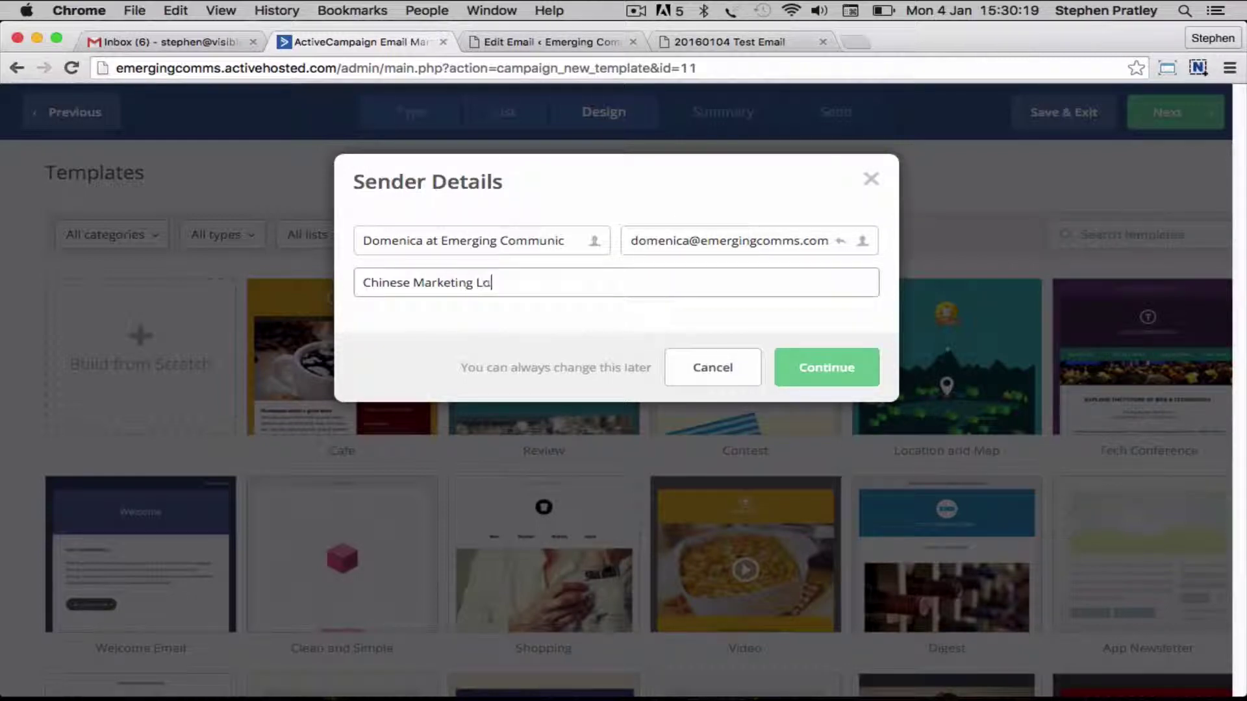
type("calisation Worksh")
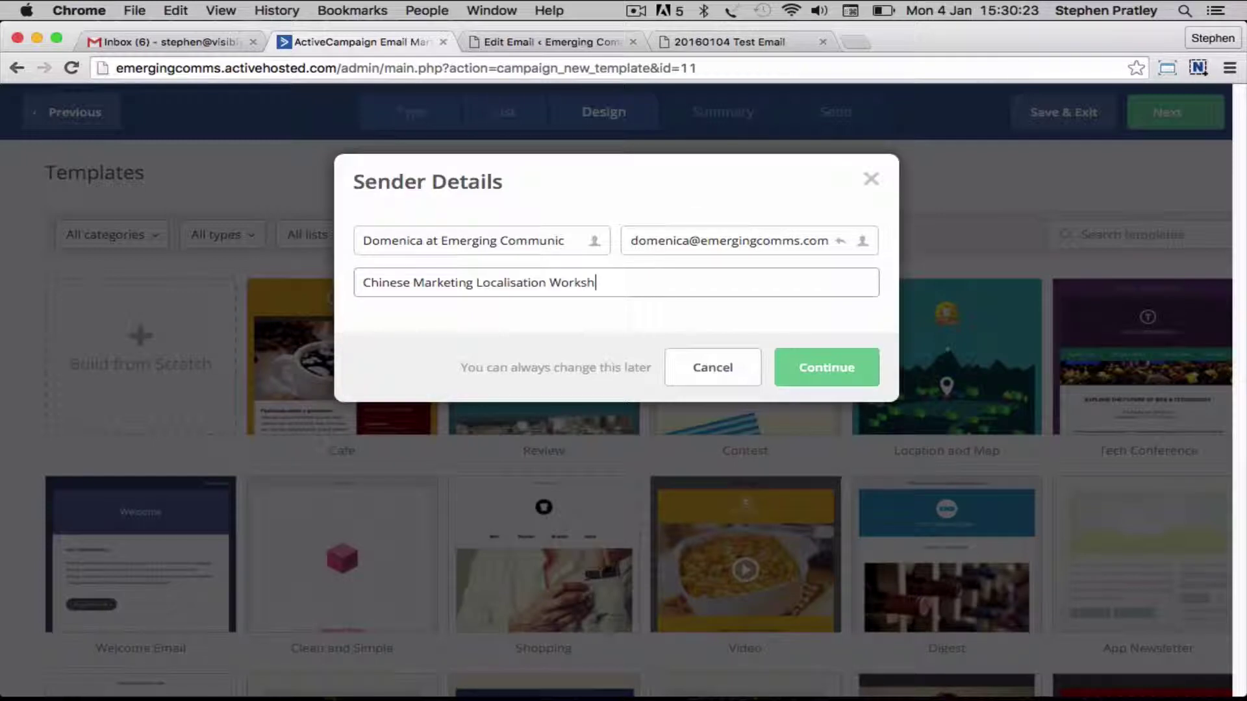
type("op and Chinese New")
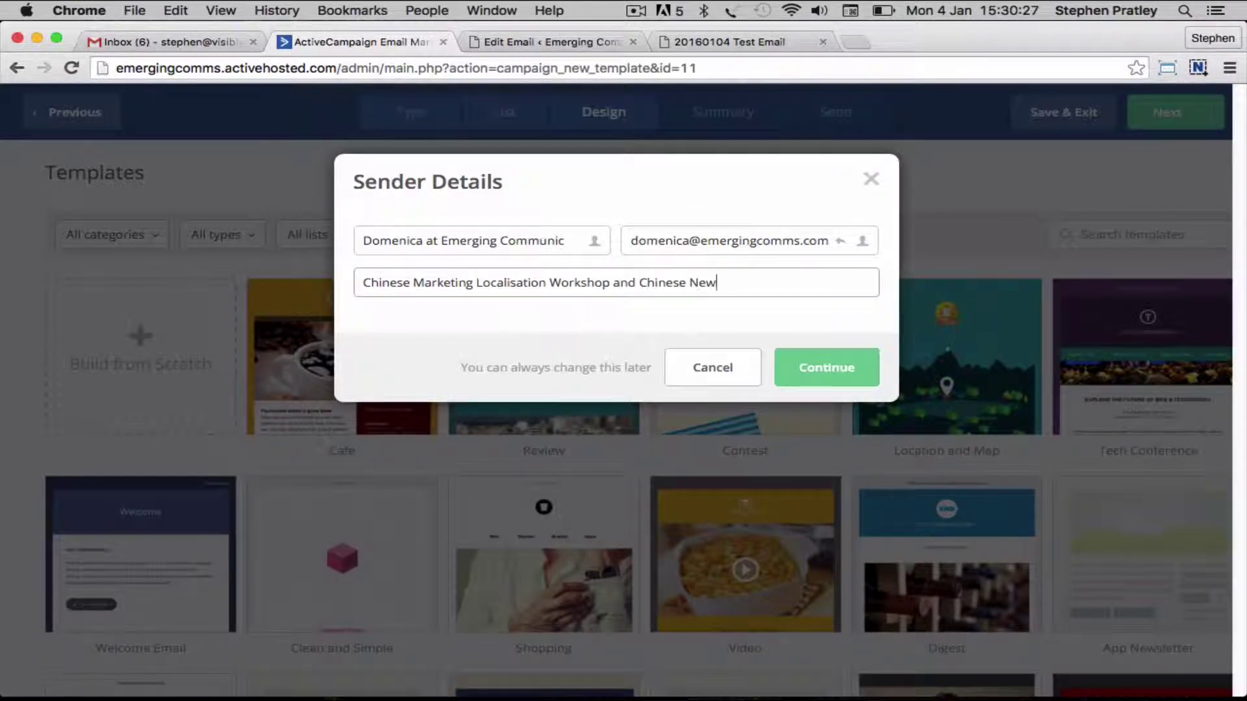
type(" Yea")
key("BackSpace")
type("ear")
left_click(816, 364)
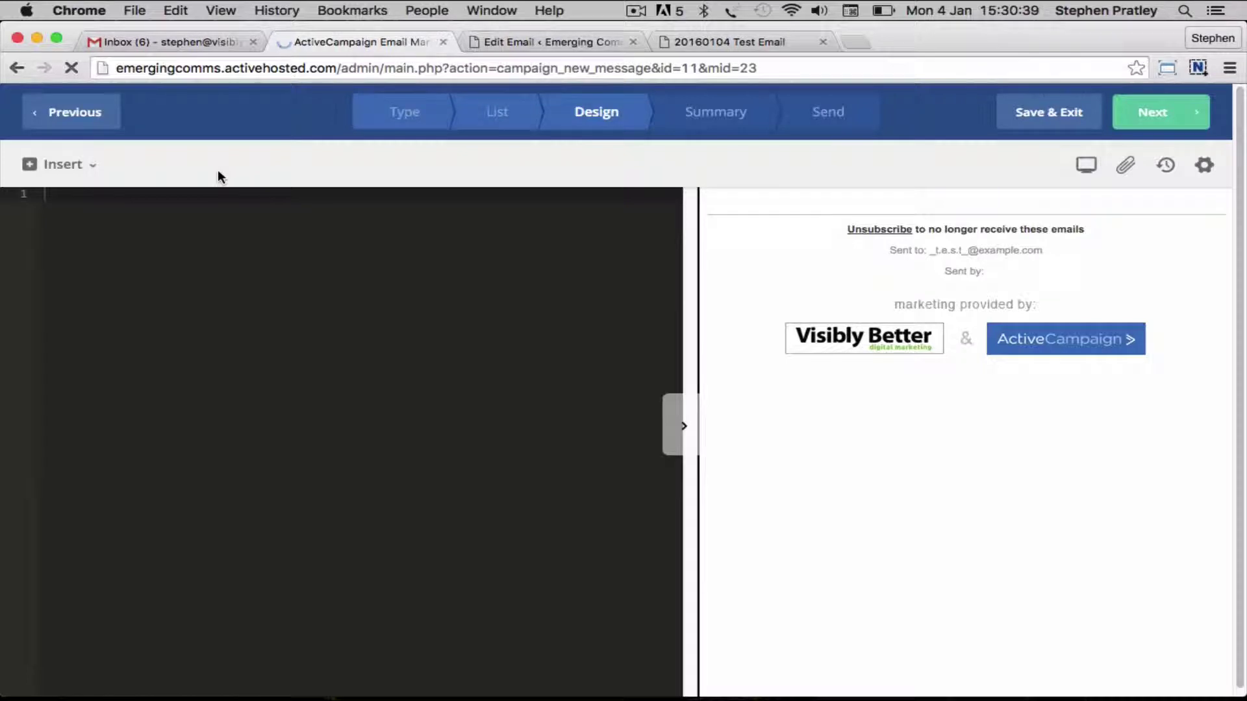
Reload the 20160104 Test Email page without ?preview=true and copy its public address
left_click(707, 42)
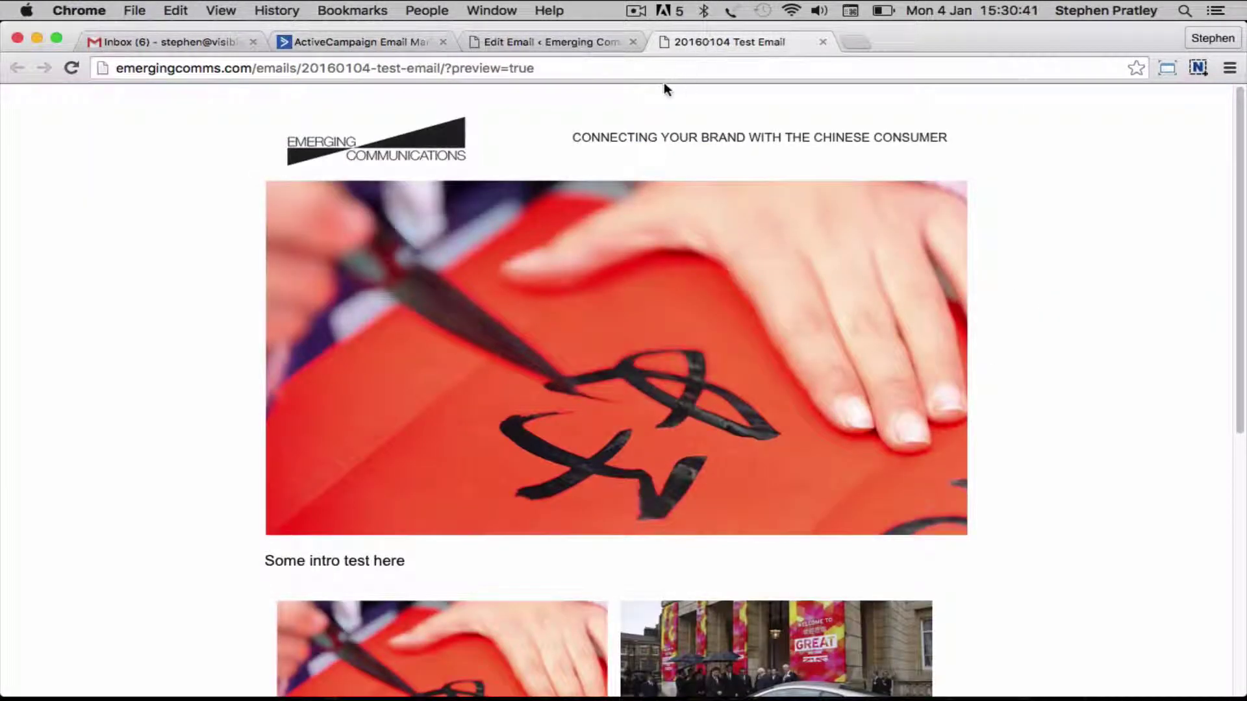
left_click(551, 69)
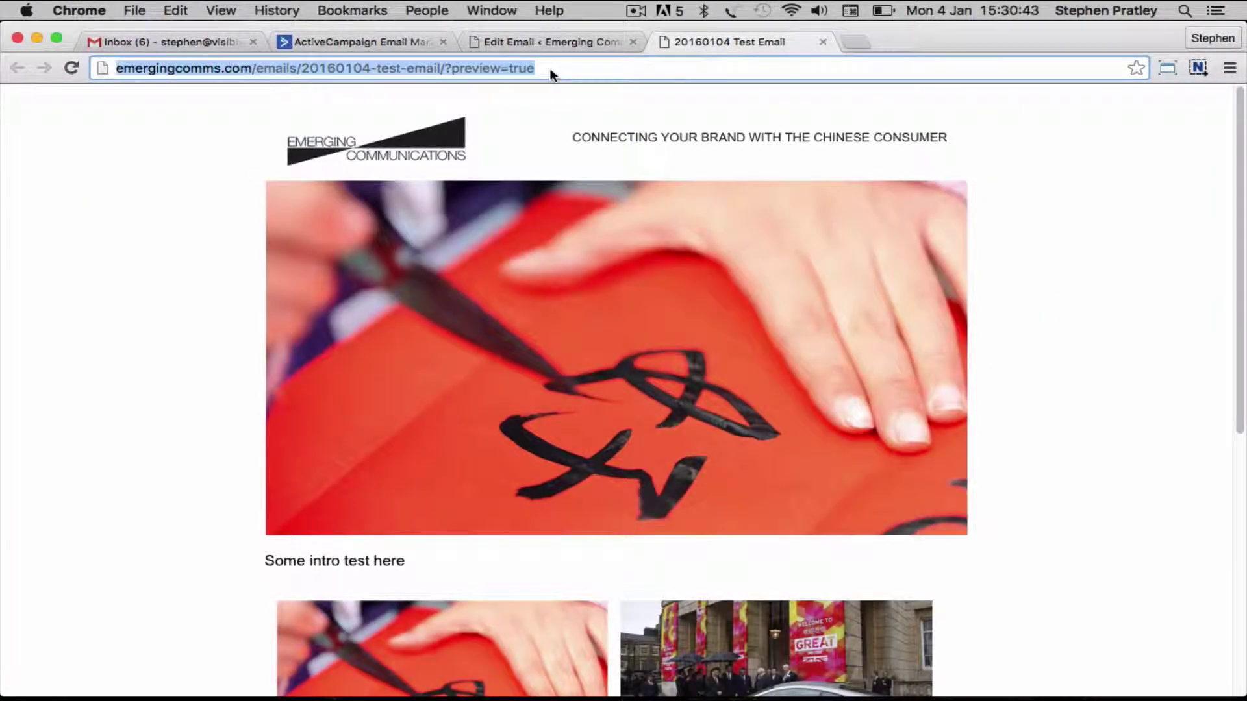
left_click(462, 77)
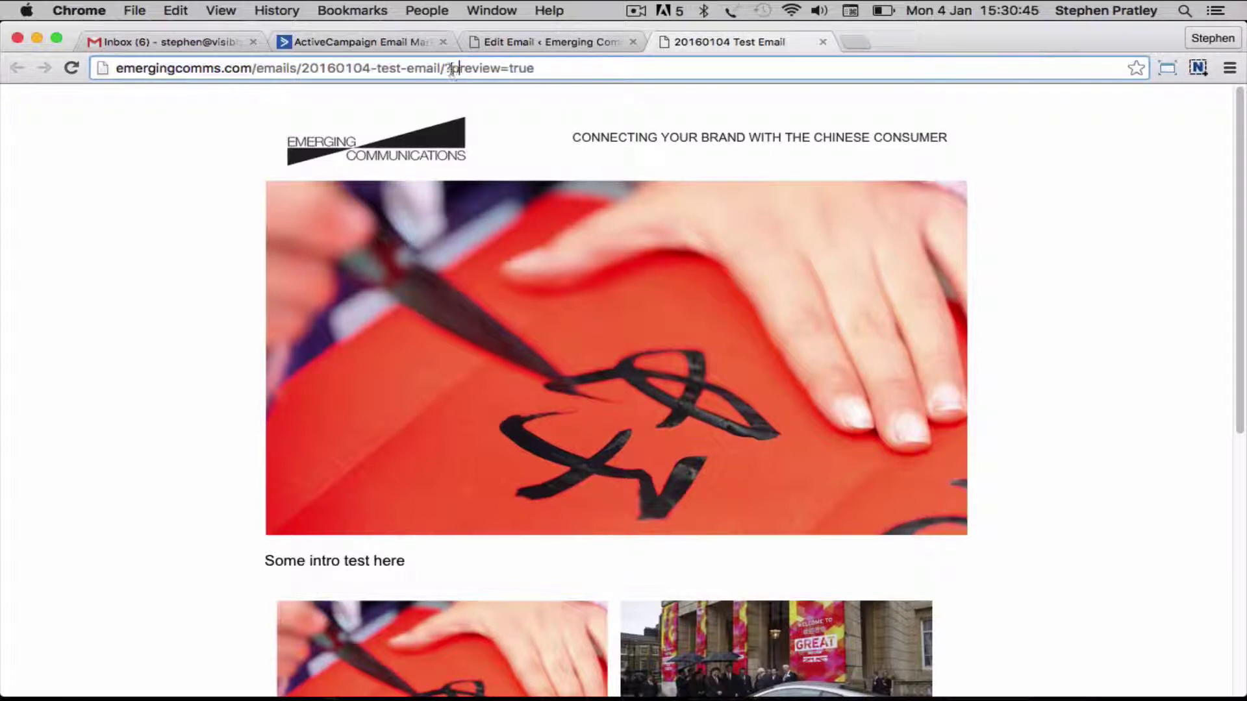
left_click_drag(446, 69, 537, 69)
key("BackSpace")
key("Return")
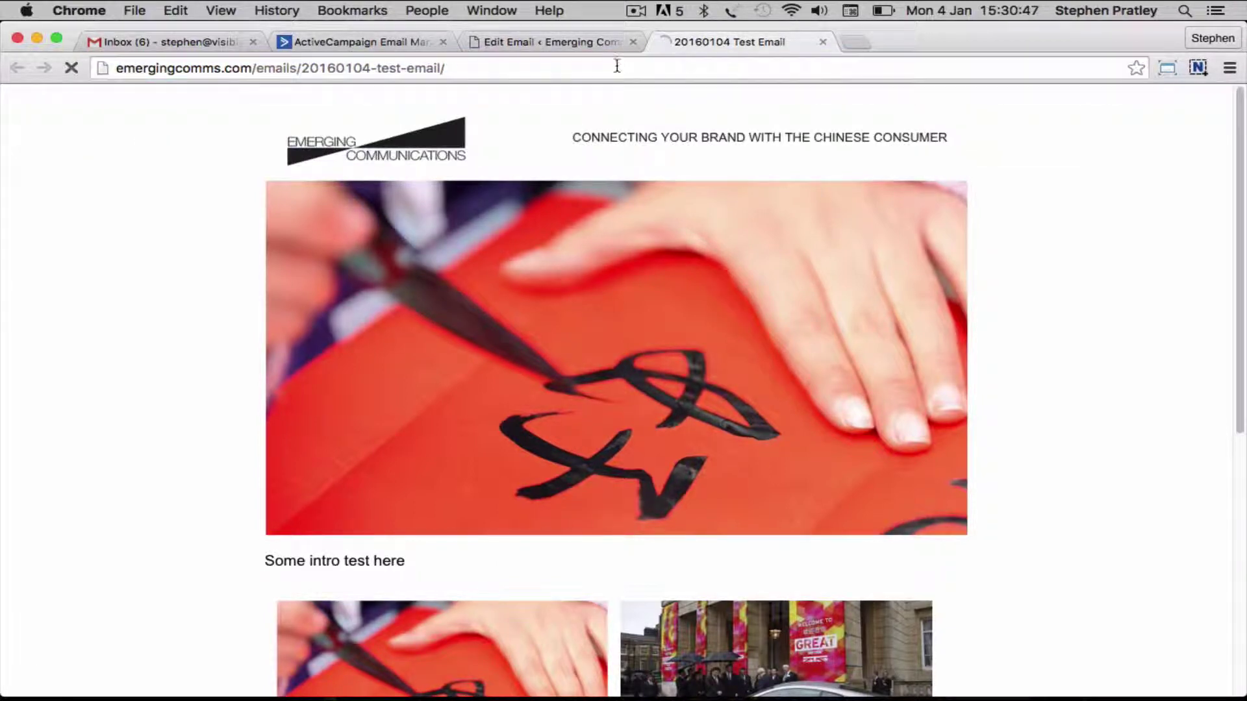
left_click(607, 66)
key("super+c")
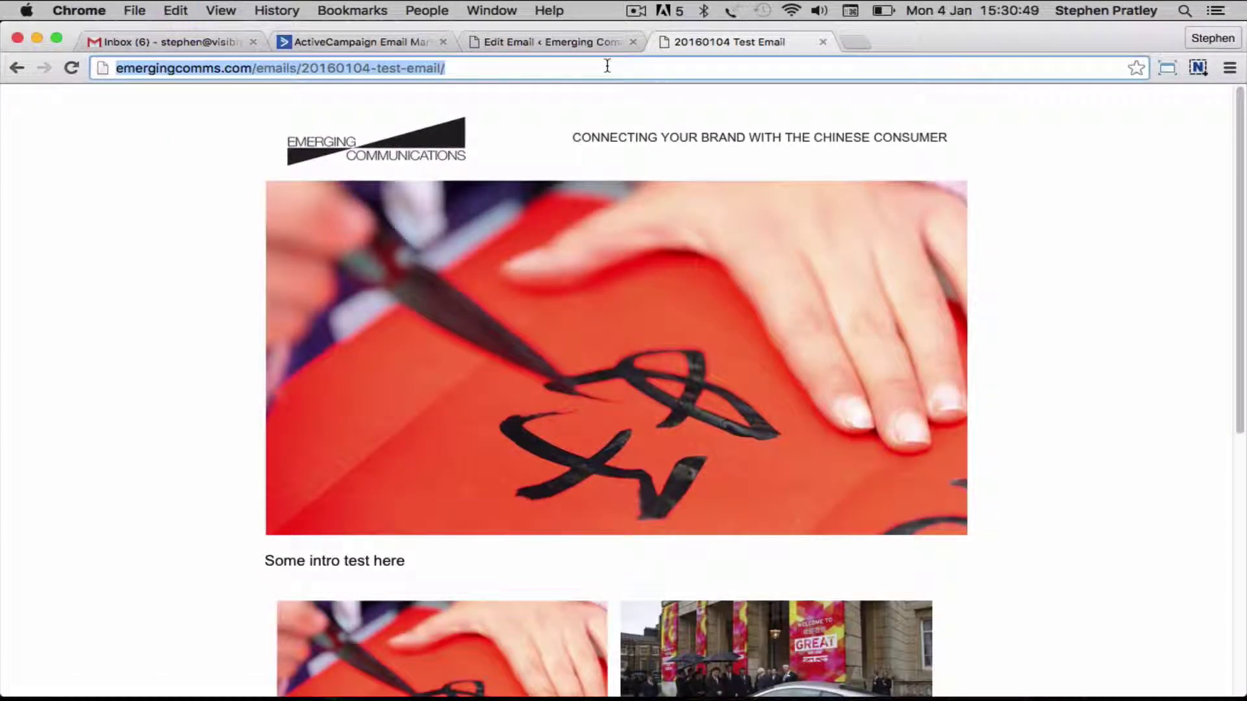
left_click(374, 45)
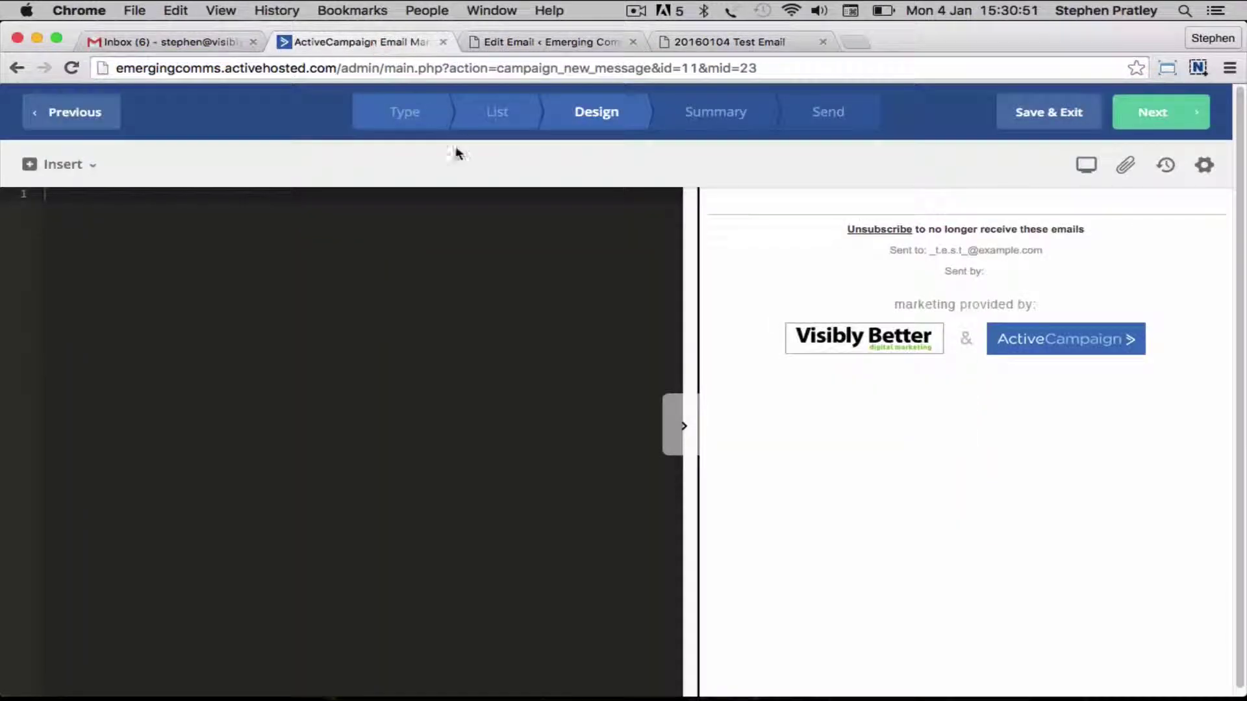
left_click(72, 170)
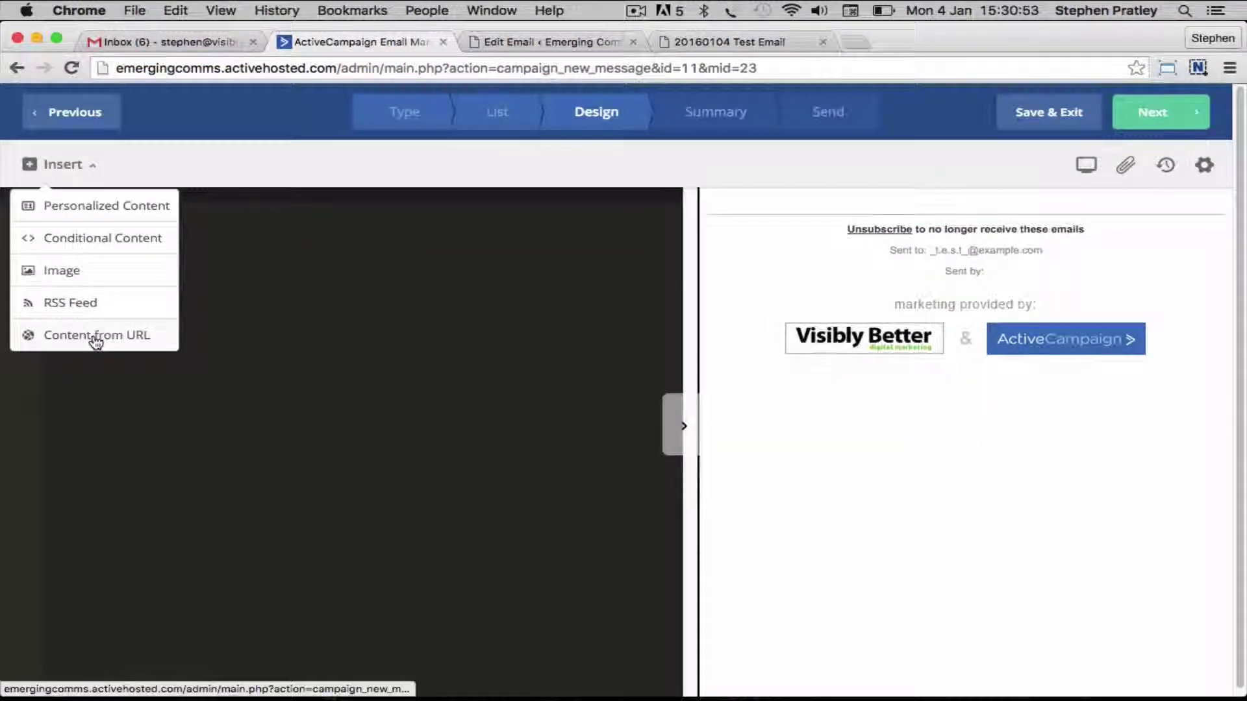
left_click(94, 334)
left_click_drag(418, 258, 265, 245)
key("super+v")
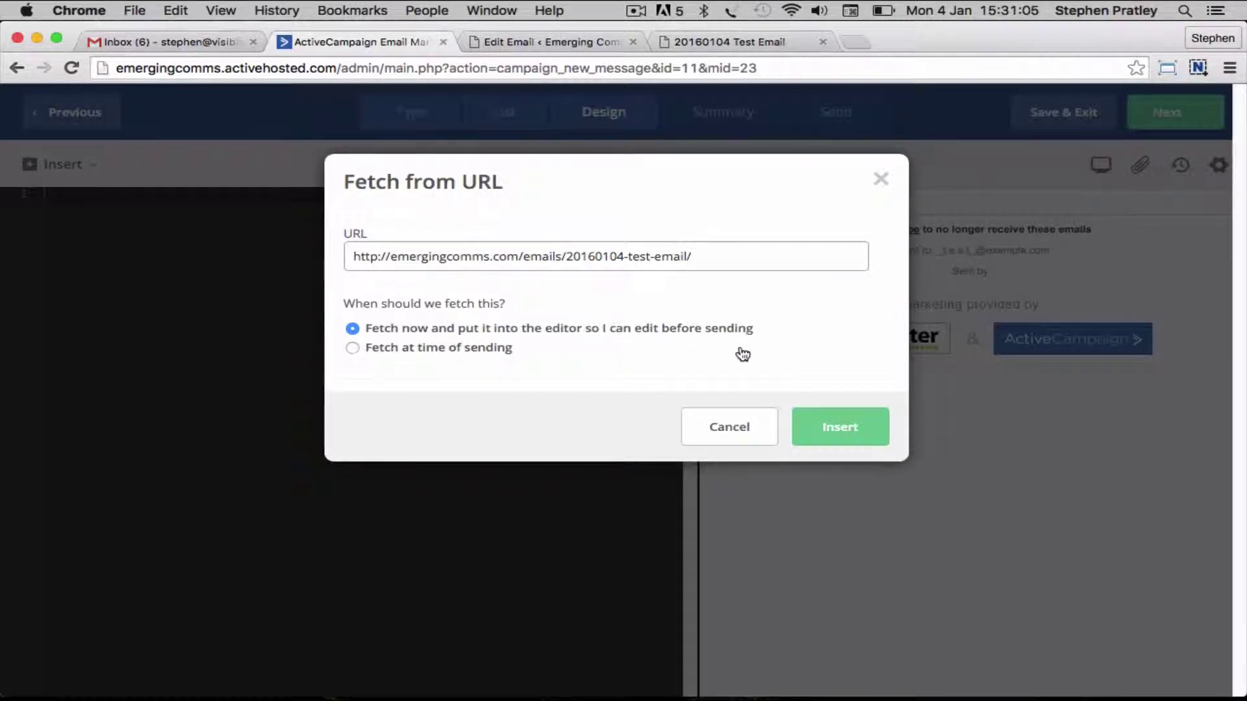
left_click(841, 430)
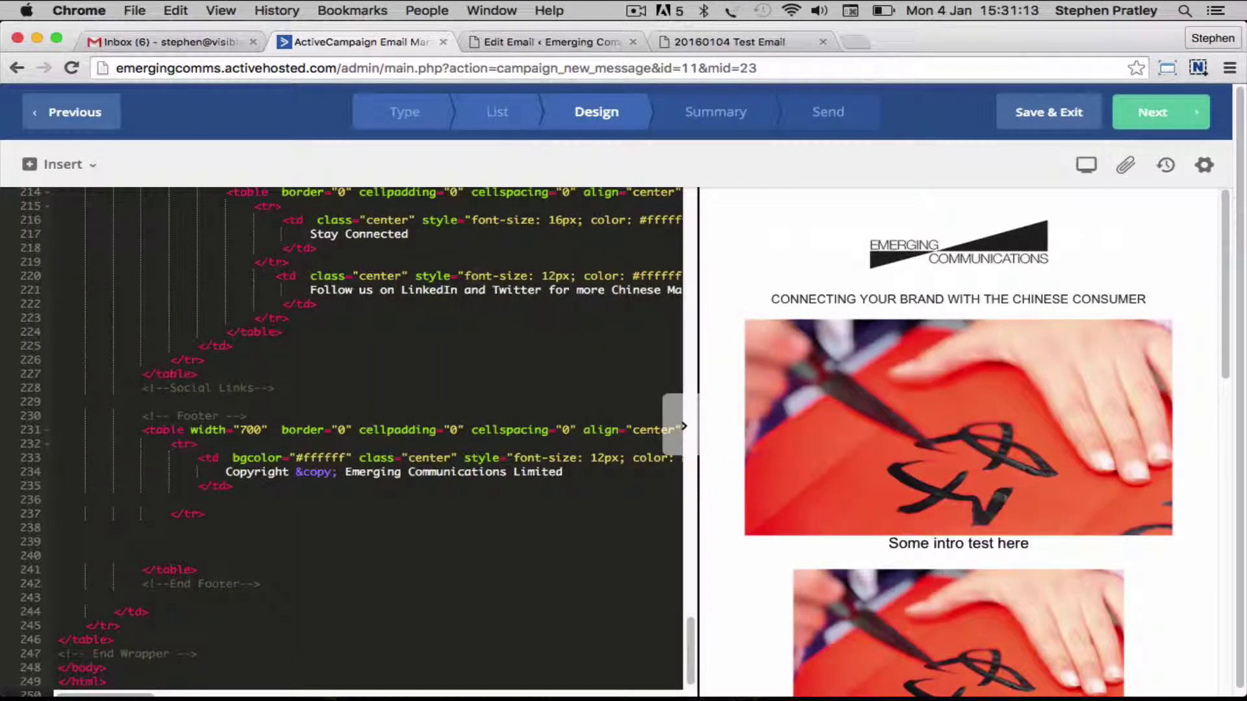
Check the fetched Emerging Communications email in the widened preview, then continue to the summary
left_click_drag(695, 357, 389, 364)
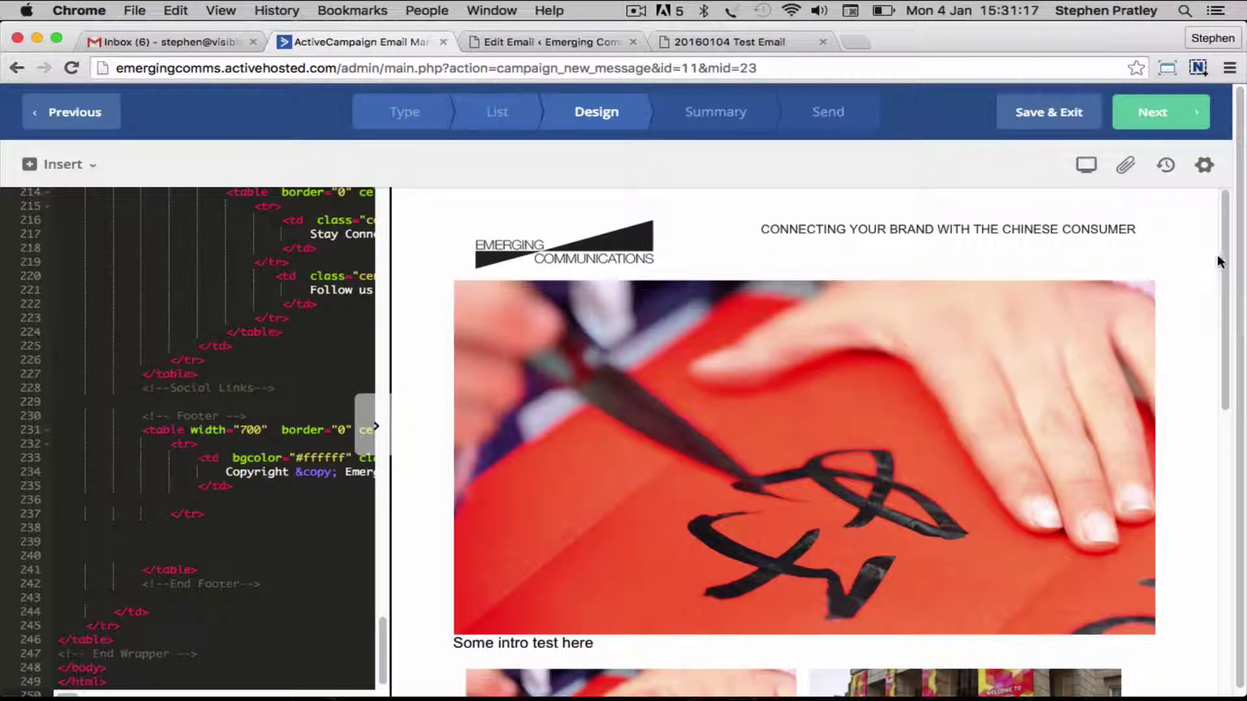
left_click_drag(1225, 270, 1228, 205)
left_click_drag(392, 317, 721, 336)
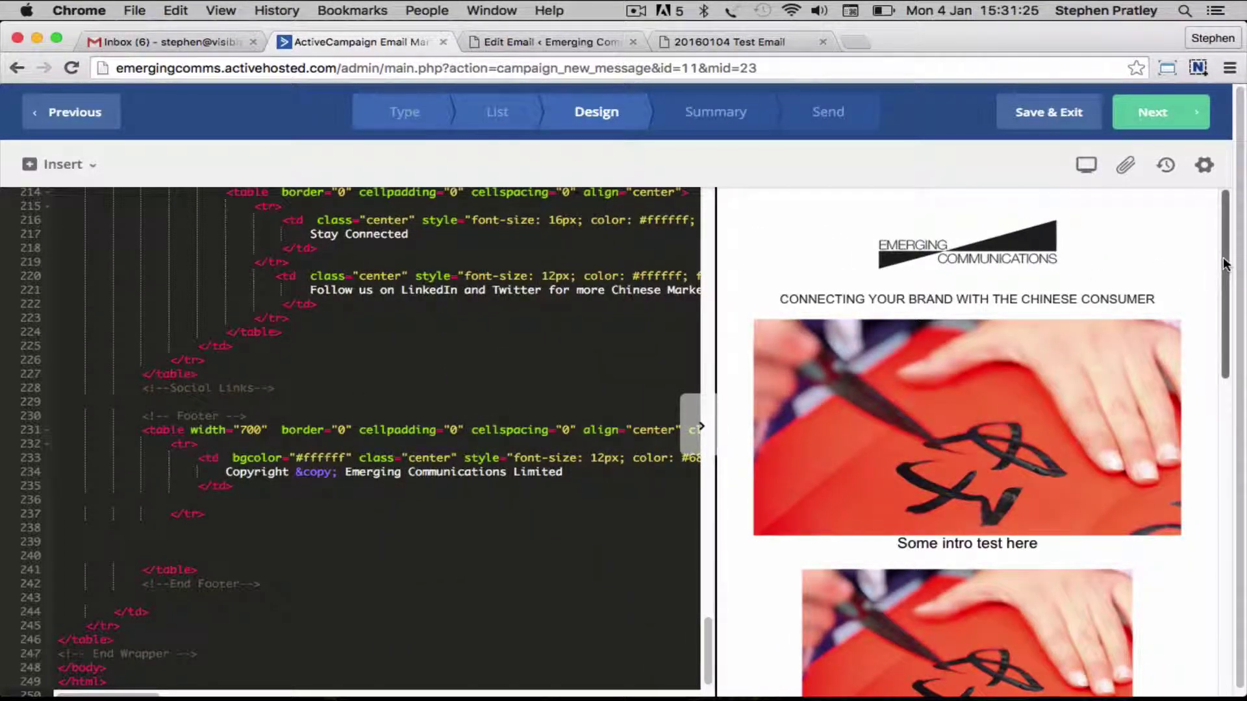
left_click_drag(1225, 263, 1245, 650)
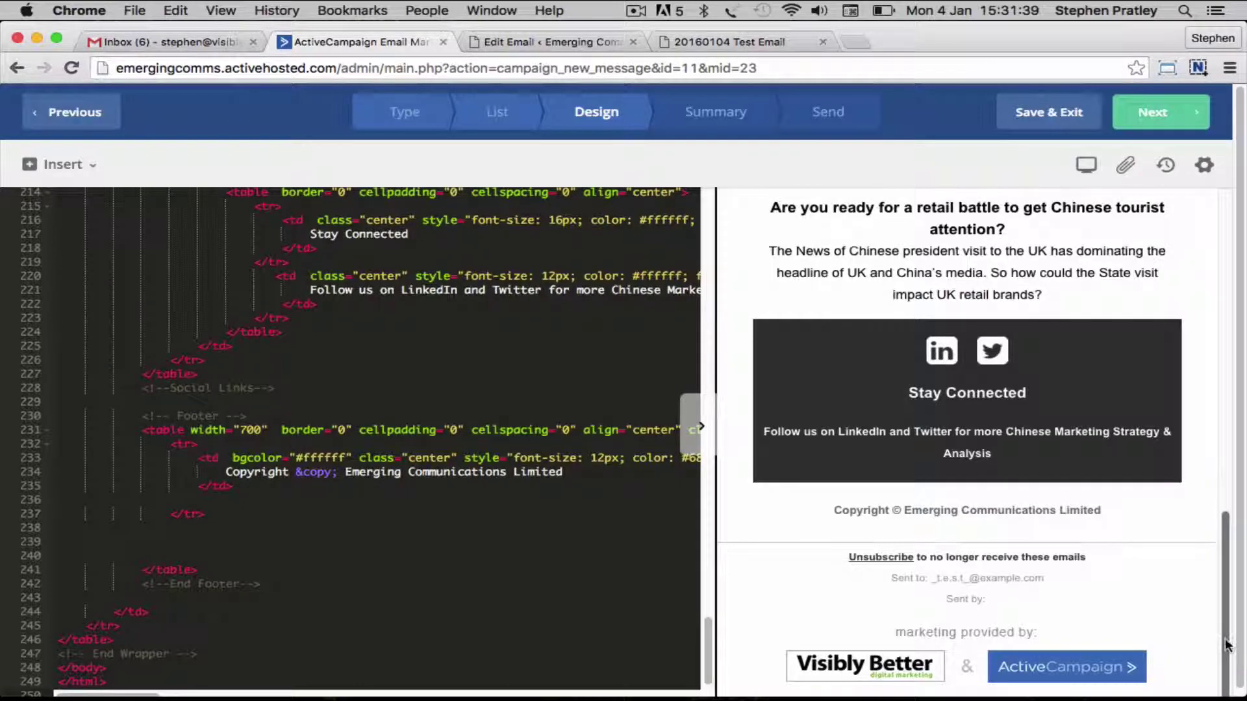
left_click_drag(1229, 649, 1226, 189)
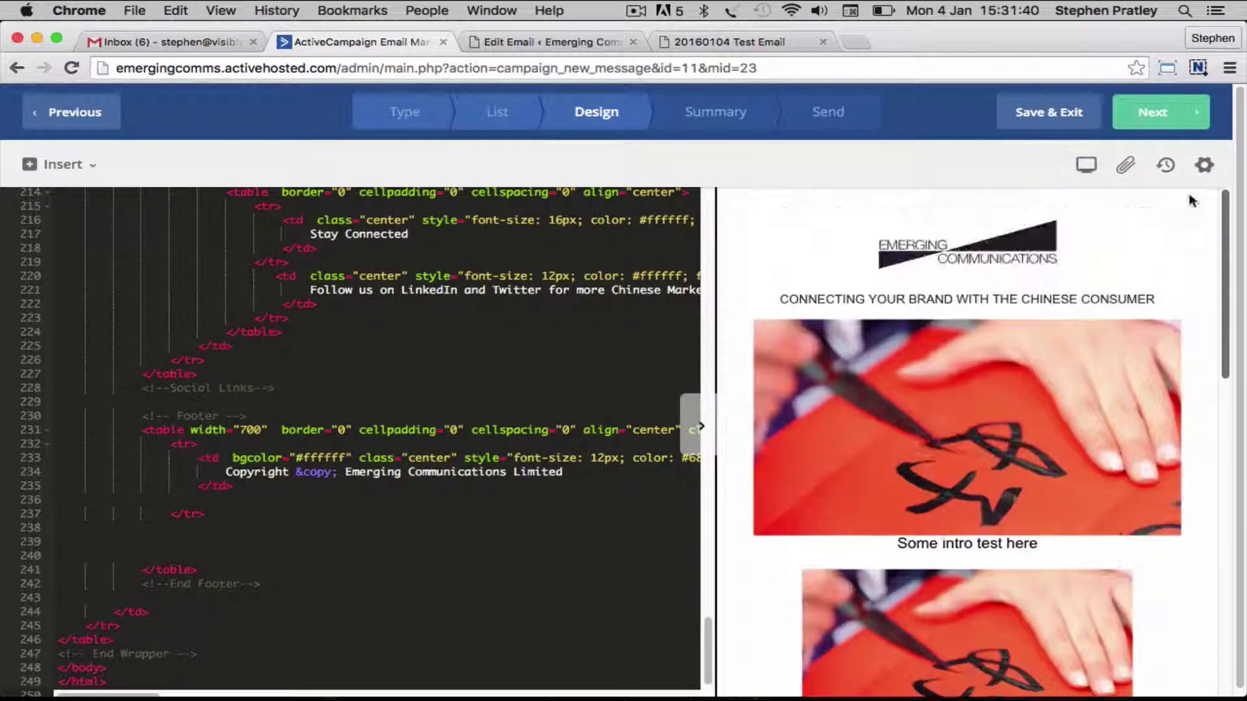
left_click(1152, 114)
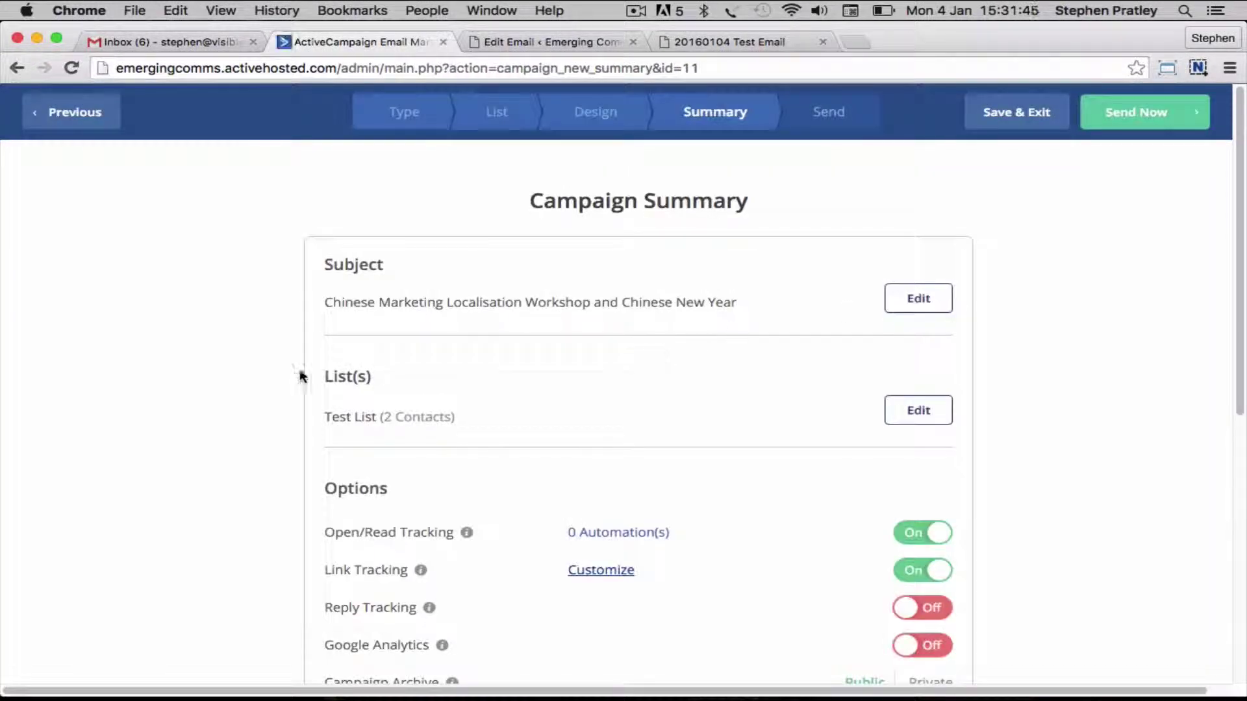
Replace the test recipient with your own e-mail address and send a test copy
scroll(225, 346, "down", 7)
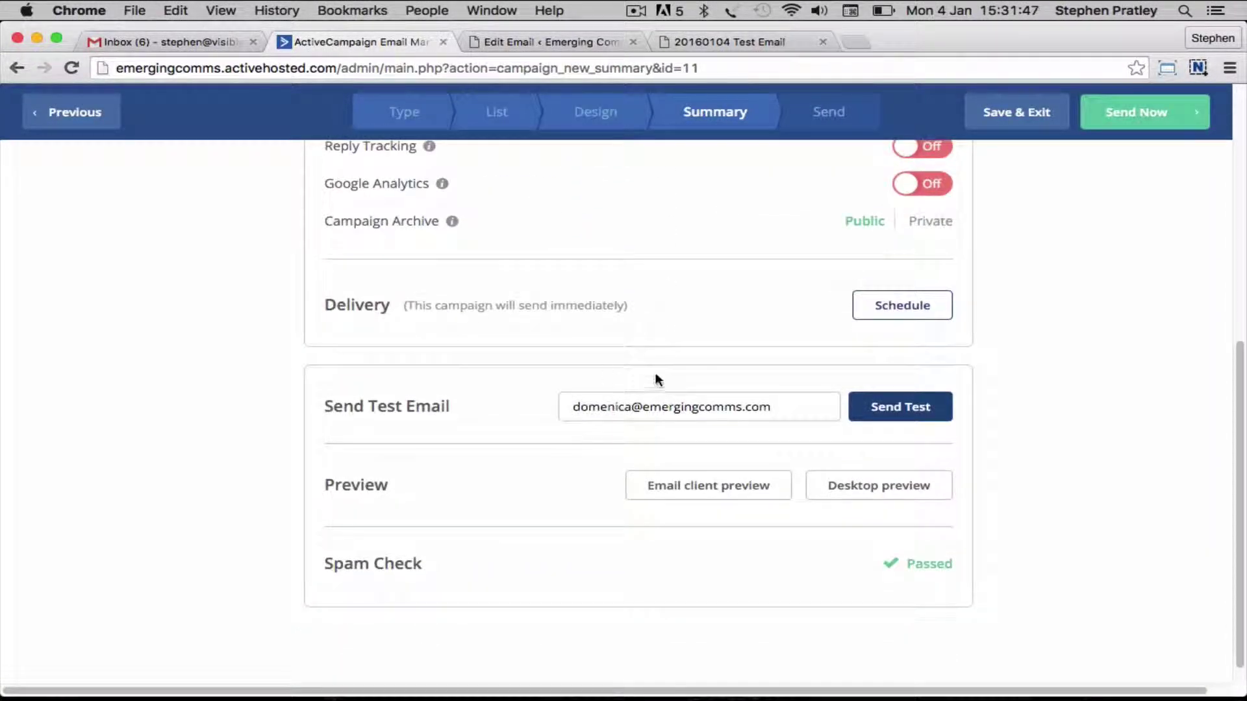
left_click_drag(773, 410, 455, 372)
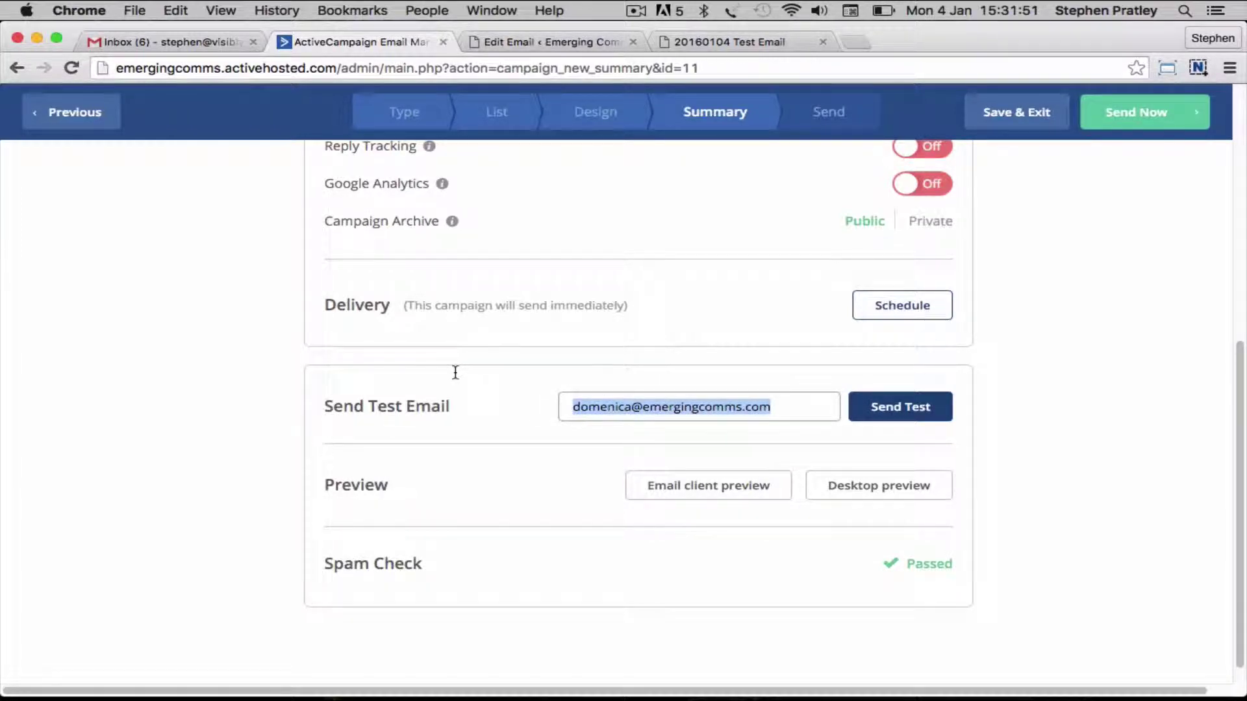
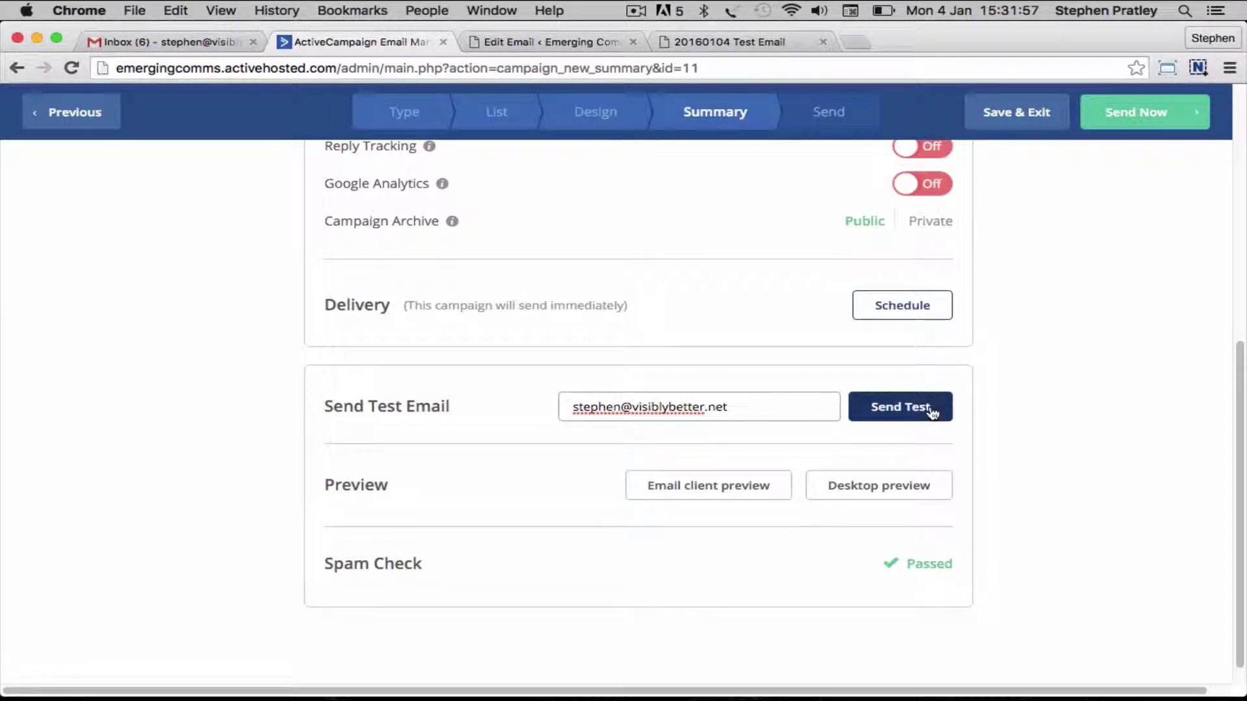
left_click(935, 408)
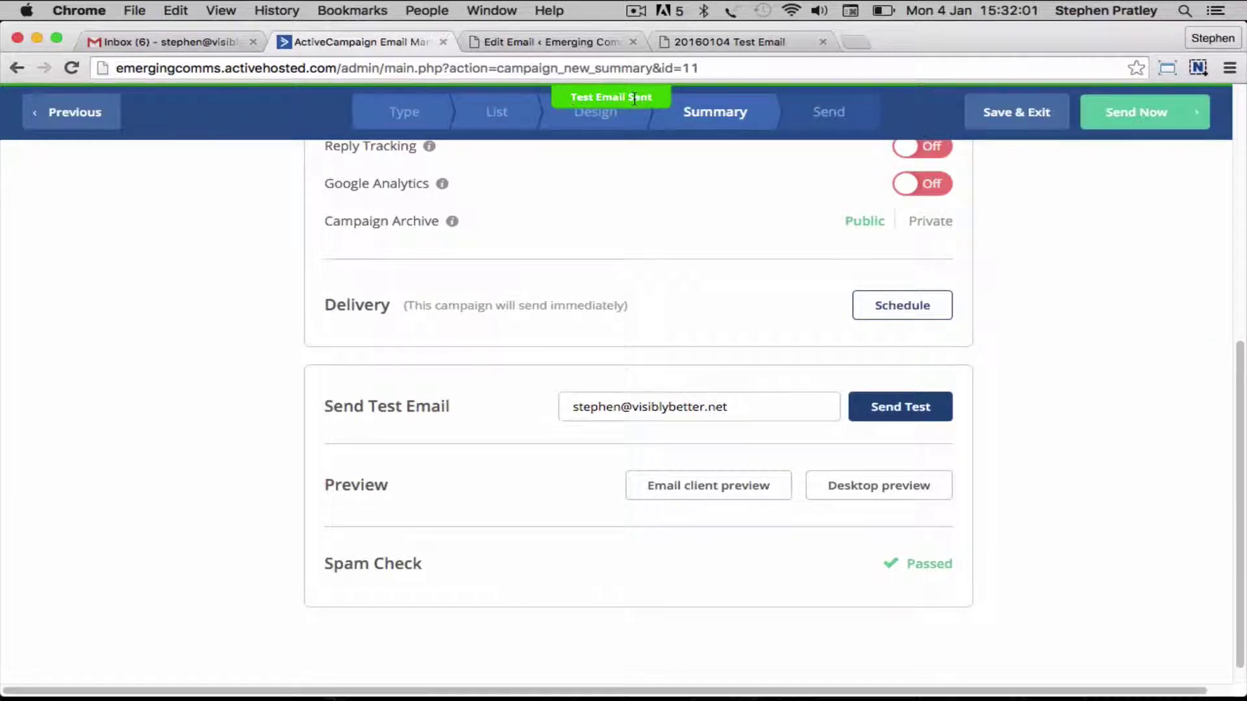
scroll(1162, 336, "up", 5)
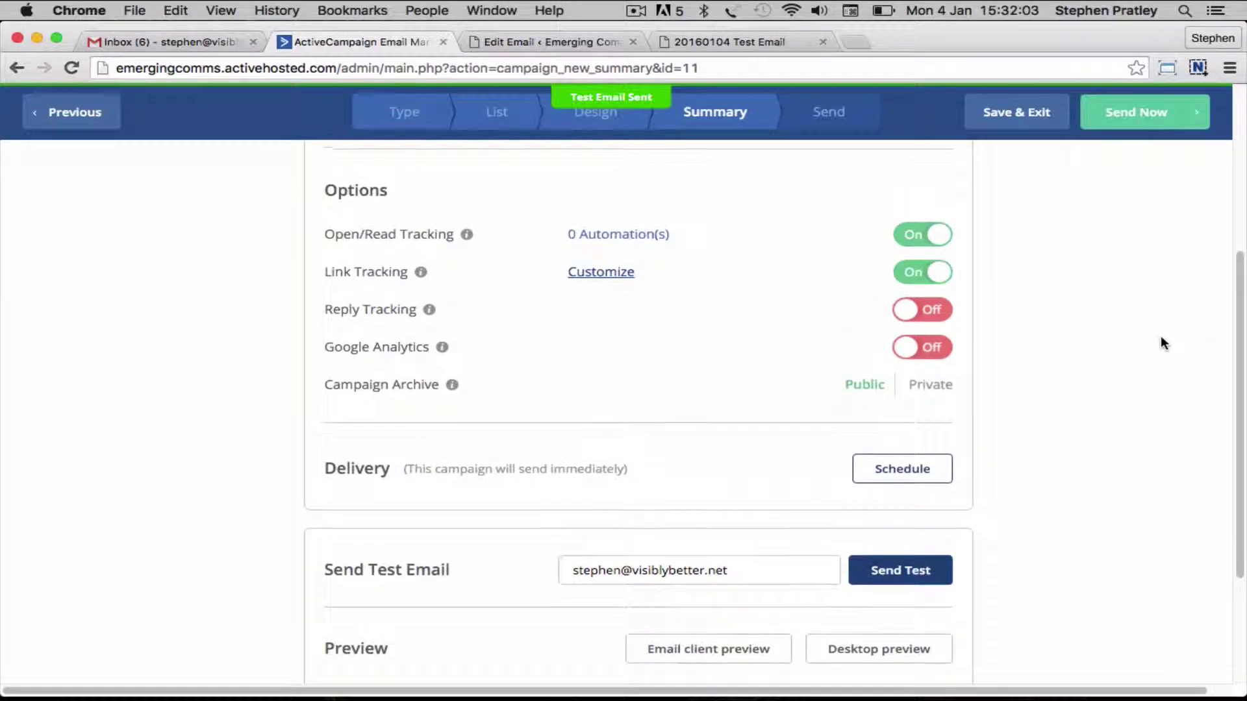
Turn on Google Analytics tracking using the campaign name '20160104 Test Campaign'
left_click(937, 357)
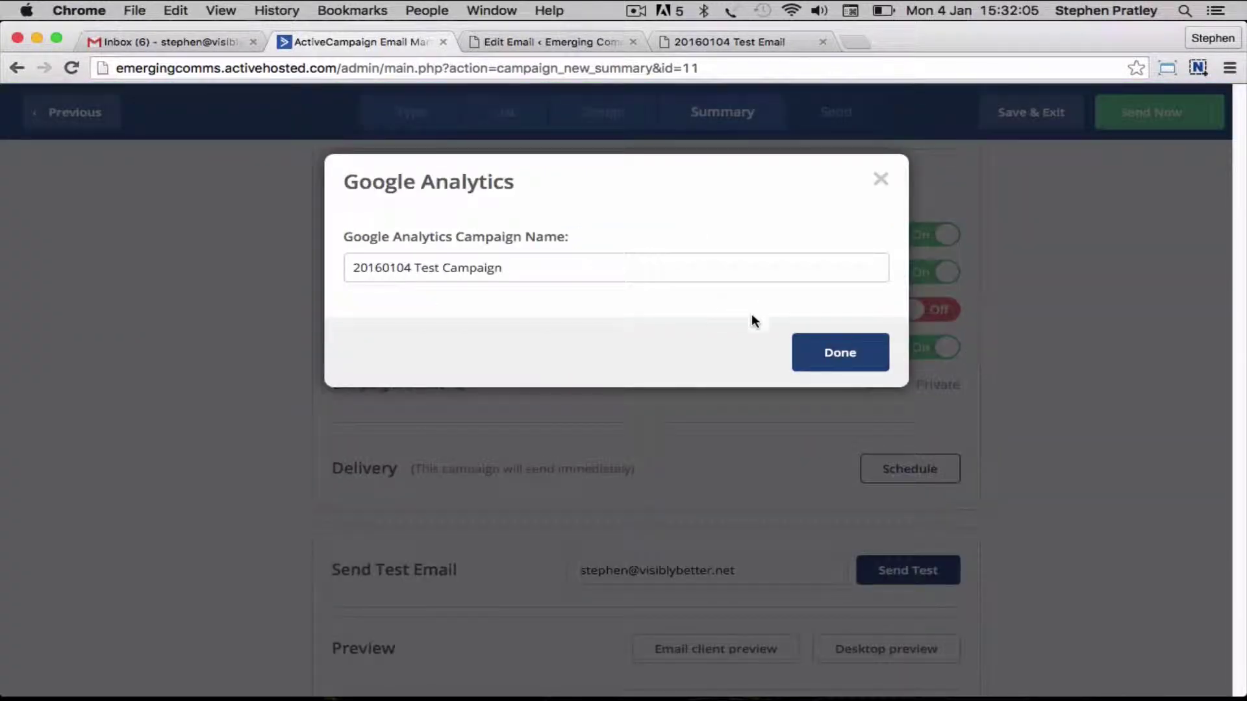
left_click(841, 354)
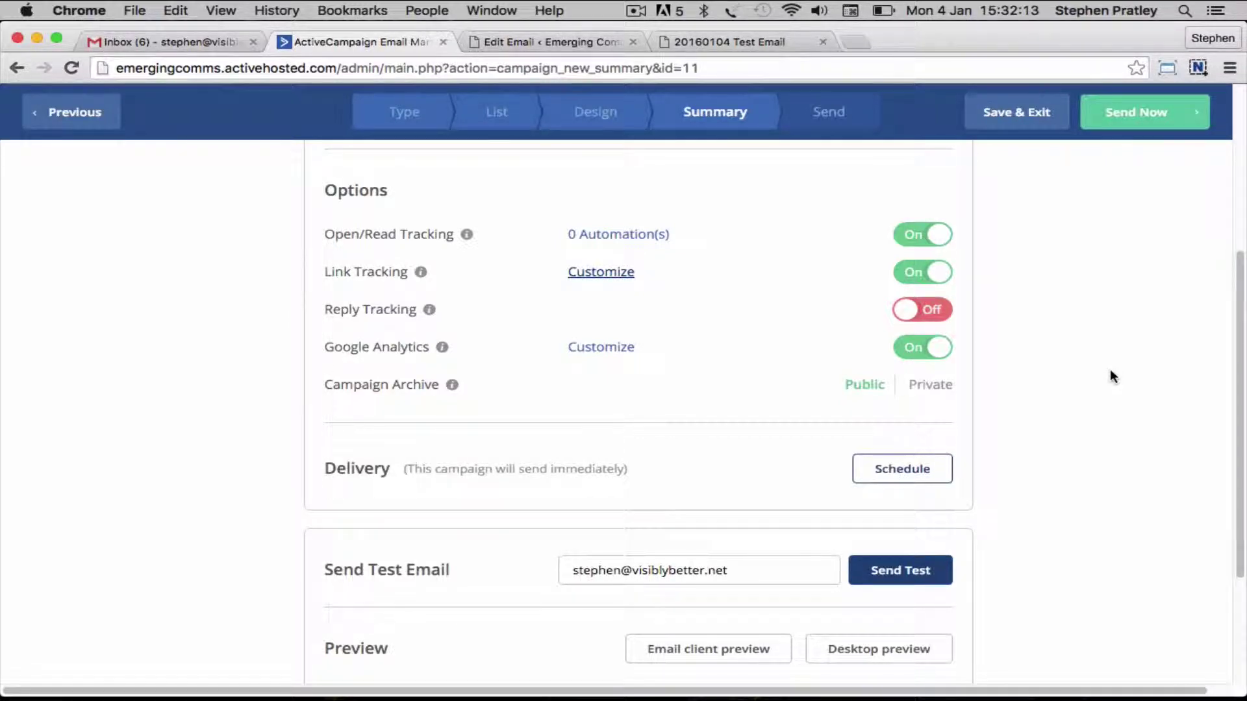
scroll(1110, 375, "down", 1)
scroll(1111, 376, "up", 3)
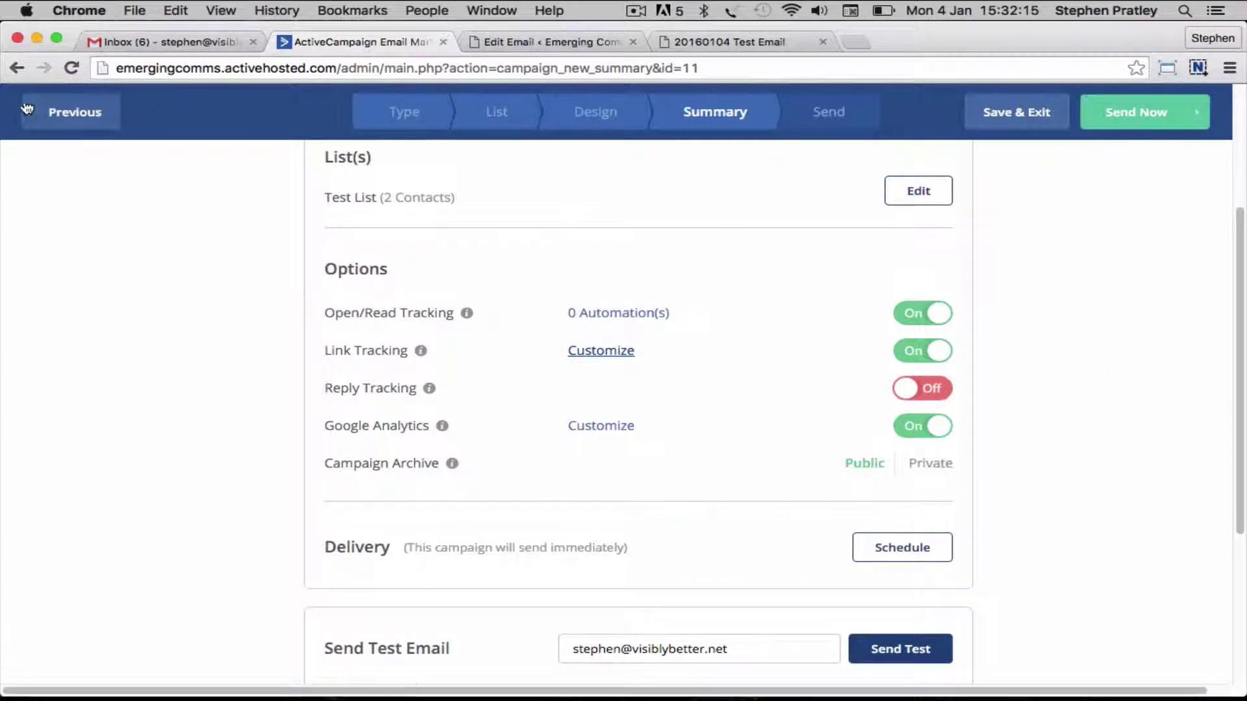
Open the newly arrived test email in the Gmail inbox
left_click(191, 44)
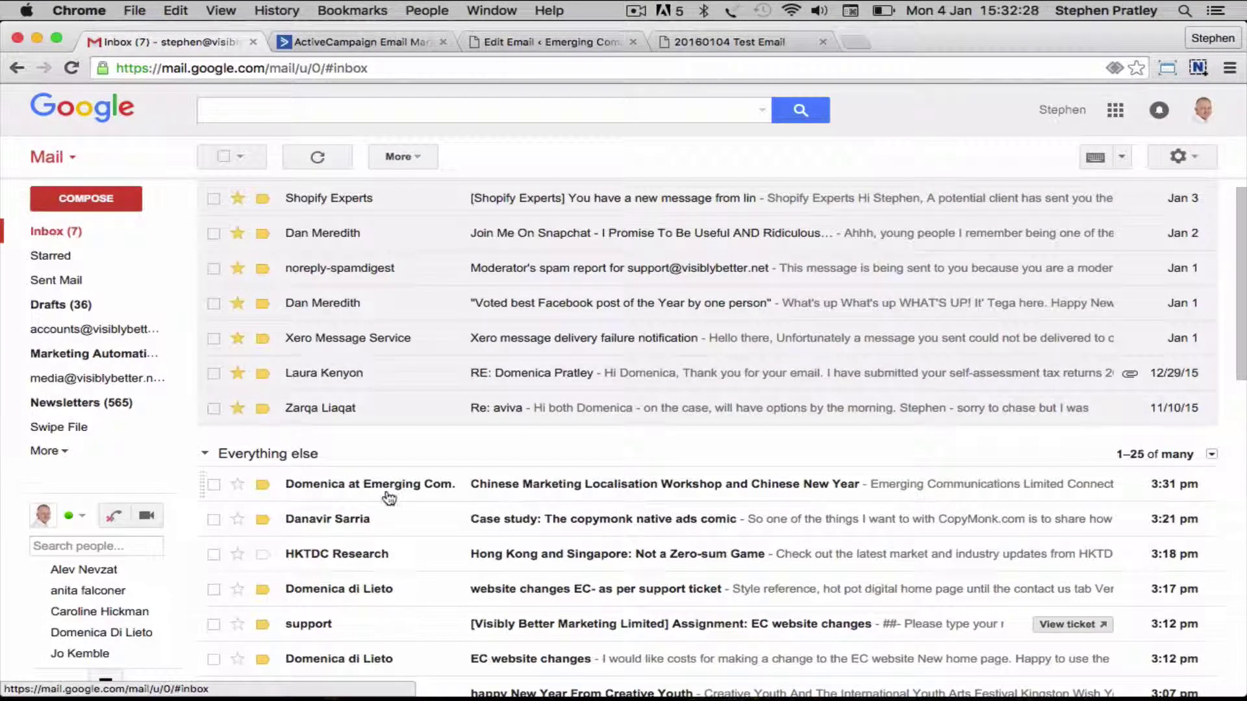
left_click(398, 489)
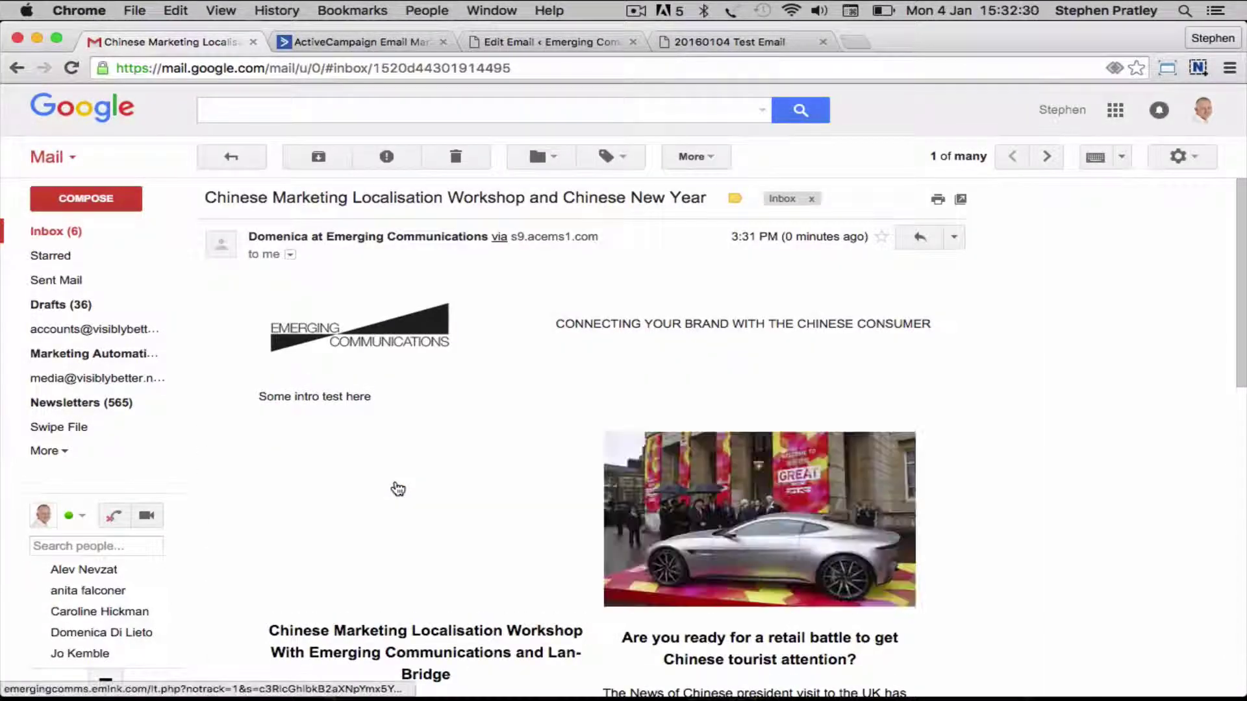
scroll(1005, 398, "down", 5)
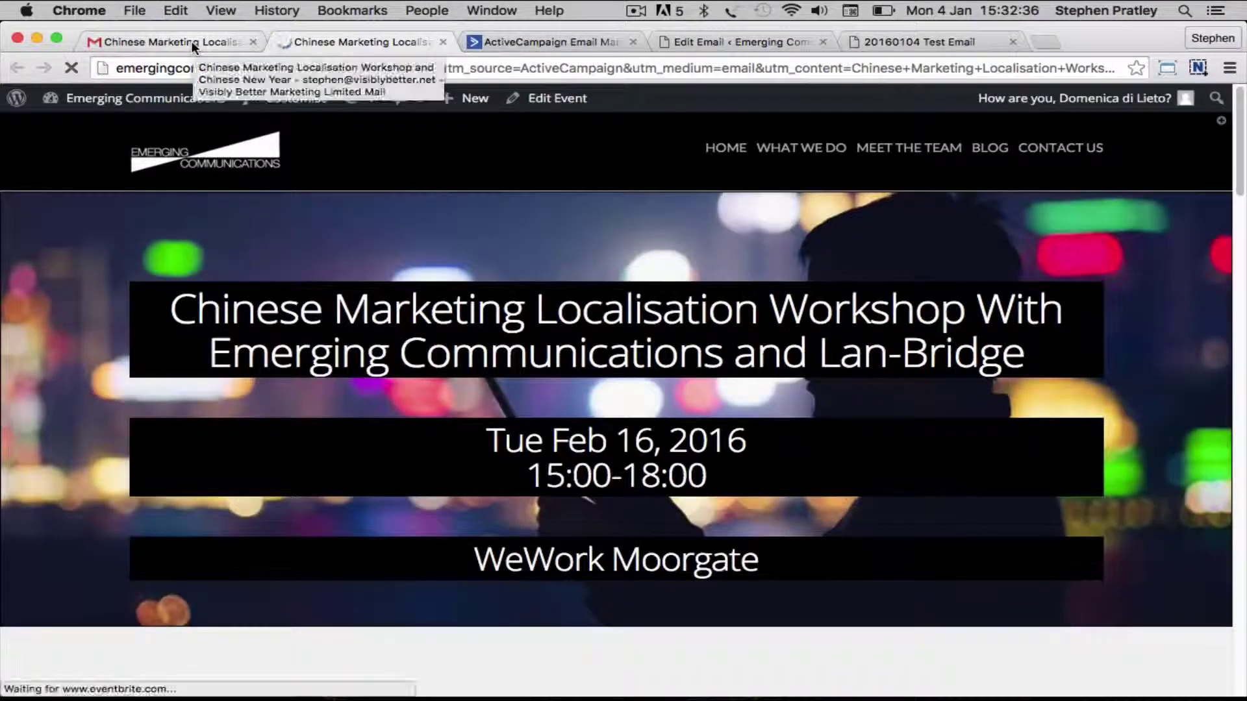
Test the email's car article link and check the sender address line in the footer
left_click(191, 41)
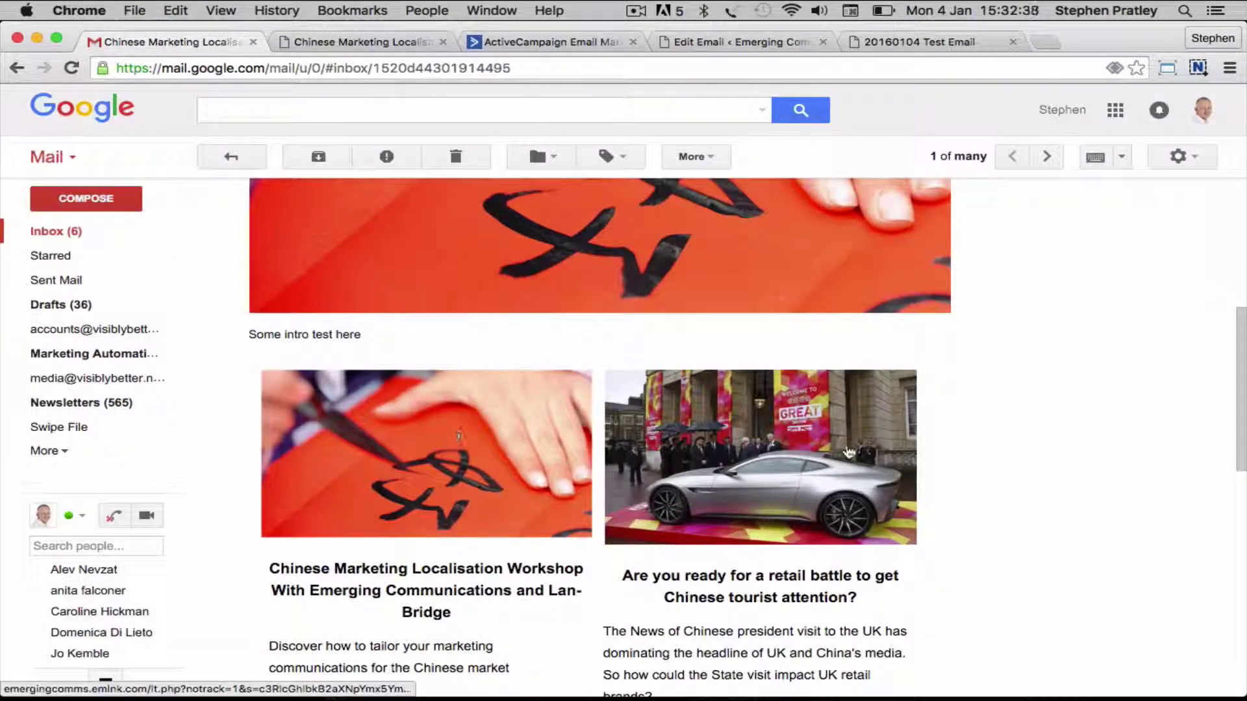
left_click(851, 453)
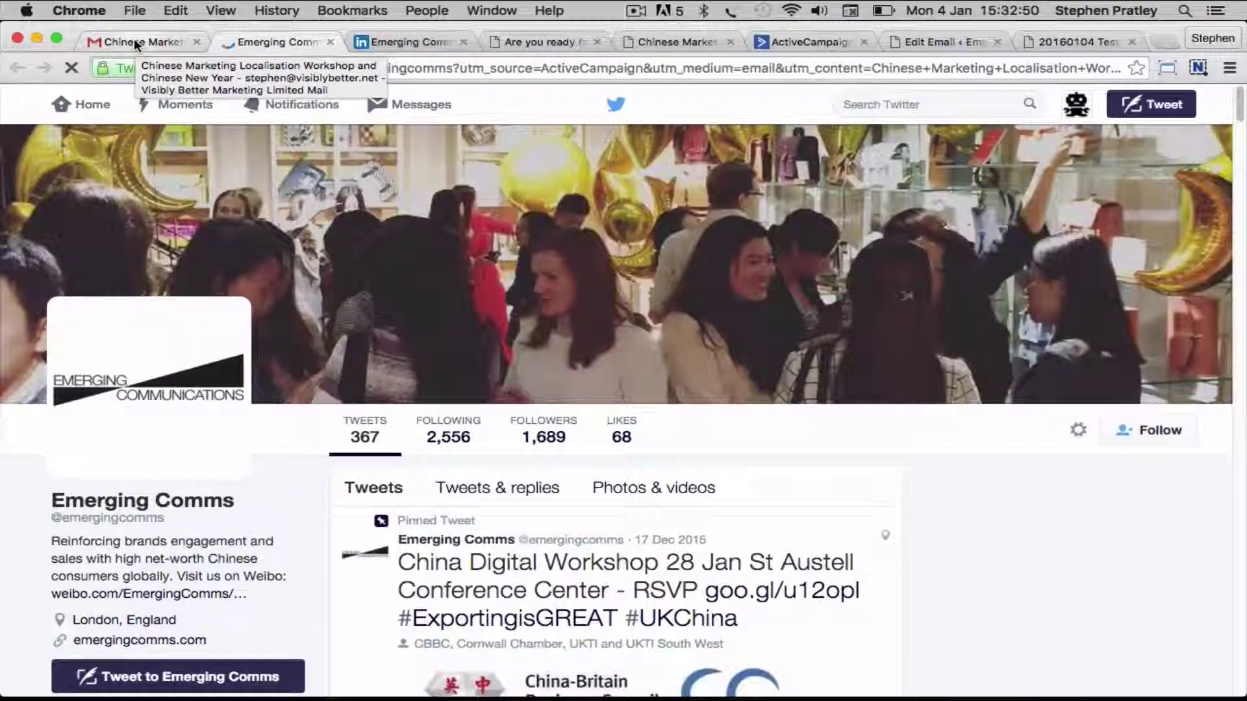
left_click(134, 41)
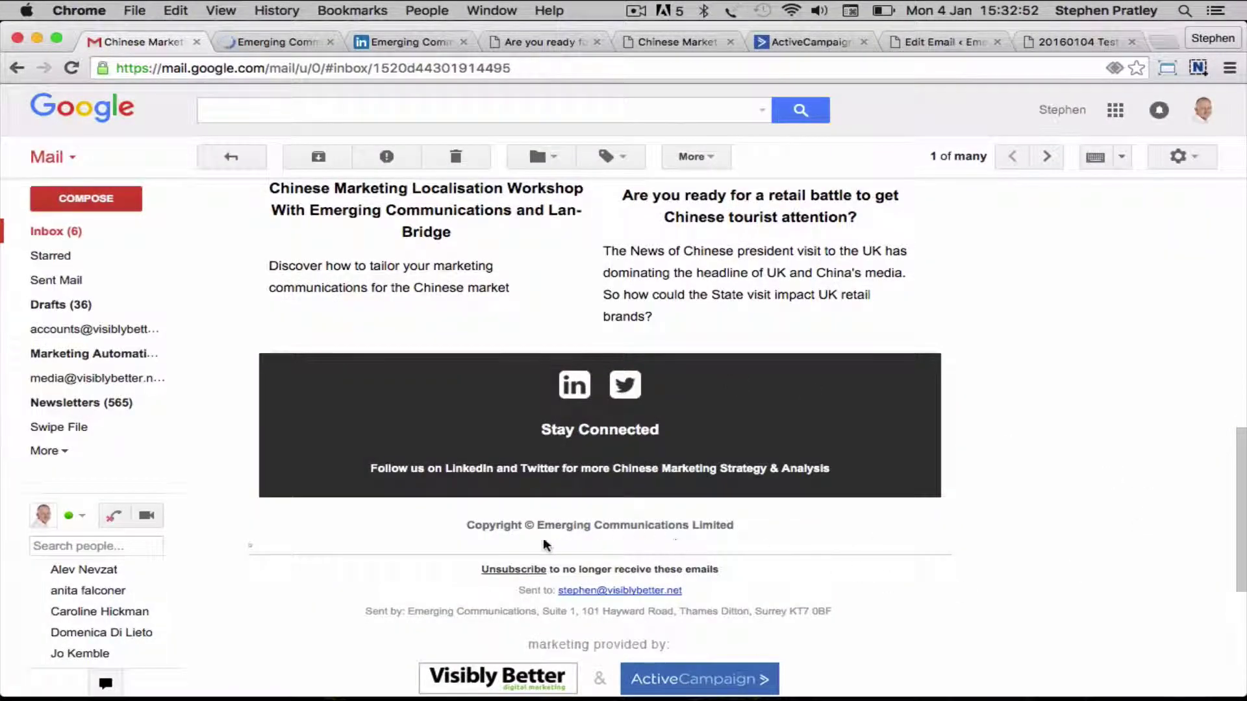
left_click_drag(408, 609, 861, 616)
left_click(979, 604)
scroll(1093, 487, "up", 15)
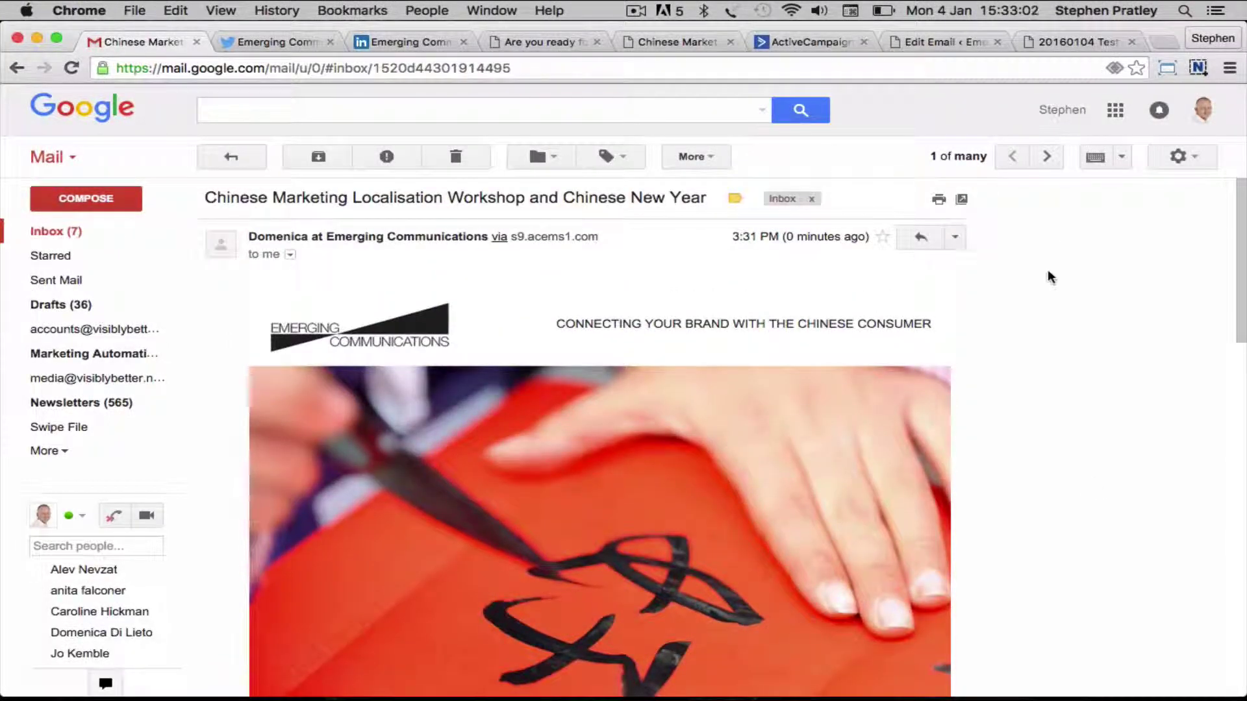
left_click(767, 42)
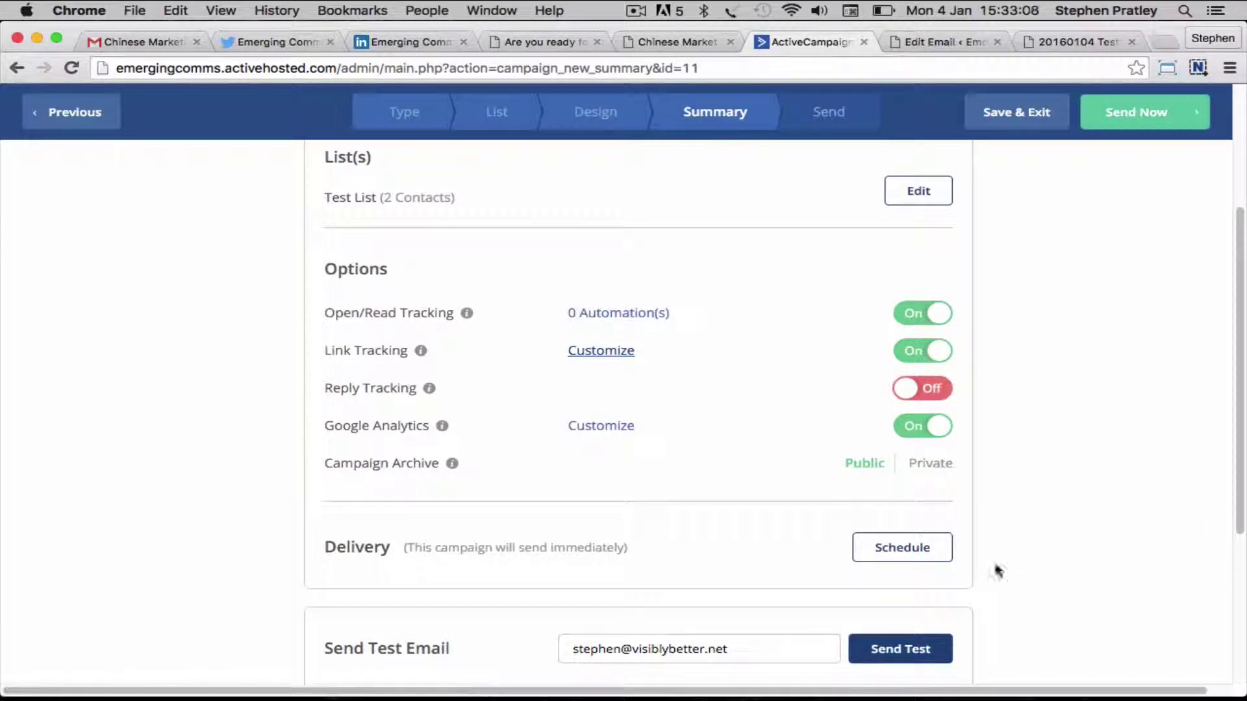
left_click(906, 554)
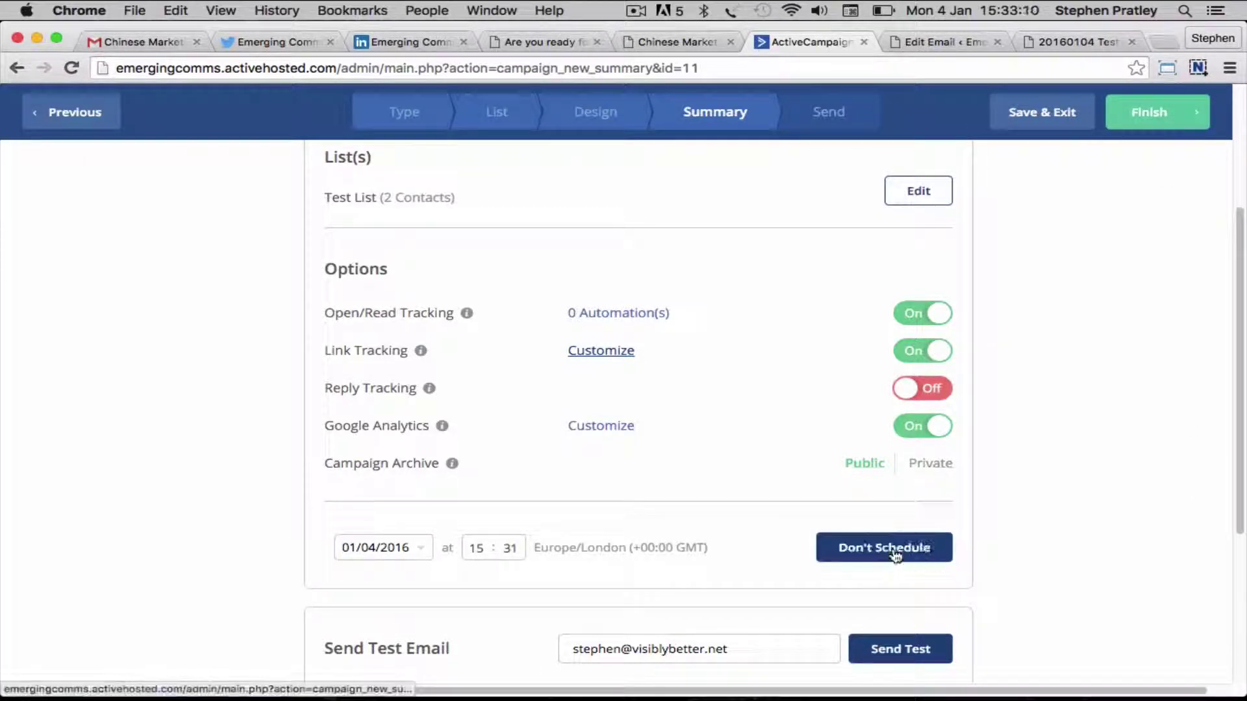
left_click(896, 554)
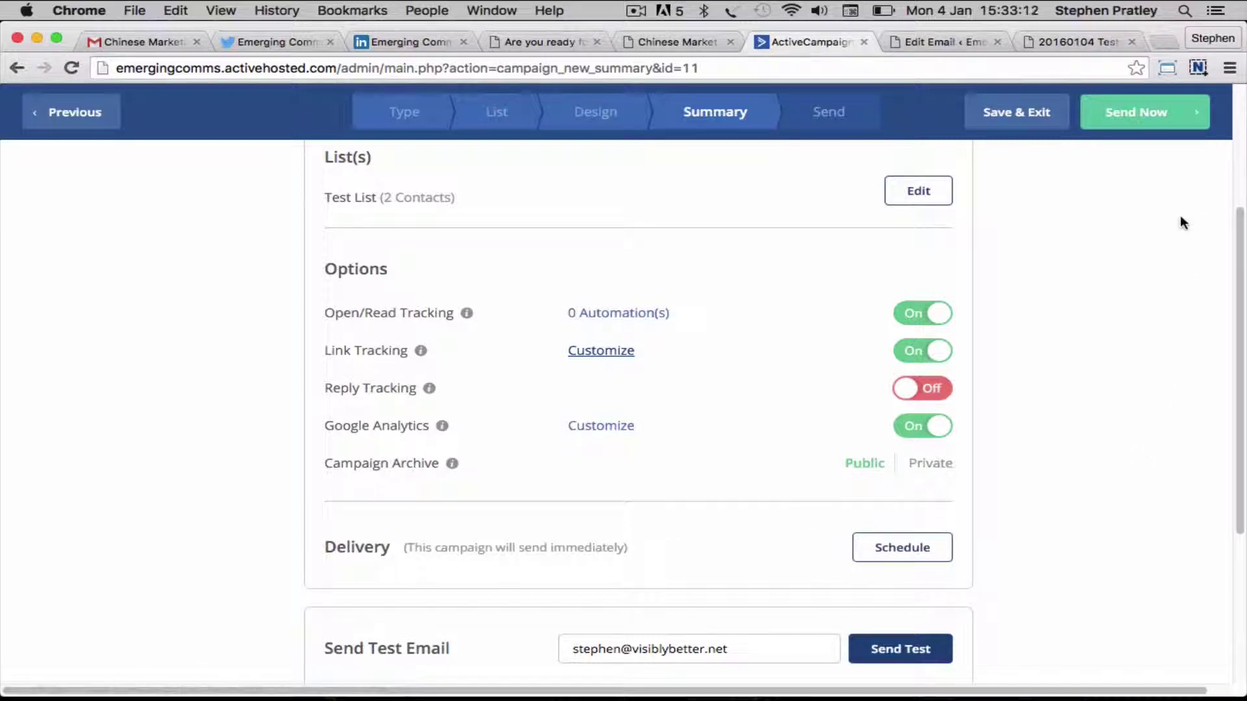